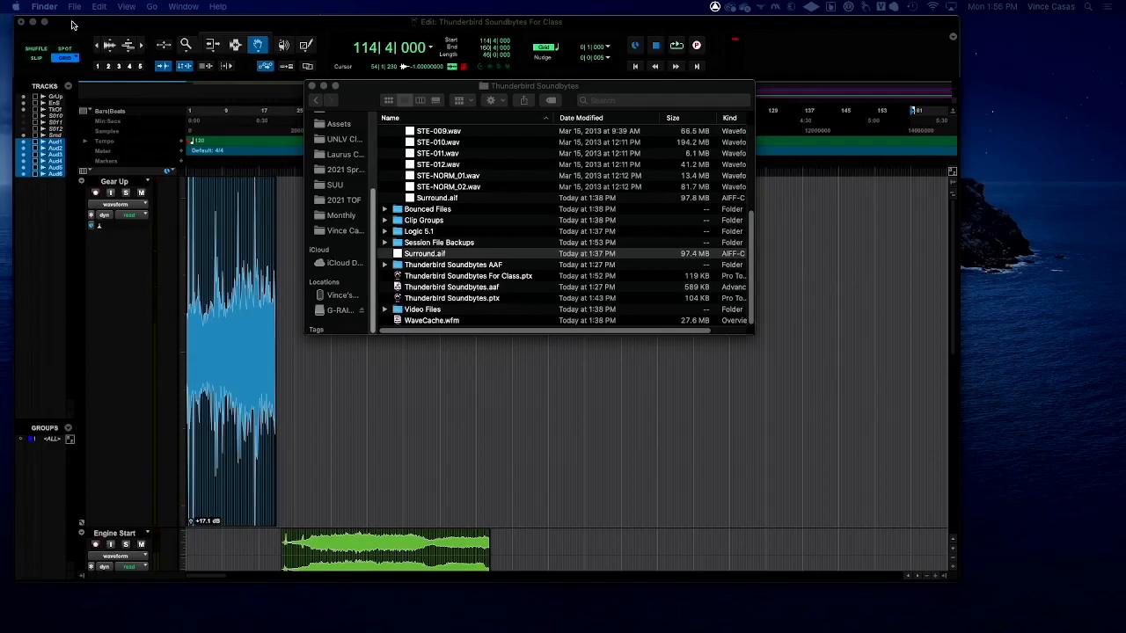
Step: Minimize the Pro Tools Edit window and the Thunderbird Soundbytes folder window, and open a new Finder window
{"action": "double_click", "coordinate": [73, 25]}
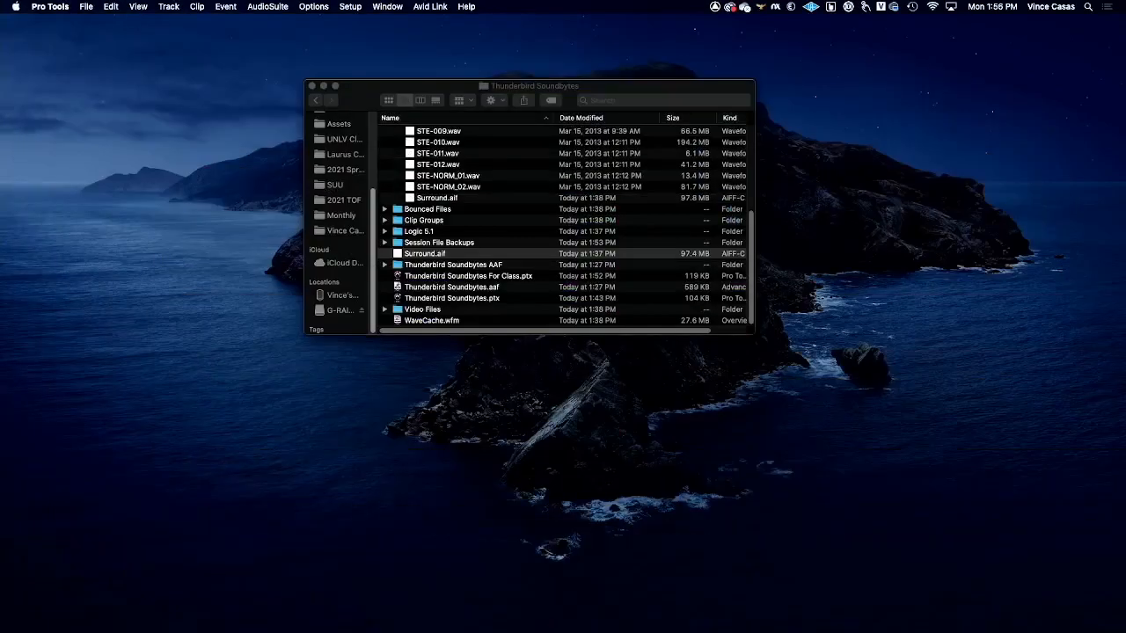
{"action": "double_click", "coordinate": [360, 93]}
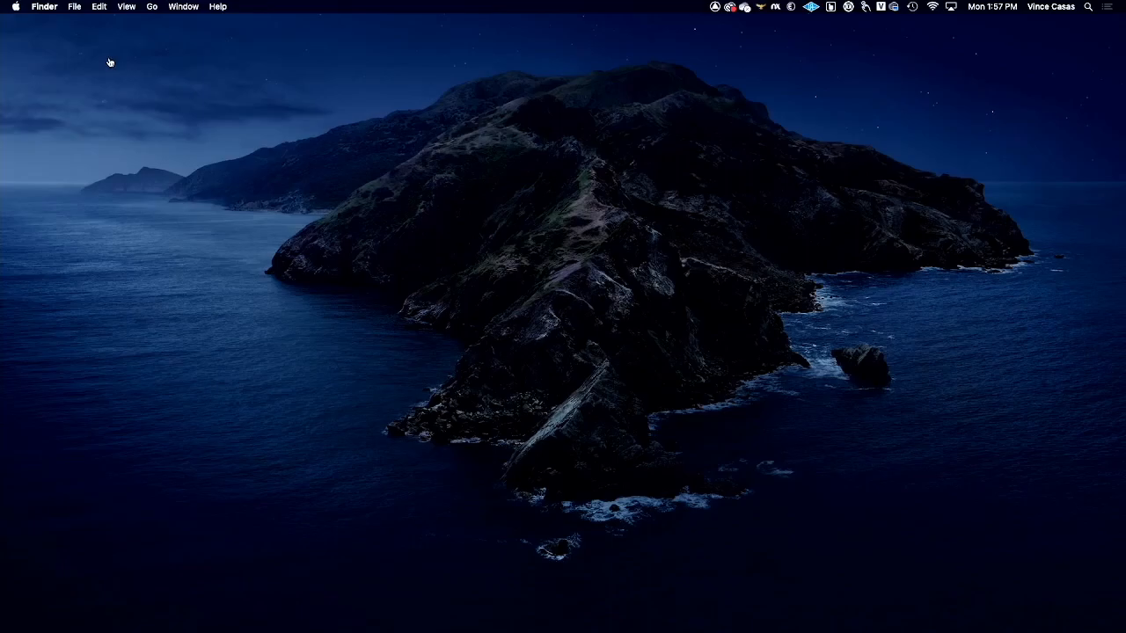
{"action": "key", "text": "super+n"}
{"action": "left_click", "coordinate": [77, 9]}
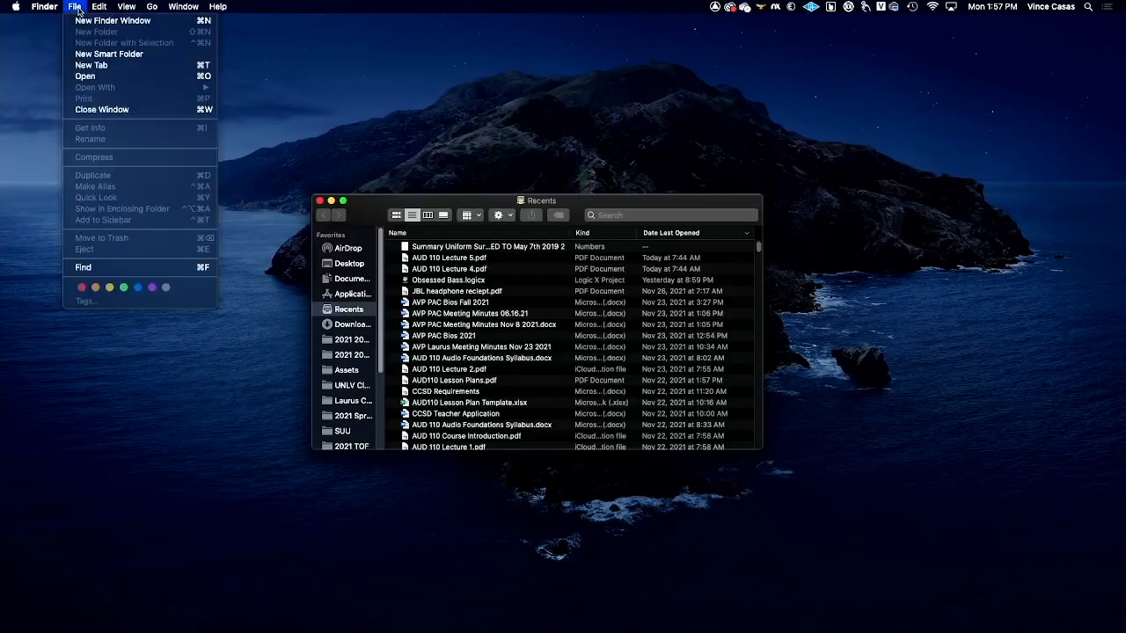
{"action": "left_click", "coordinate": [372, 214]}
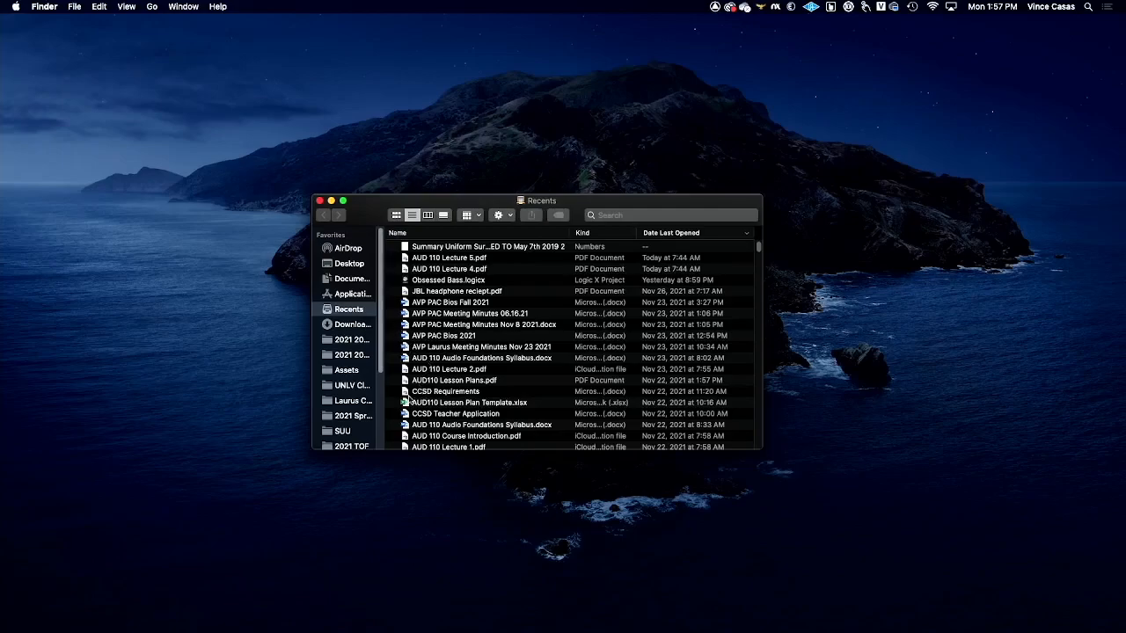
Step: Open the G-RAID with Thunderbolt drive in Finder and look through its folders
{"action": "scroll", "coordinate": [350, 418], "scroll_direction": "down", "scroll_amount": 5}
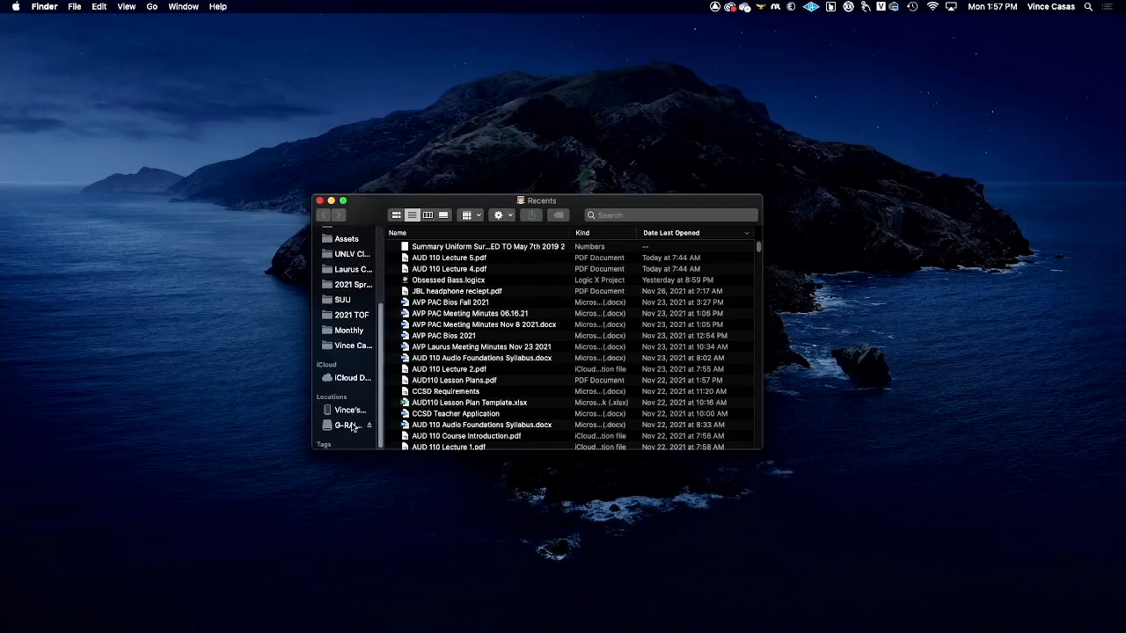
{"action": "left_click", "coordinate": [349, 425]}
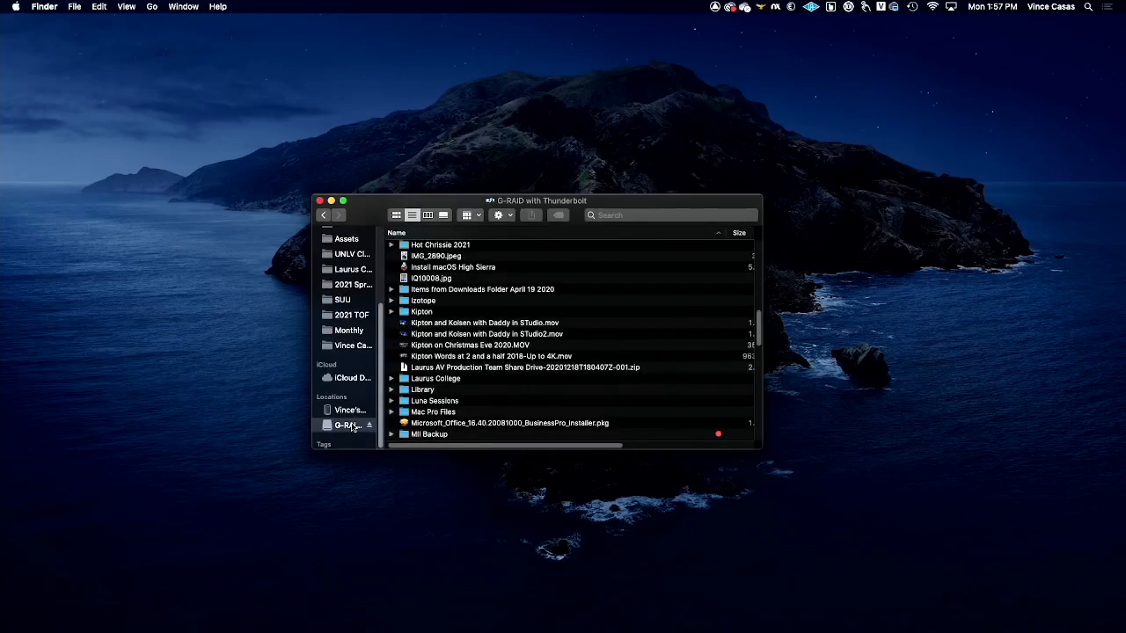
{"action": "scroll", "coordinate": [417, 393], "scroll_direction": "down", "scroll_amount": 5}
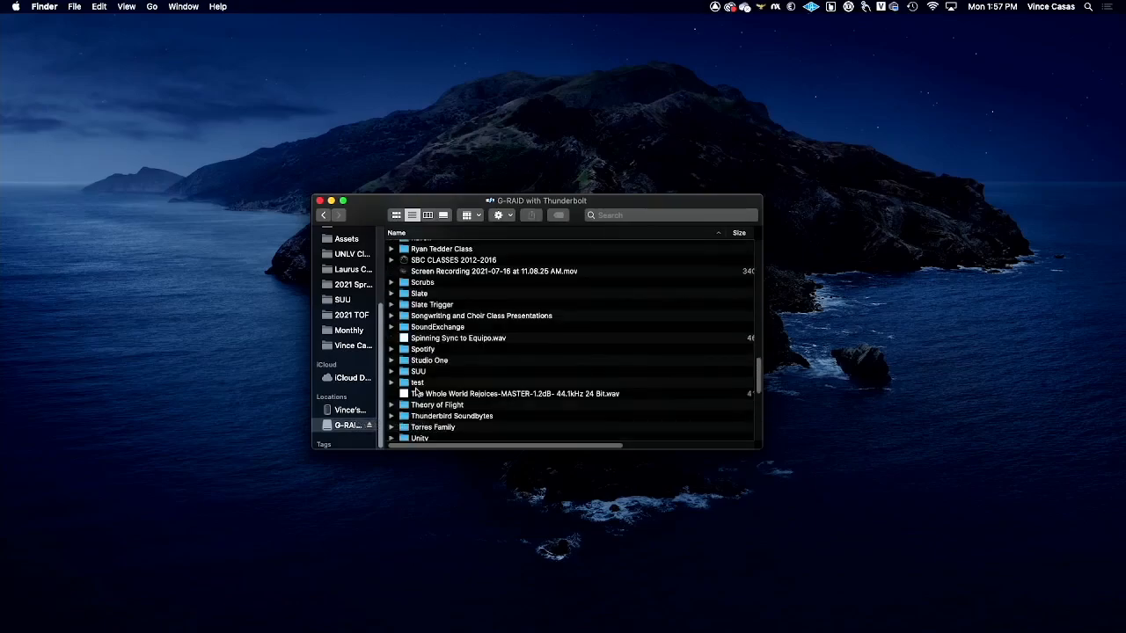
{"action": "scroll", "coordinate": [417, 393], "scroll_direction": "down", "scroll_amount": 1}
{"action": "scroll", "coordinate": [417, 393], "scroll_direction": "down", "scroll_amount": 10}
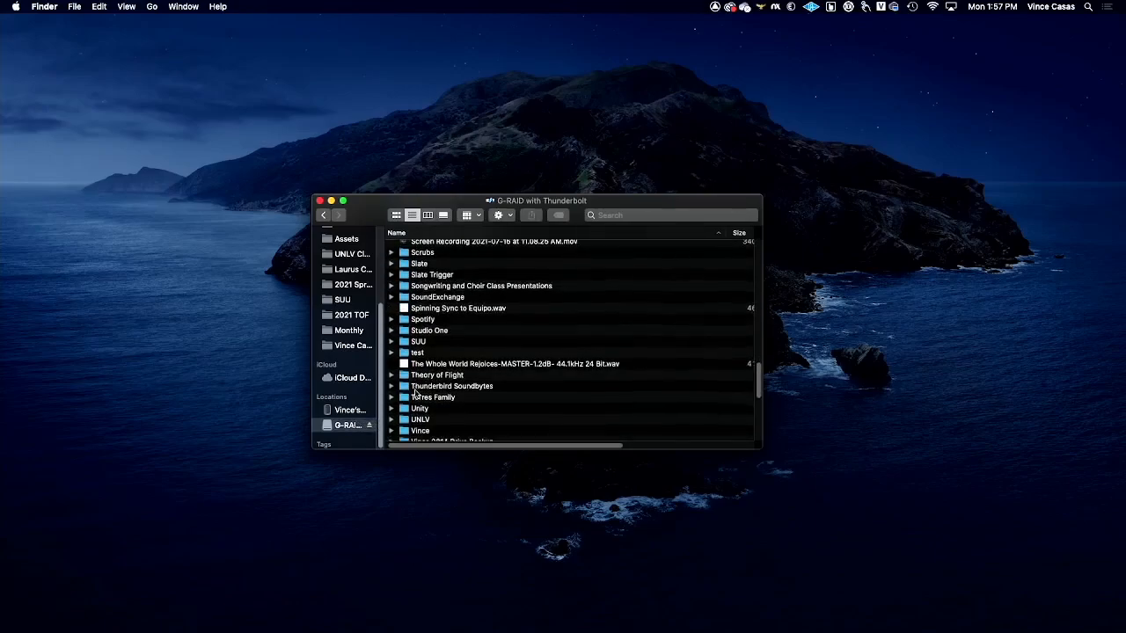
{"action": "scroll", "coordinate": [417, 394], "scroll_direction": "up", "scroll_amount": 20}
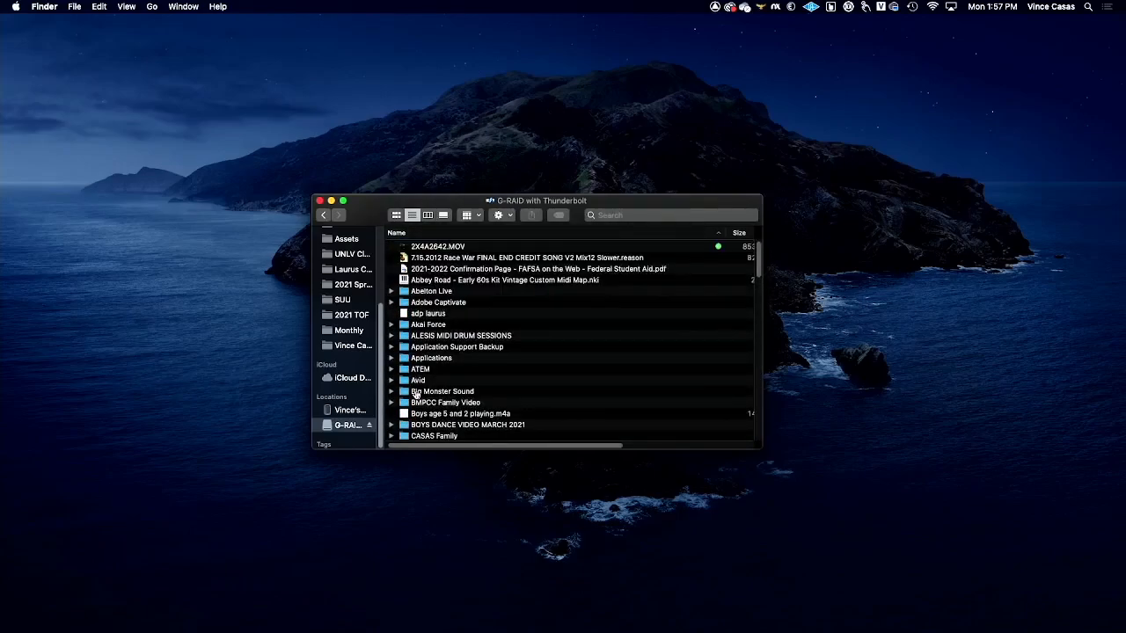
Step: Switch back to Pro Tools, restore the Edit window and open the Dashboard for creating a new session
{"action": "key", "text": "super+Tab"}
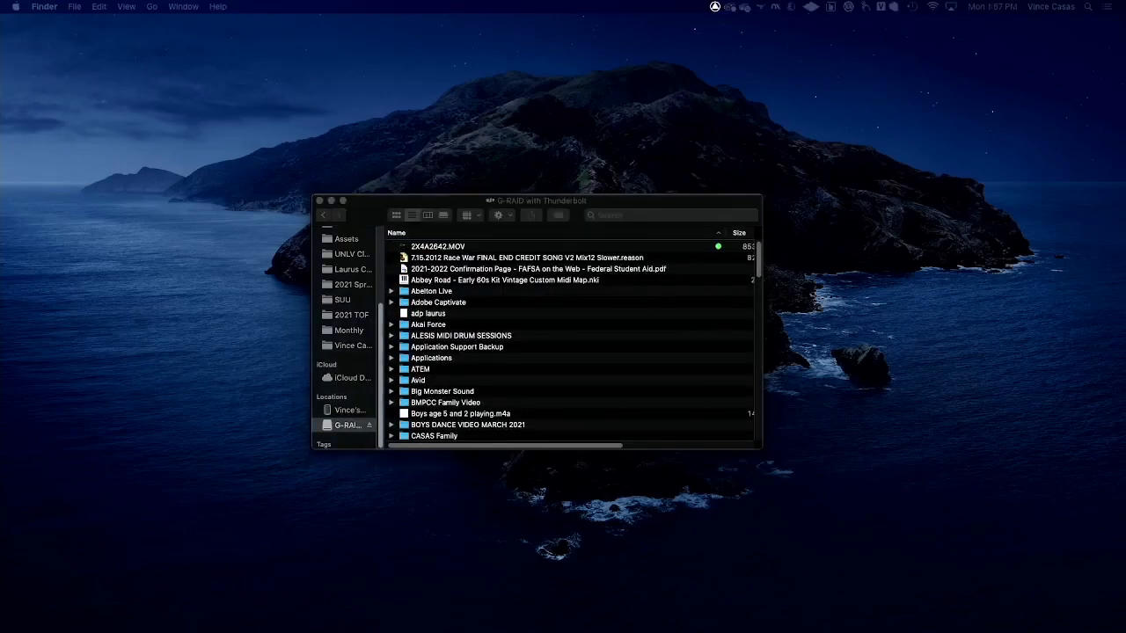
{"action": "left_click_drag", "start_coordinate": [449, 632], "coordinate": [399, 23]}
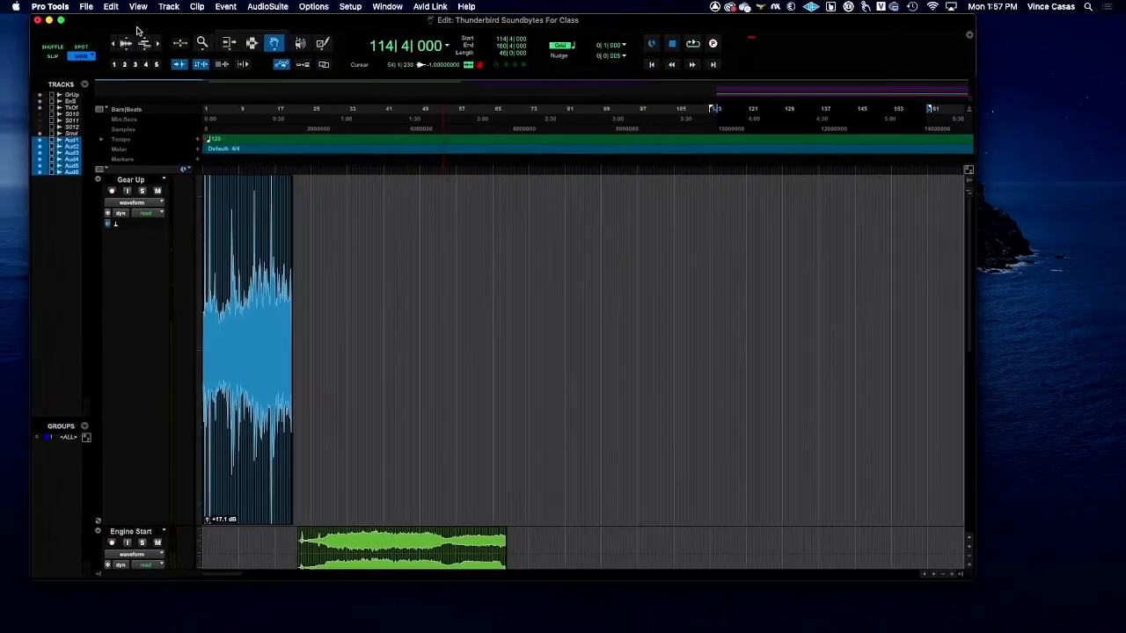
{"action": "left_click", "coordinate": [88, 7]}
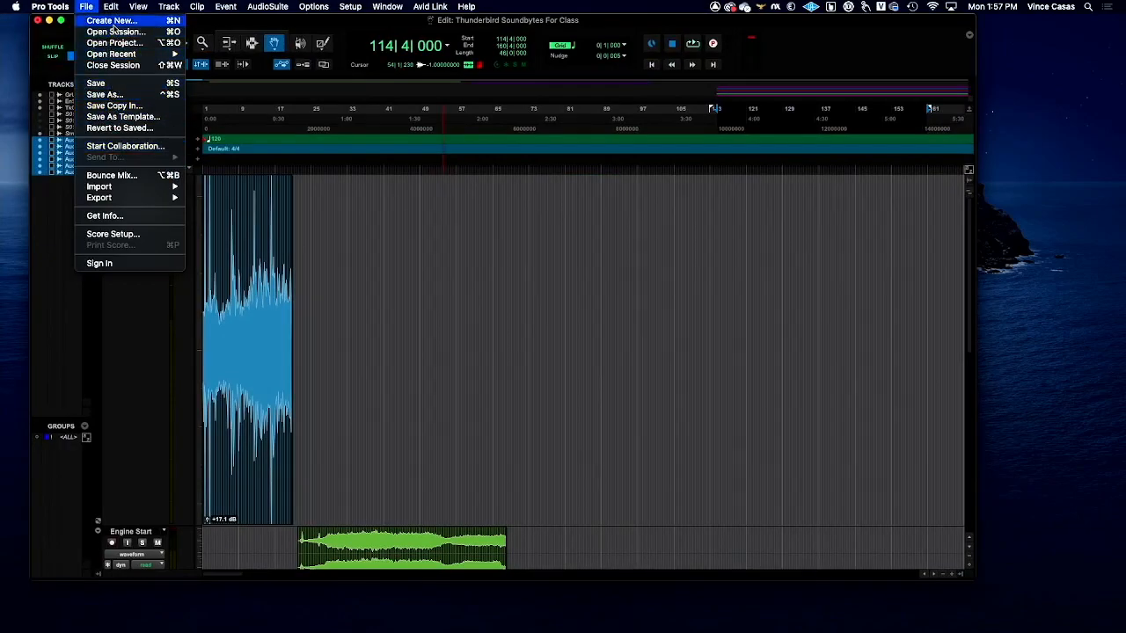
{"action": "left_click", "coordinate": [251, 27]}
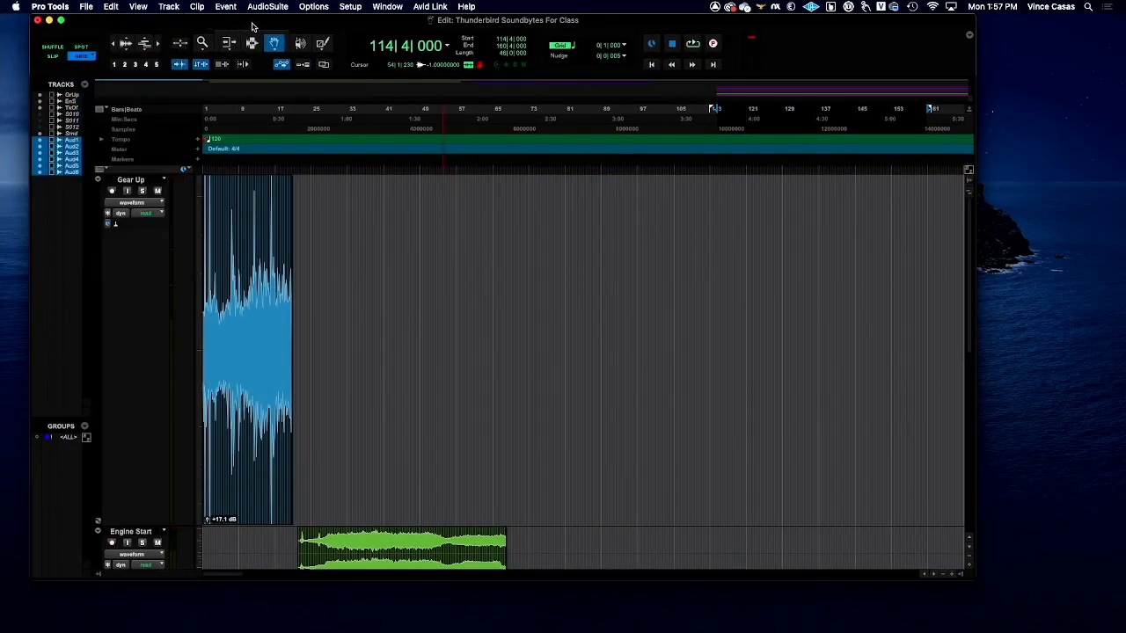
{"action": "left_click", "coordinate": [95, 8]}
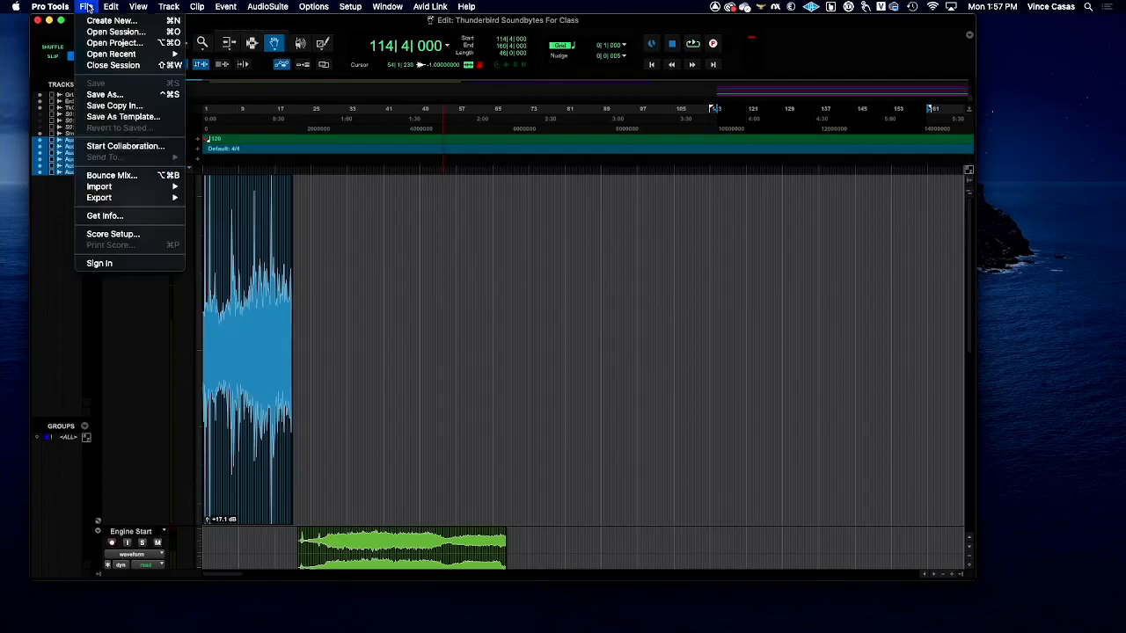
{"action": "left_click", "coordinate": [101, 22]}
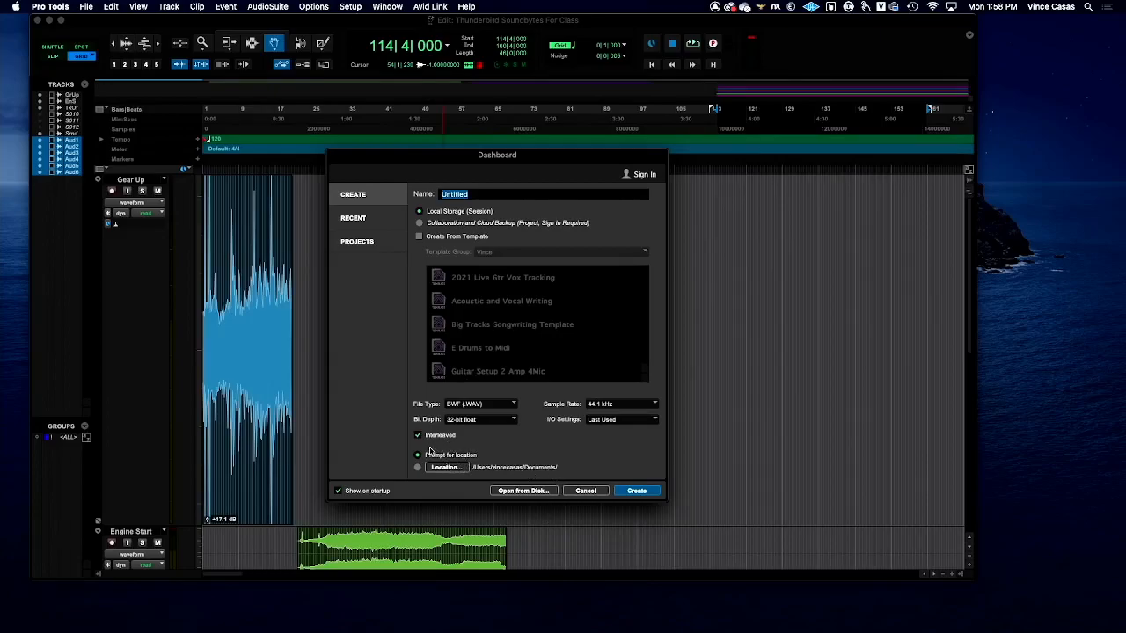
Step: Switch to Finder and compare the computer's list of drives with the contents of the G-RAID external drive
{"action": "left_click", "coordinate": [488, 486]}
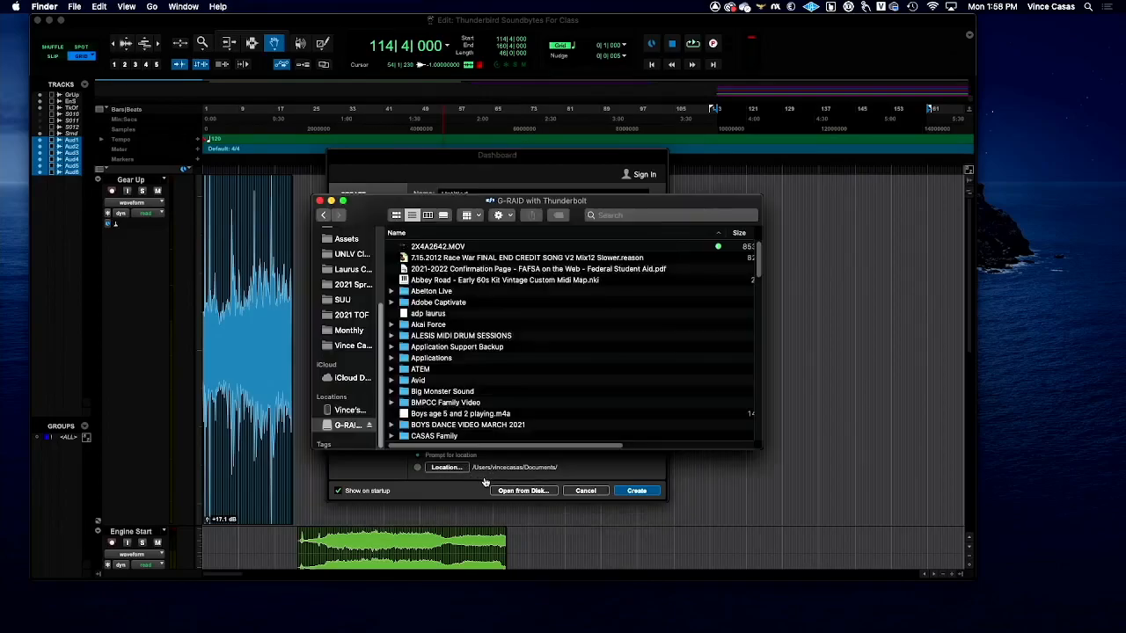
{"action": "left_click", "coordinate": [349, 411]}
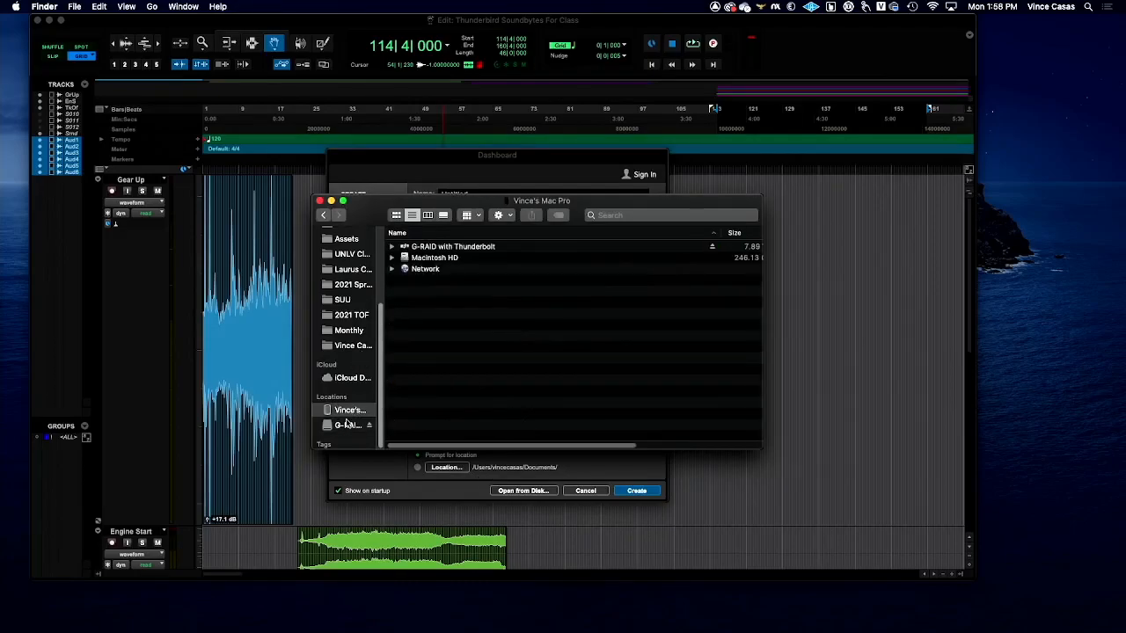
{"action": "left_click", "coordinate": [347, 426]}
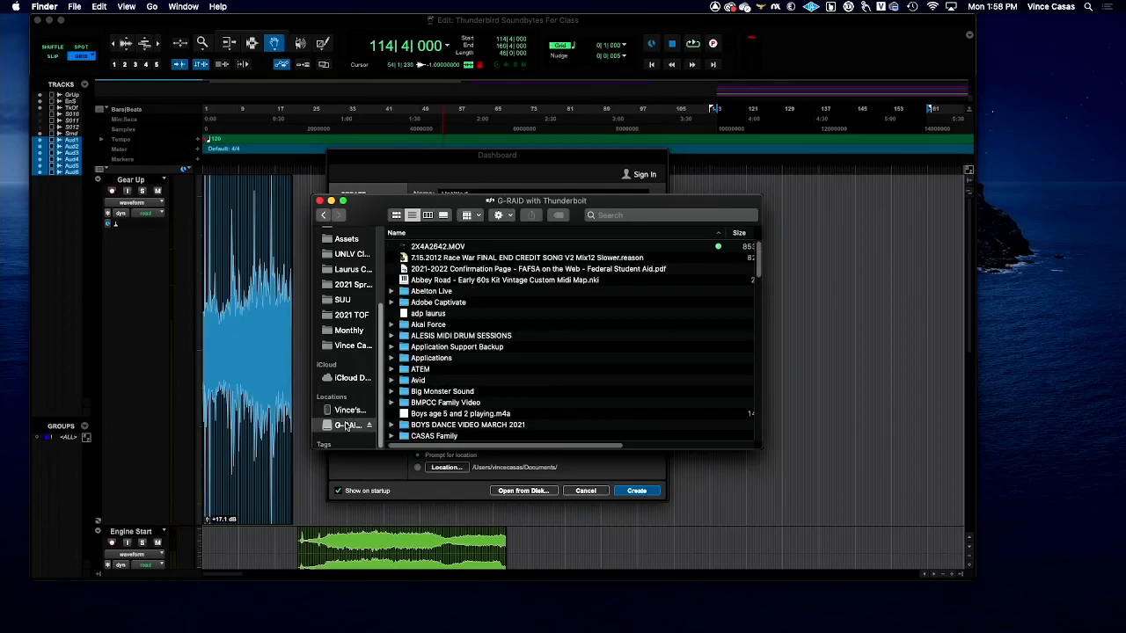
{"action": "left_click", "coordinate": [350, 412]}
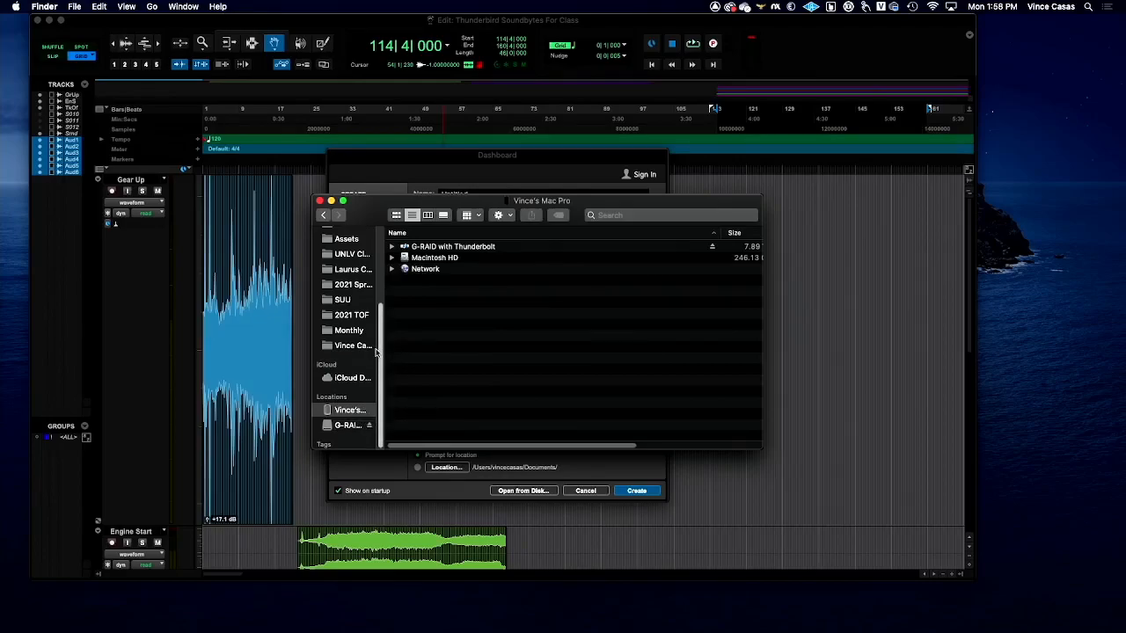
Step: Create a new folder named "Laurus College" on the Desktop
{"action": "scroll", "coordinate": [377, 343], "scroll_direction": "up", "scroll_amount": 5}
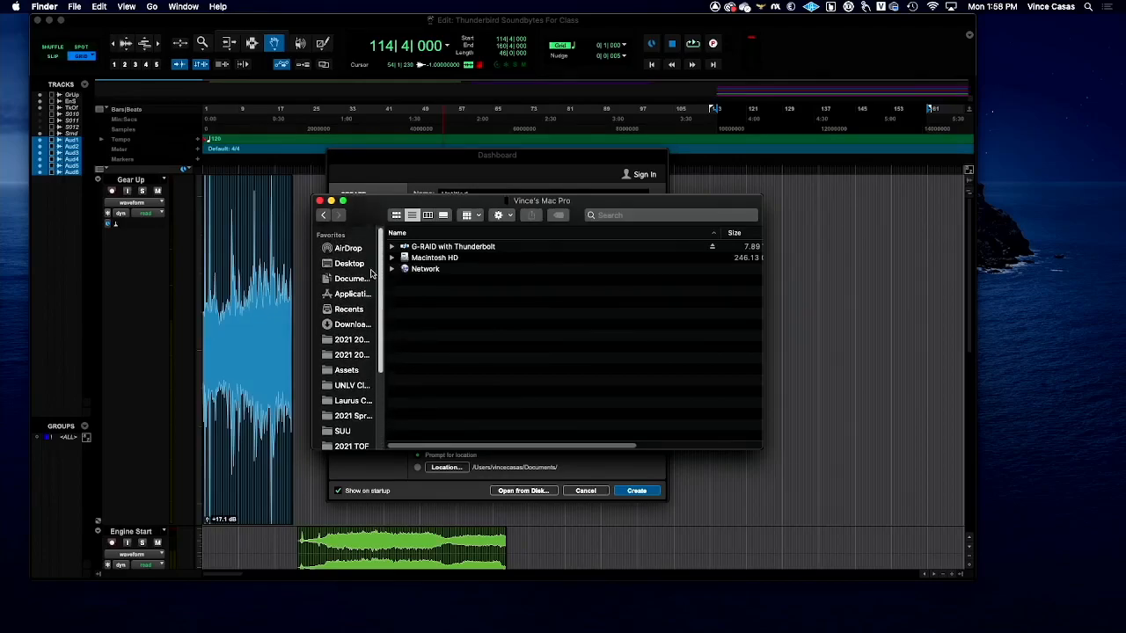
{"action": "left_click", "coordinate": [350, 263]}
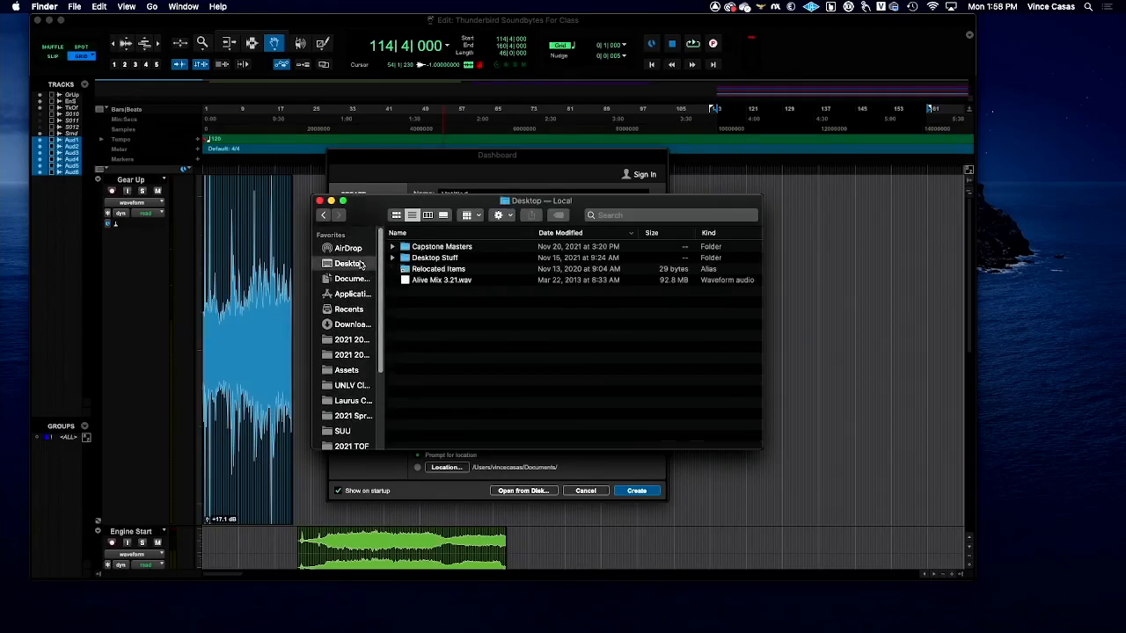
{"action": "right_click", "coordinate": [432, 312]}
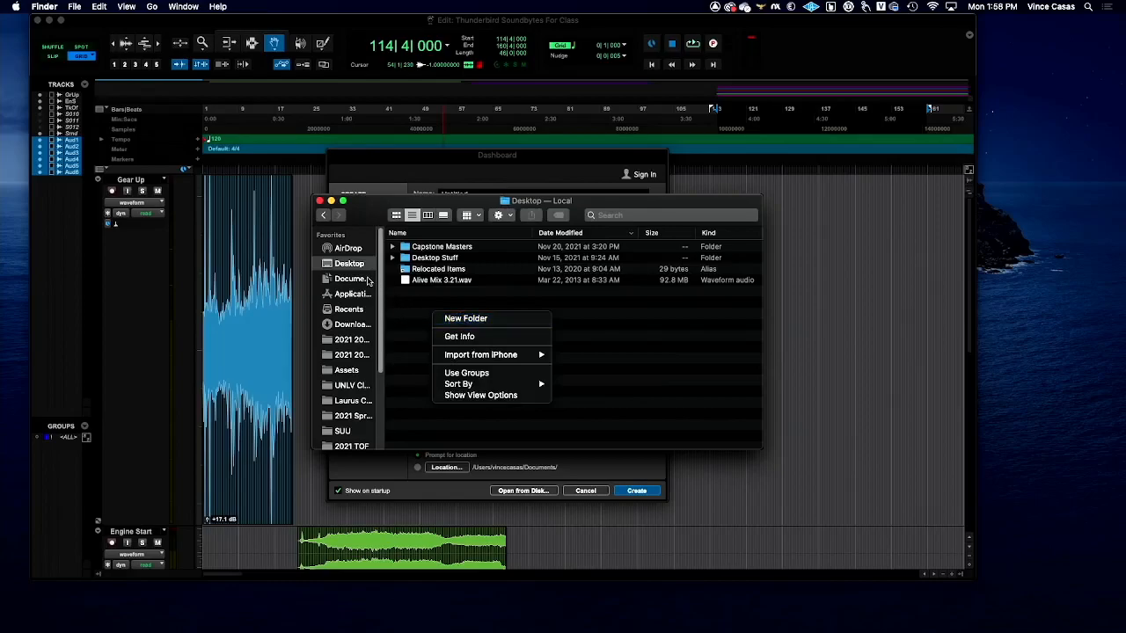
{"action": "left_click", "coordinate": [475, 325]}
{"action": "type", "text": "Laurus Co"}
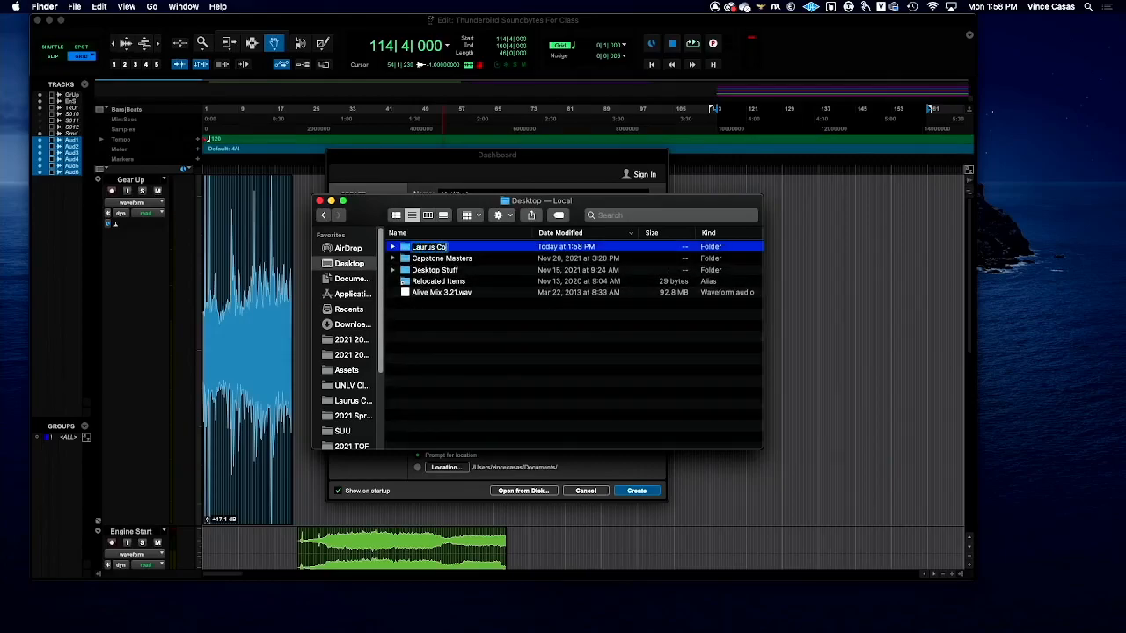
{"action": "type", "text": "lletge"}
{"action": "key", "text": "BackSpace"}
{"action": "key", "text": "BackSpace"}
{"action": "type", "text": "ge"}
{"action": "key", "text": "Return"}
{"action": "key", "text": "super+Tab"}
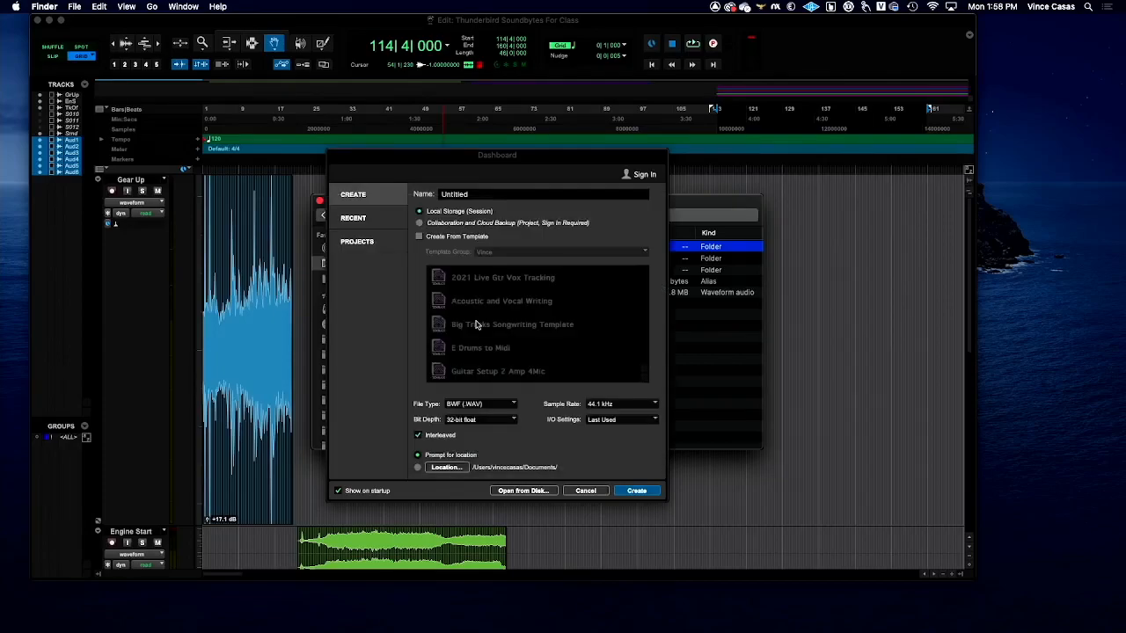
{"action": "left_click", "coordinate": [700, 399]}
Step: Create a folder named "AUD110" inside the Laurus College folder and open it
{"action": "double_click", "coordinate": [441, 248]}
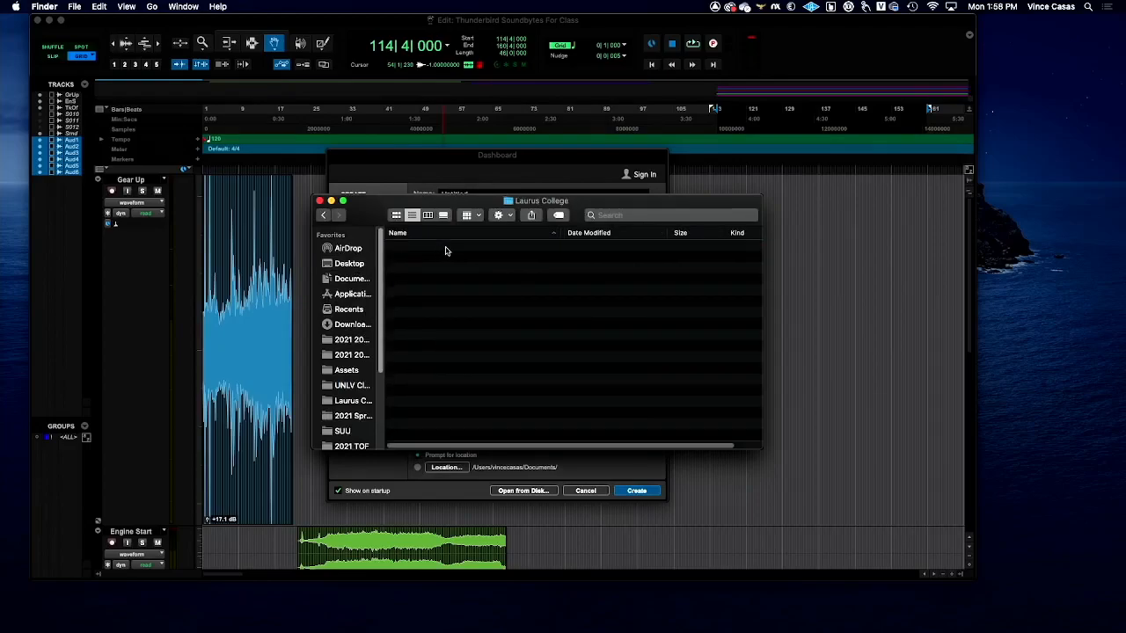
{"action": "left_click", "coordinate": [512, 215]}
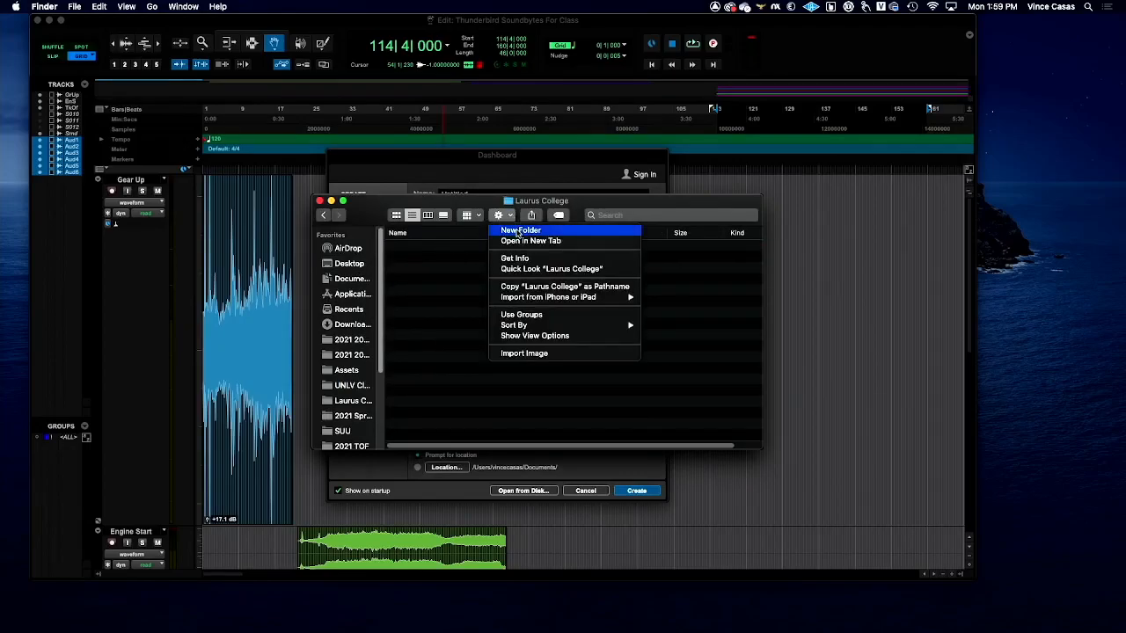
{"action": "left_click", "coordinate": [518, 232]}
{"action": "type", "text": "AUD110"}
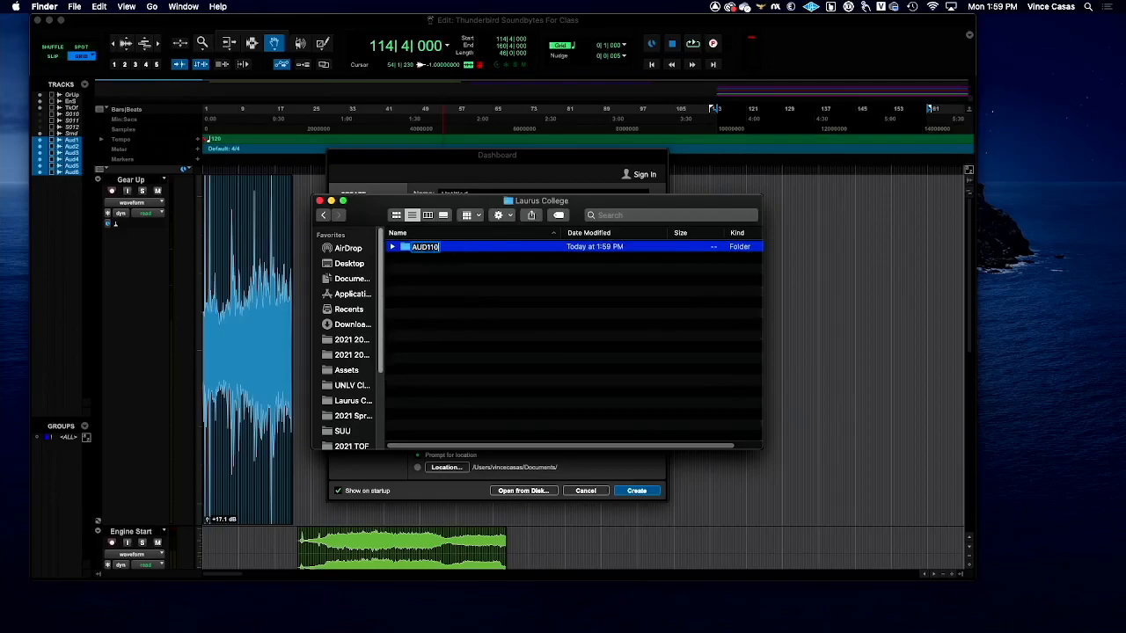
{"action": "key", "text": "Return"}
{"action": "left_click", "coordinate": [698, 339]}
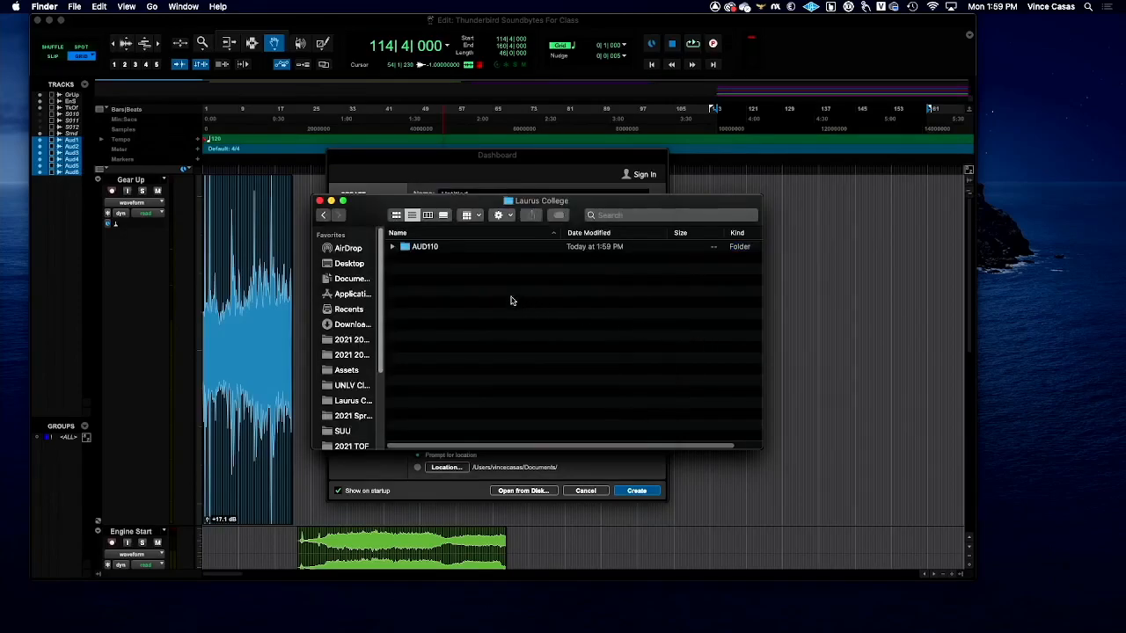
{"action": "double_click", "coordinate": [435, 248]}
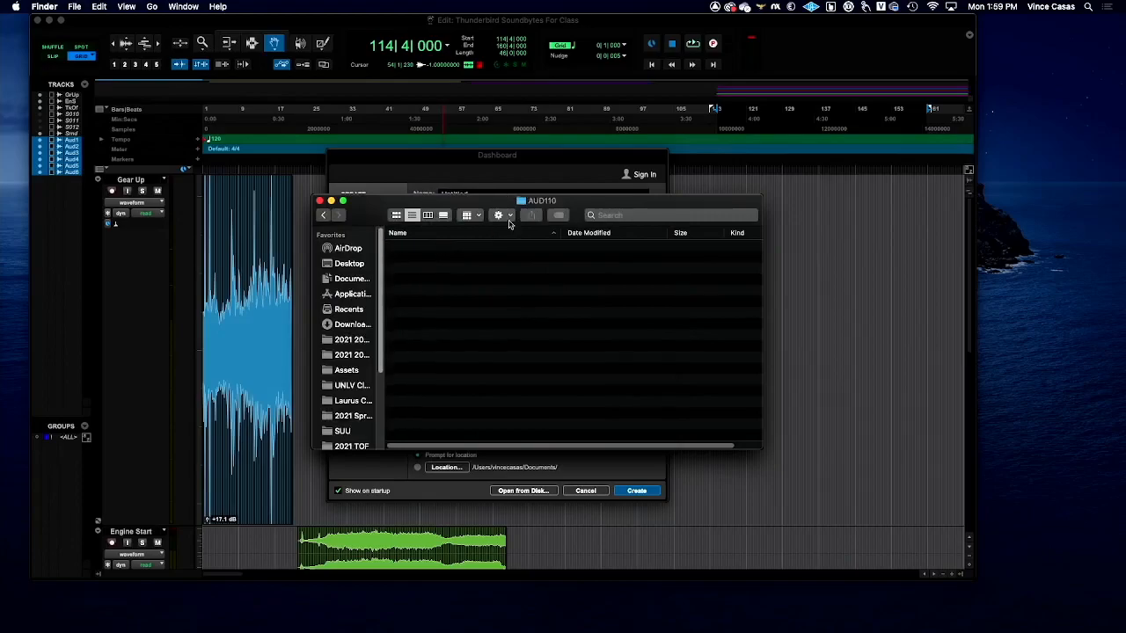
{"action": "left_click", "coordinate": [507, 217]}
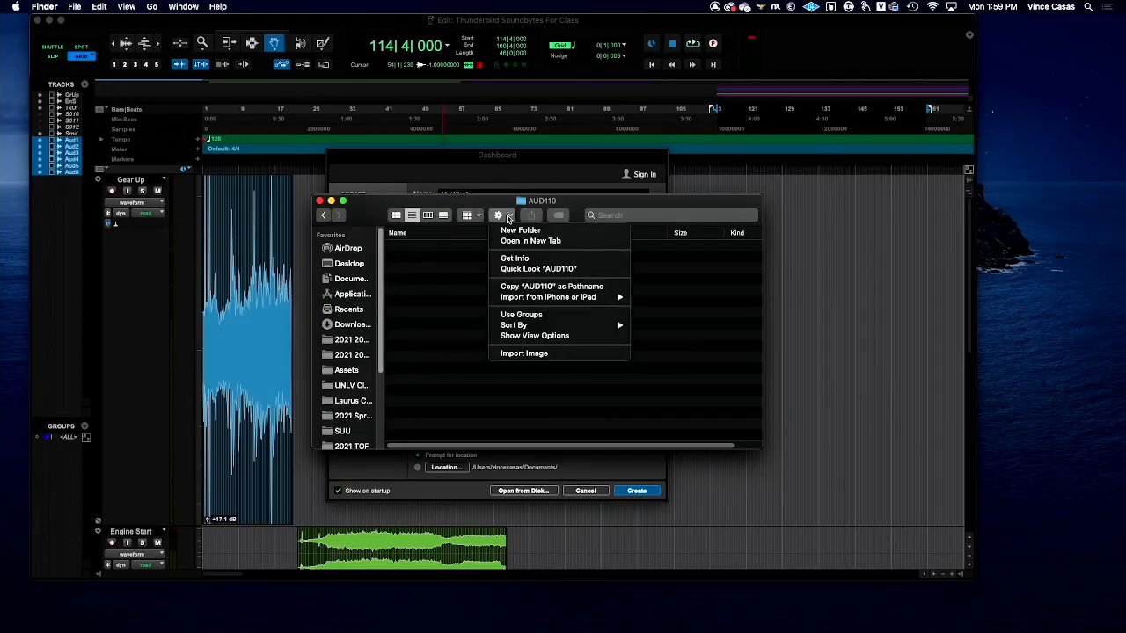
{"action": "left_click", "coordinate": [448, 278]}
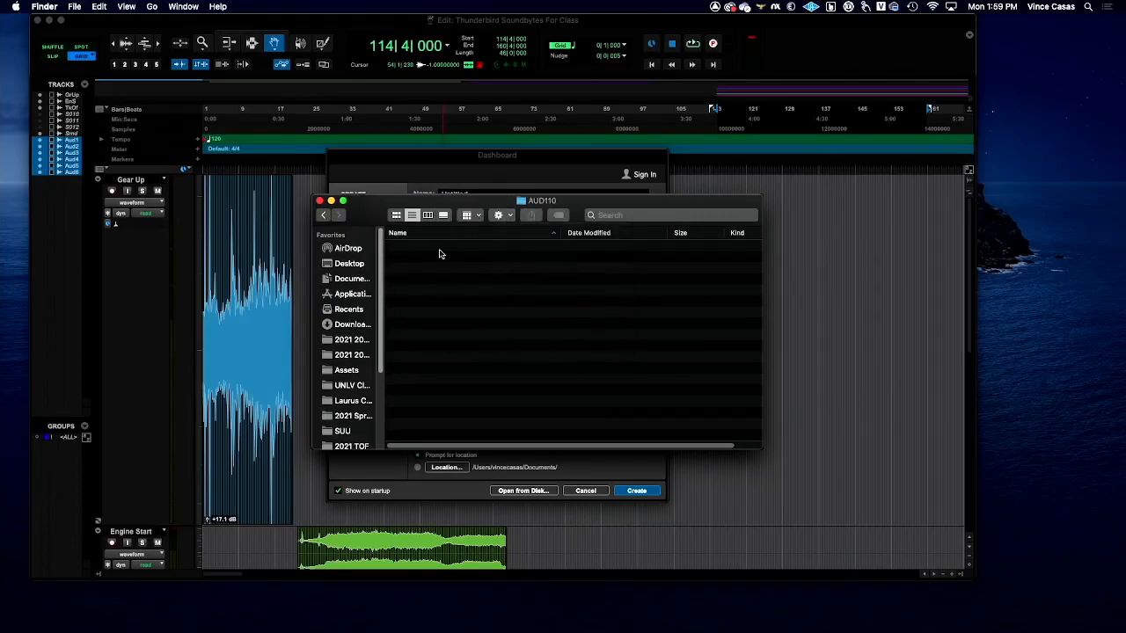
Step: Bring the Pro Tools Dashboard forward and move it aside to uncover the AUD110 folder window
{"action": "left_click", "coordinate": [407, 178]}
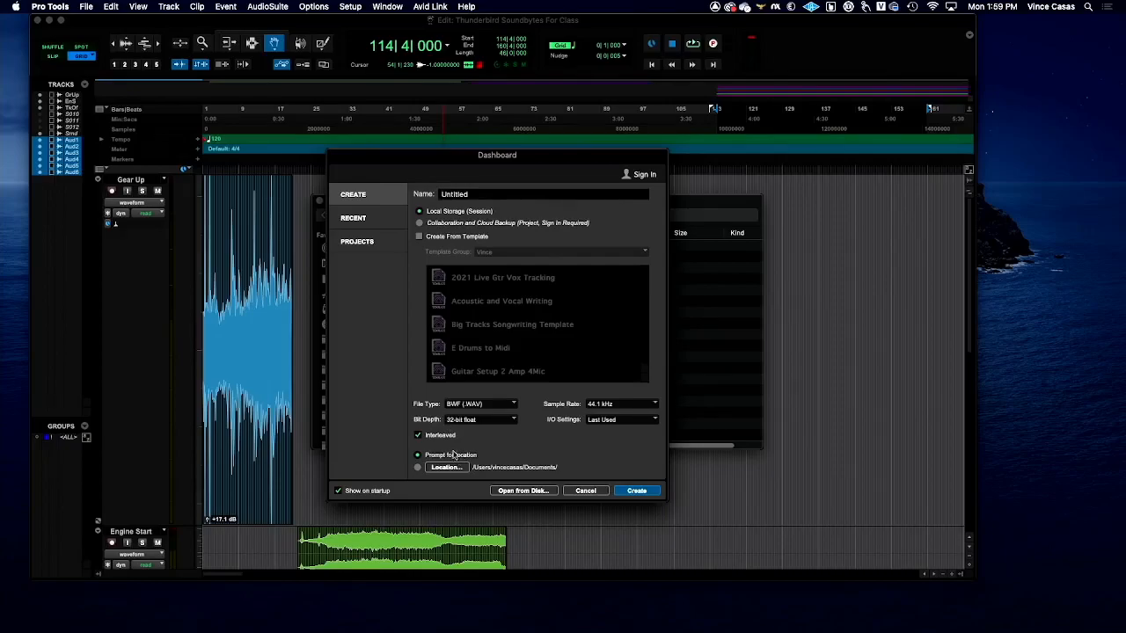
{"action": "left_click_drag", "start_coordinate": [464, 159], "coordinate": [221, 105]}
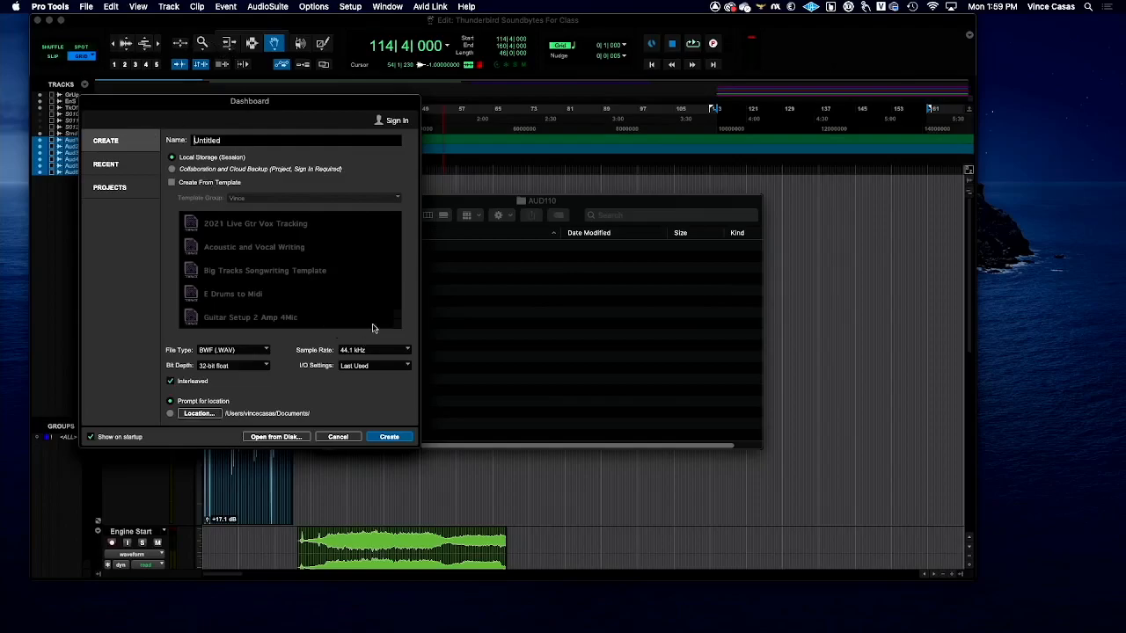
{"action": "left_click", "coordinate": [455, 203]}
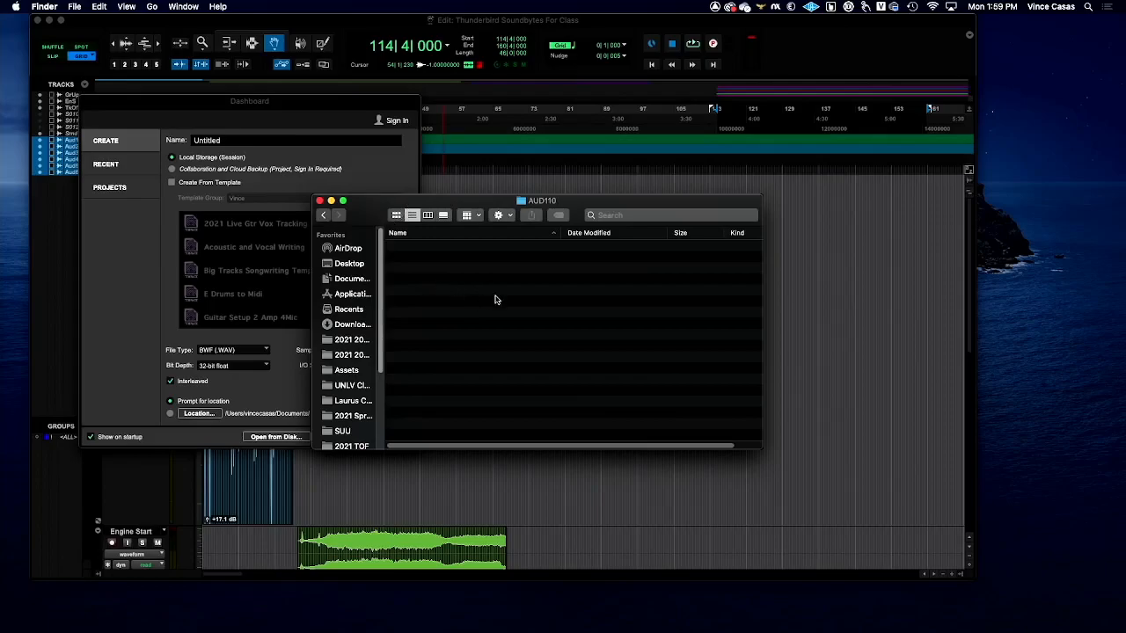
Step: Name the new Pro Tools session "Day 1" in the Dashboard
{"action": "left_click", "coordinate": [307, 160]}
{"action": "double_click", "coordinate": [255, 140]}
{"action": "type", "text": "Day 1"}
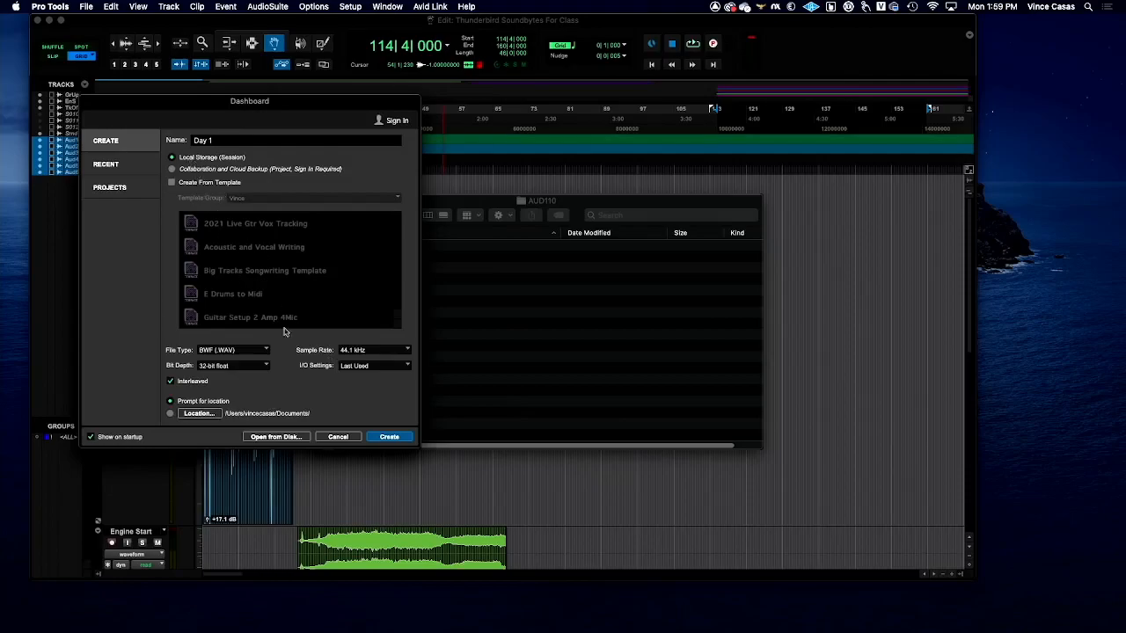
Step: Create the Day 1 session and save it in the AUD110 folder inside Laurus College on the Desktop
{"action": "left_click", "coordinate": [389, 437]}
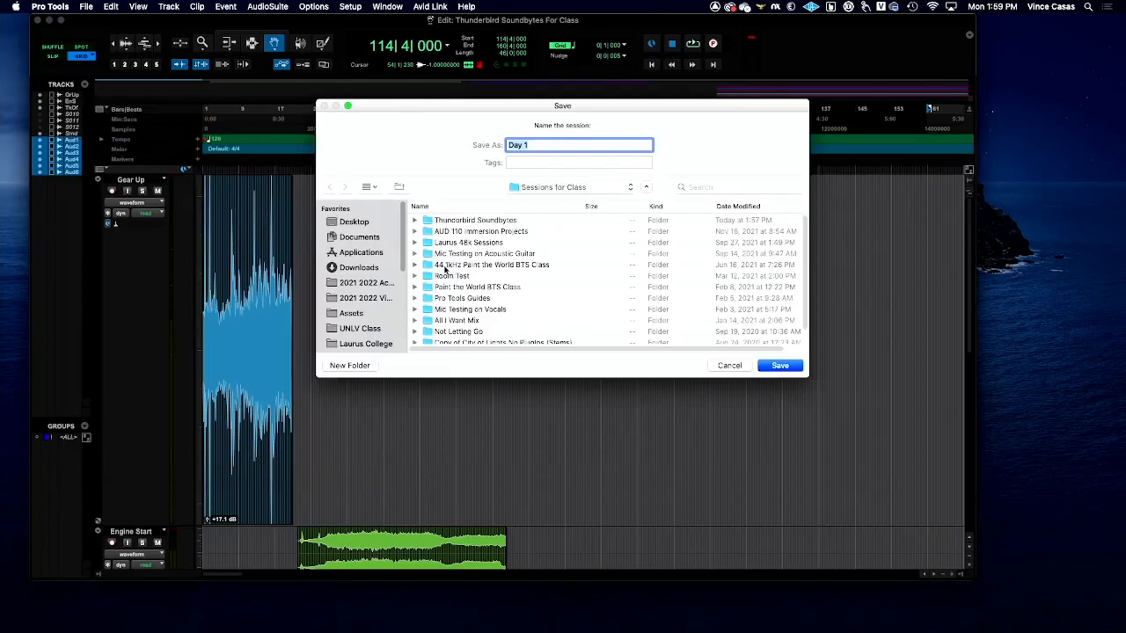
{"action": "scroll", "coordinate": [370, 294], "scroll_direction": "down", "scroll_amount": 2}
{"action": "scroll", "coordinate": [371, 281], "scroll_direction": "up", "scroll_amount": 2}
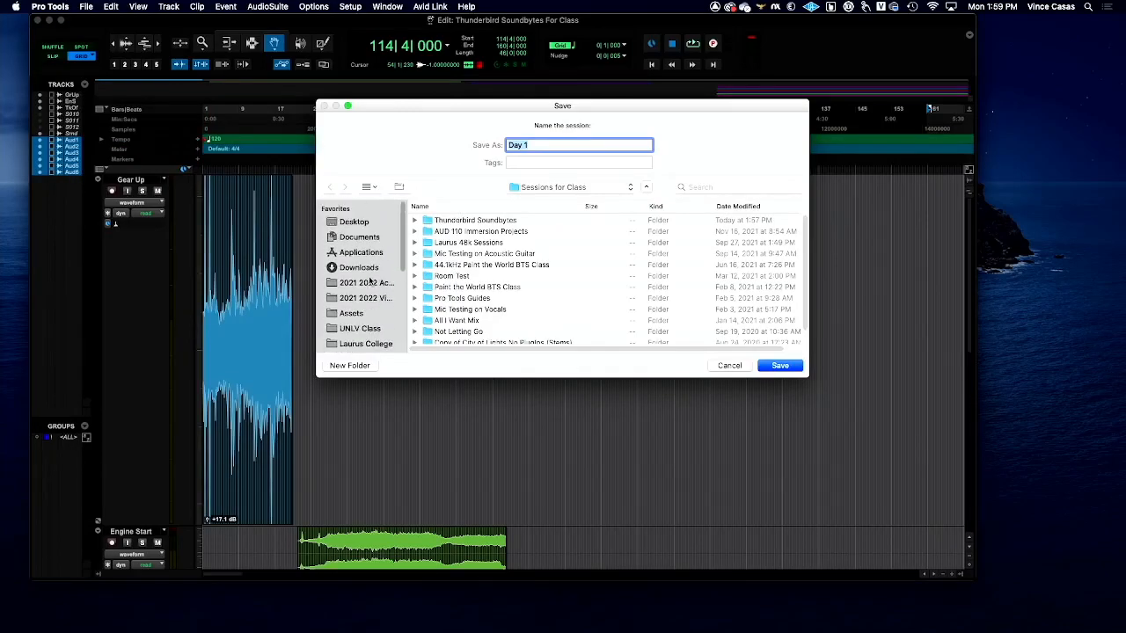
{"action": "left_click", "coordinate": [368, 225]}
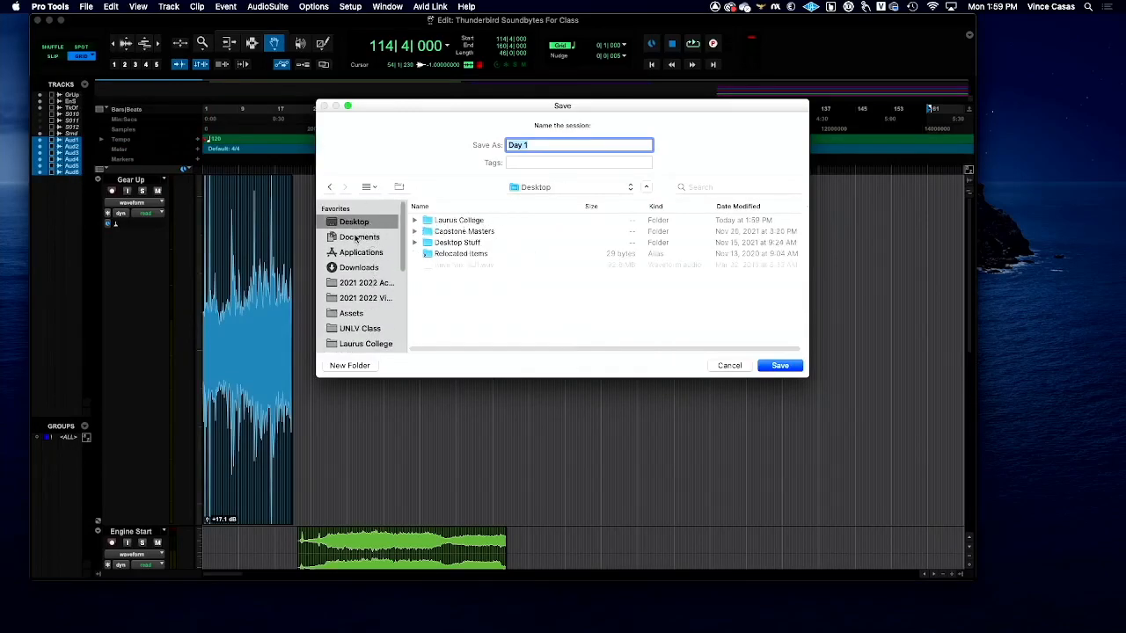
{"action": "left_click", "coordinate": [370, 255]}
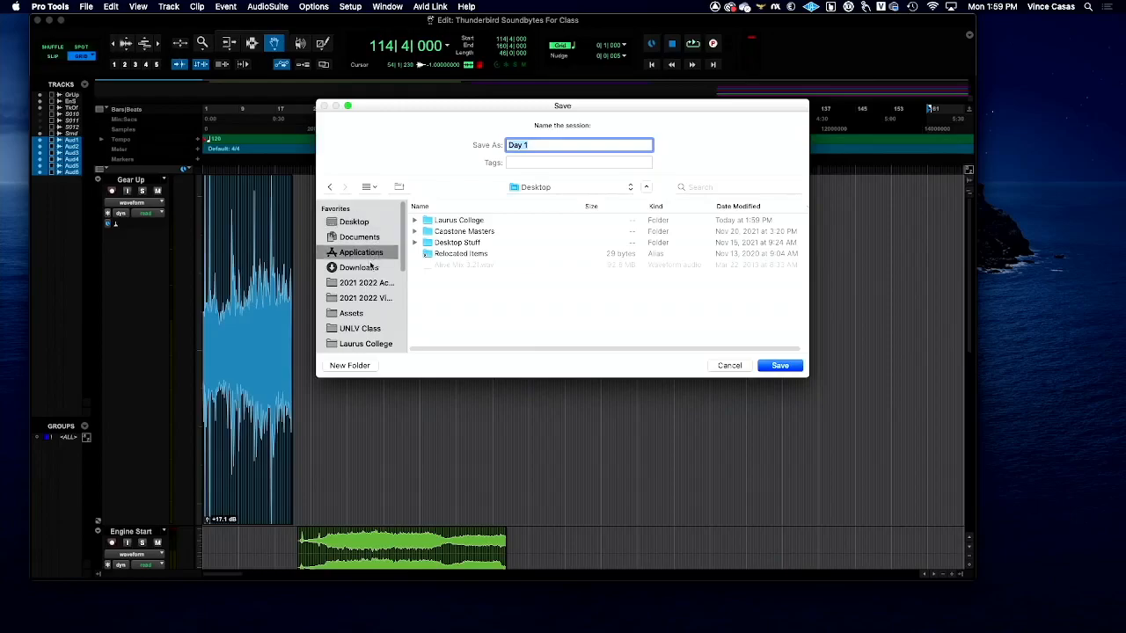
{"action": "left_click", "coordinate": [367, 282]}
{"action": "left_click", "coordinate": [366, 225]}
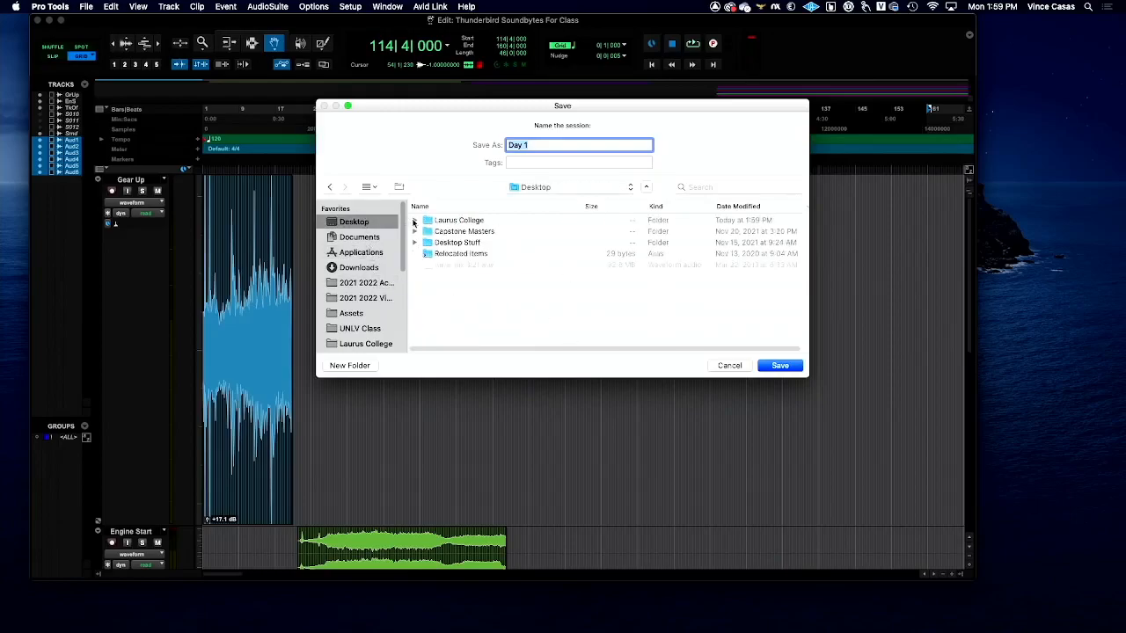
{"action": "left_click", "coordinate": [456, 225]}
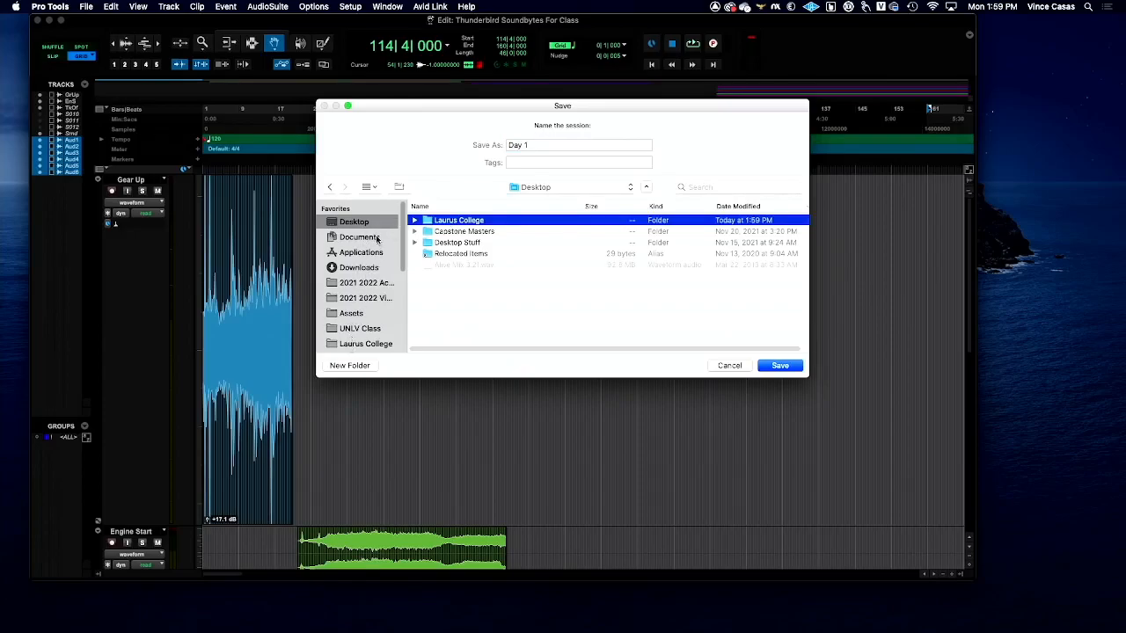
{"action": "double_click", "coordinate": [430, 224]}
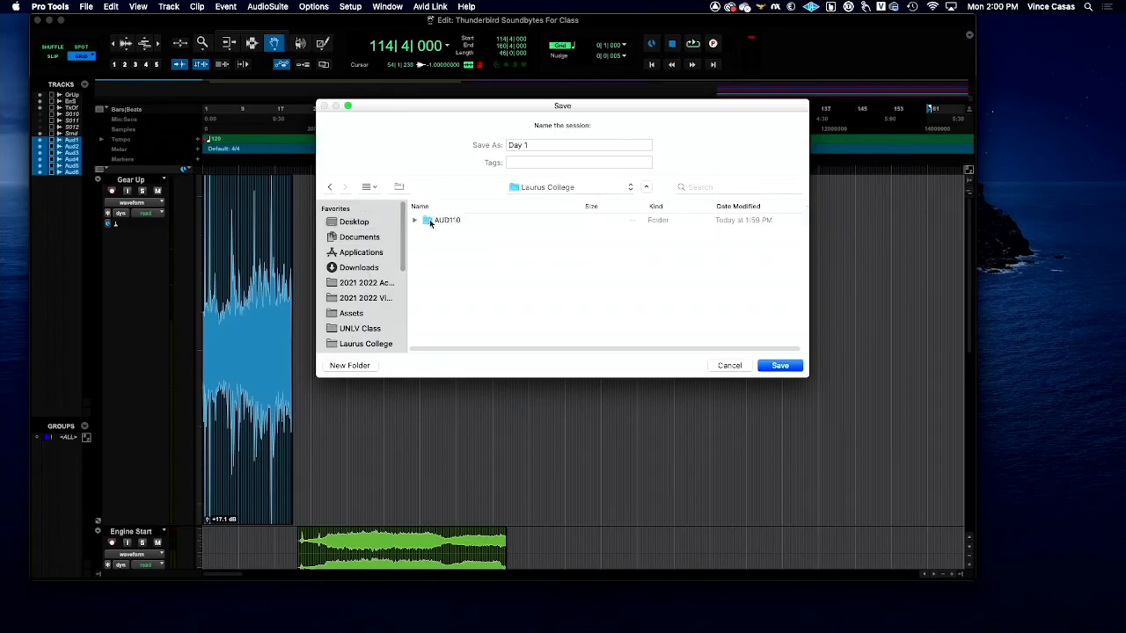
{"action": "double_click", "coordinate": [440, 219]}
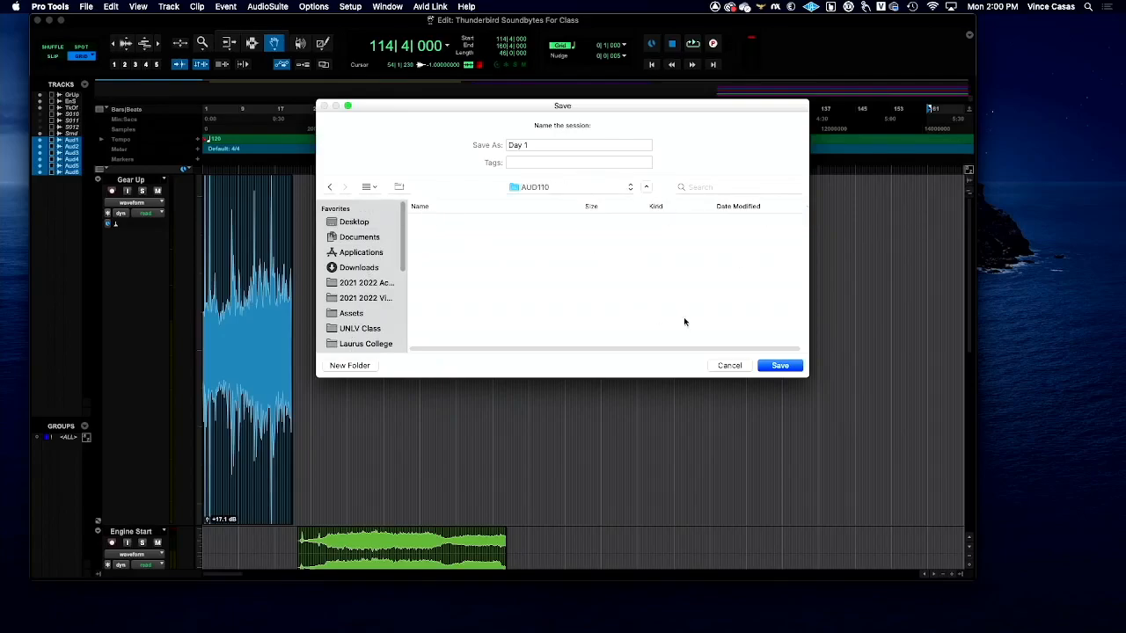
{"action": "left_click", "coordinate": [781, 365]}
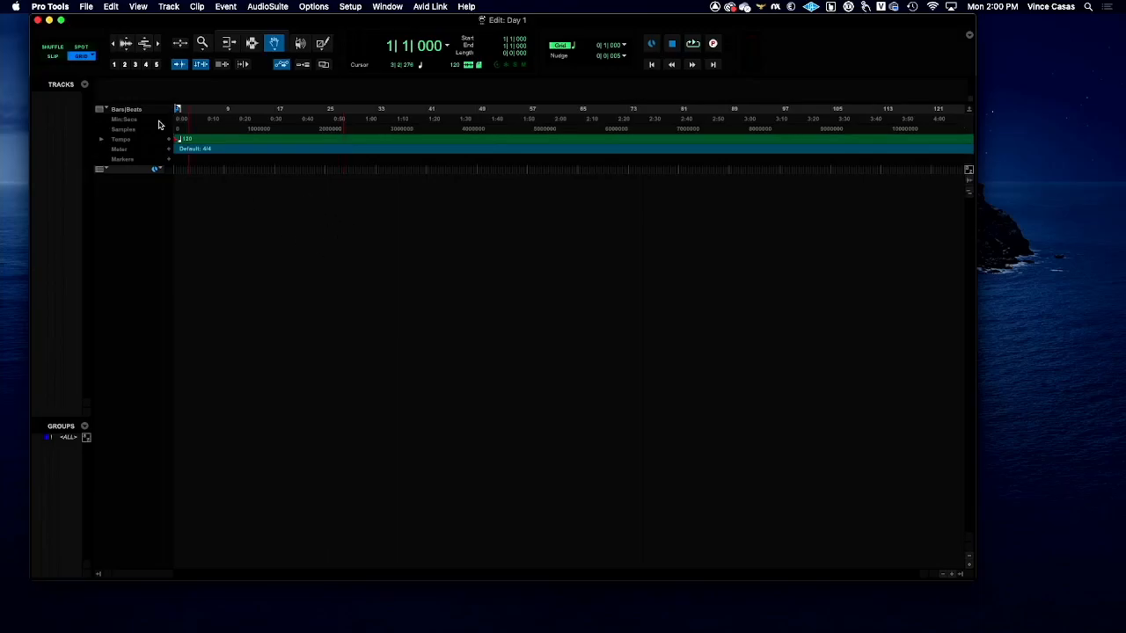
{"action": "left_click", "coordinate": [81, 7]}
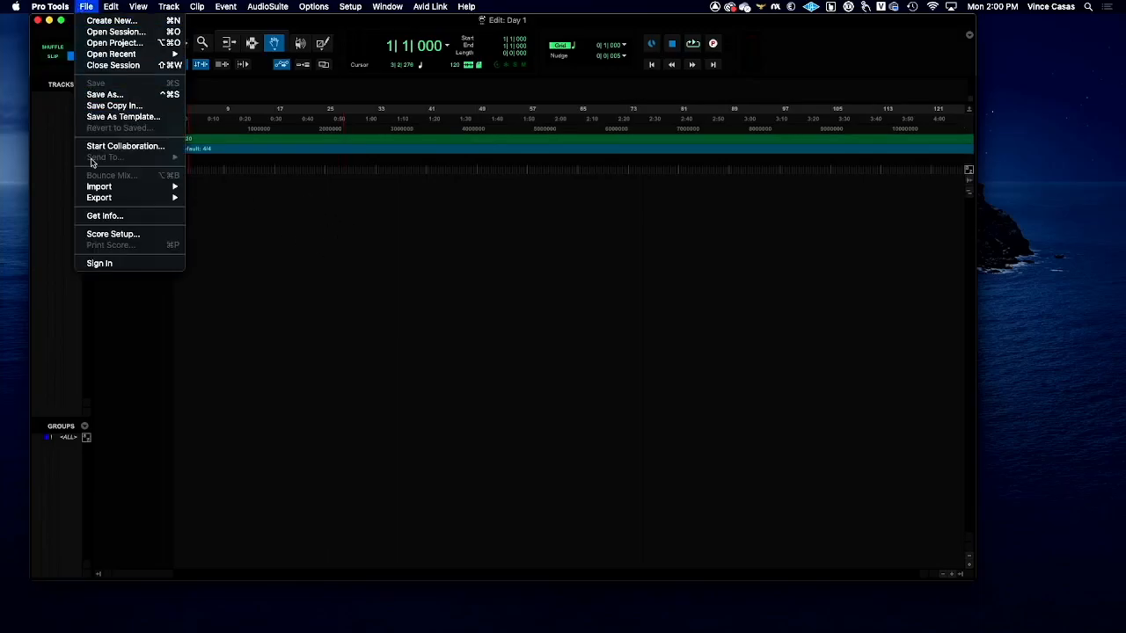
{"action": "mouse_move", "coordinate": [113, 188]}
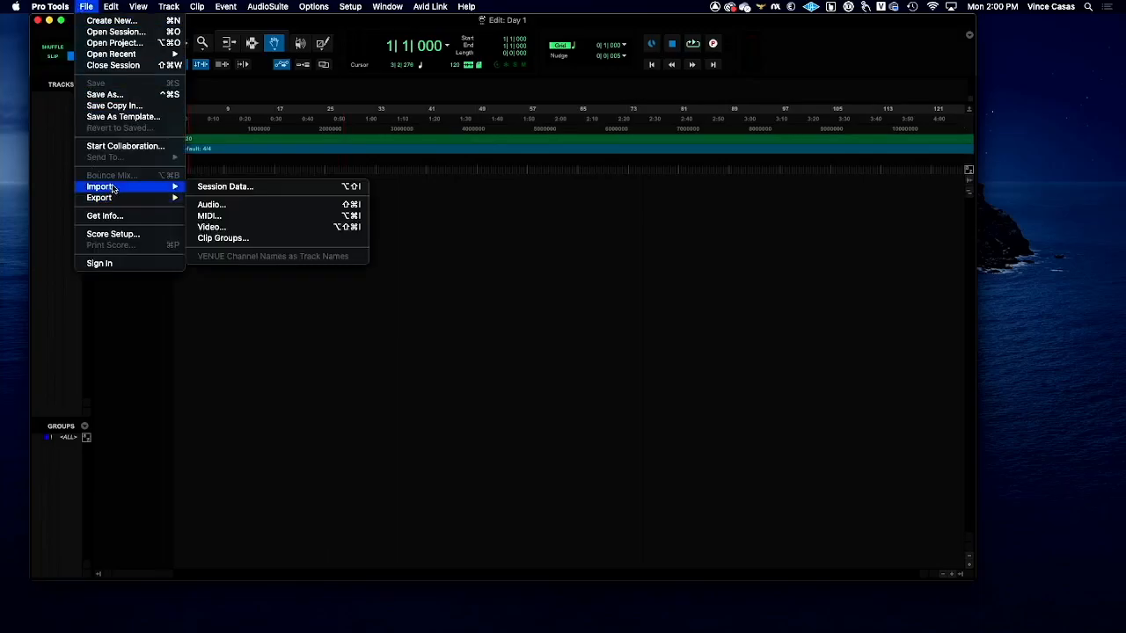
{"action": "left_click", "coordinate": [223, 208]}
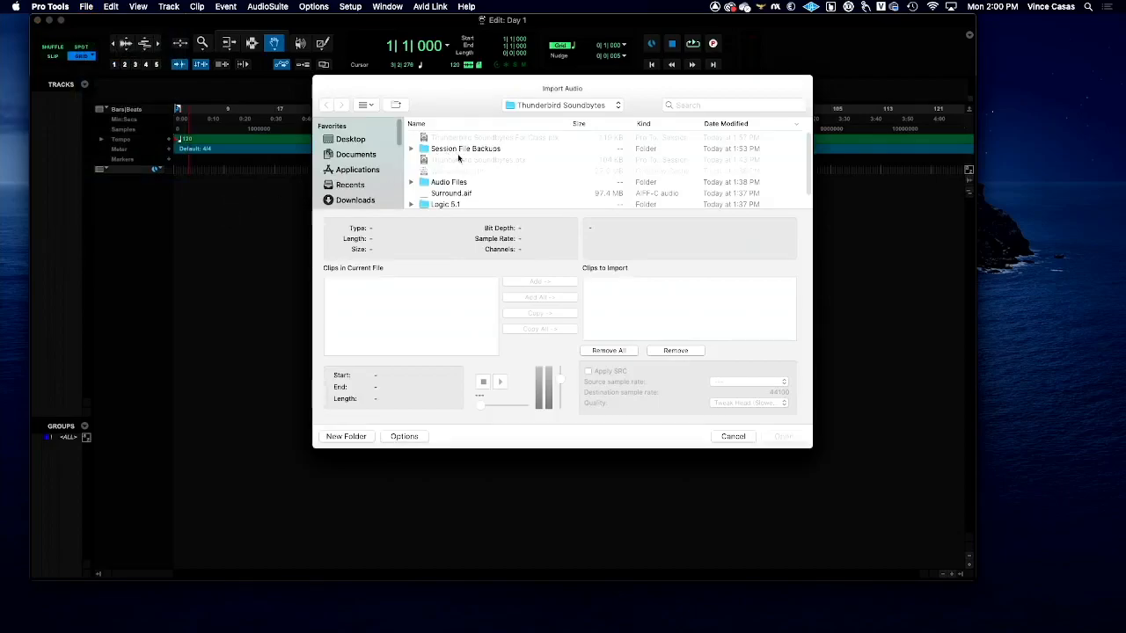
{"action": "left_click", "coordinate": [743, 436]}
Step: Import session data from "44.1kHz Paint the World BTS Class.ptx" into the Day 1 session
{"action": "left_click", "coordinate": [88, 7]}
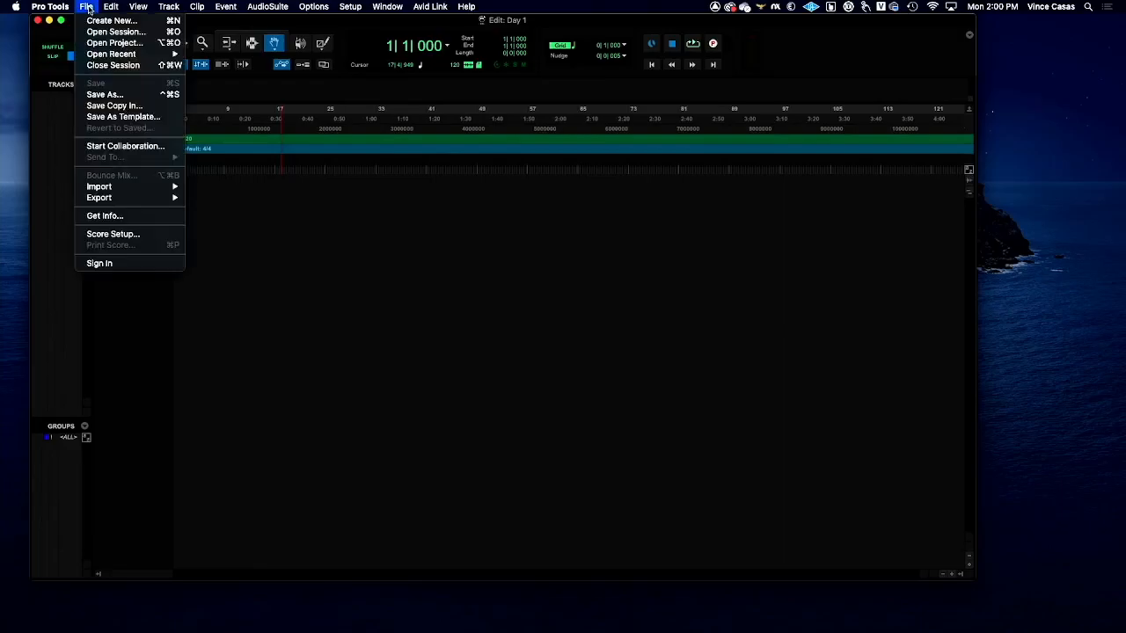
{"action": "mouse_move", "coordinate": [109, 188]}
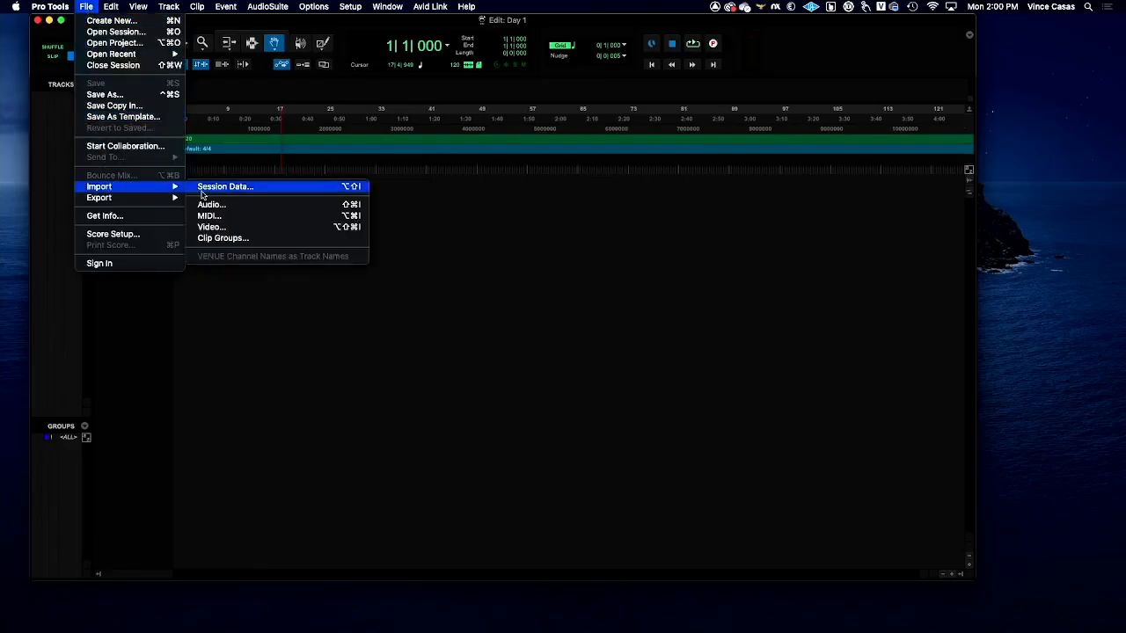
{"action": "left_click", "coordinate": [227, 187]}
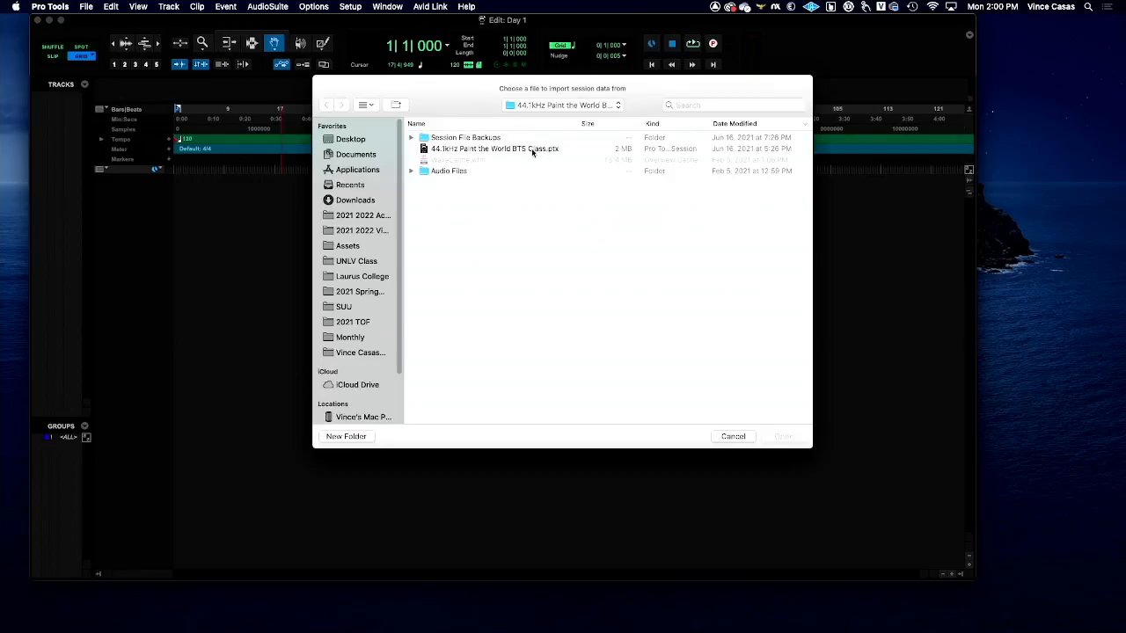
{"action": "left_click", "coordinate": [526, 149]}
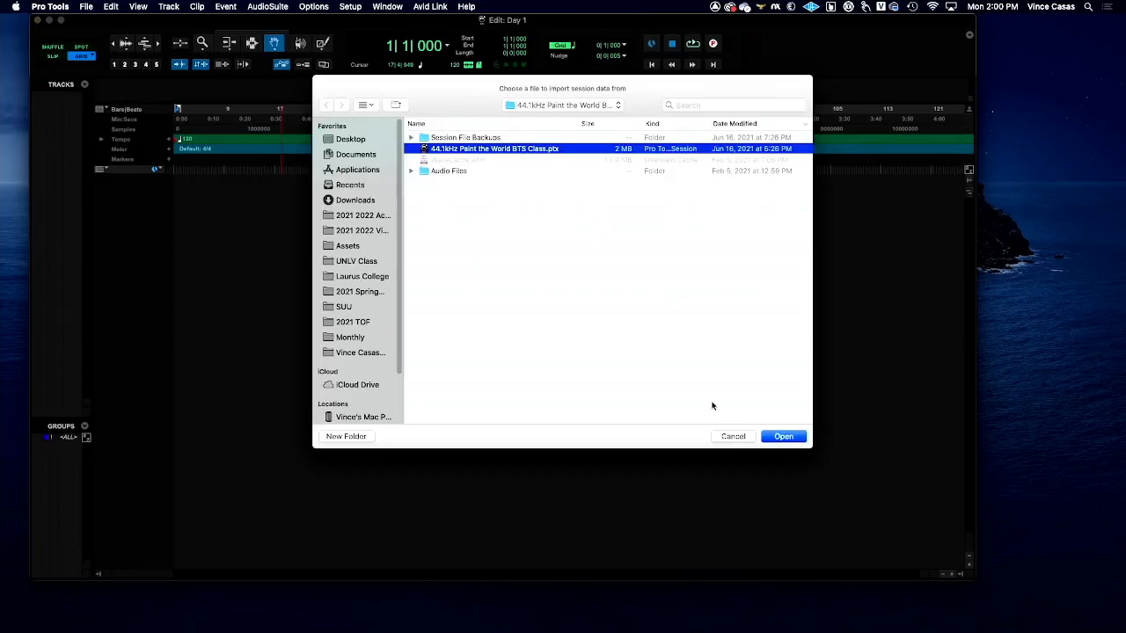
{"action": "left_click", "coordinate": [773, 437]}
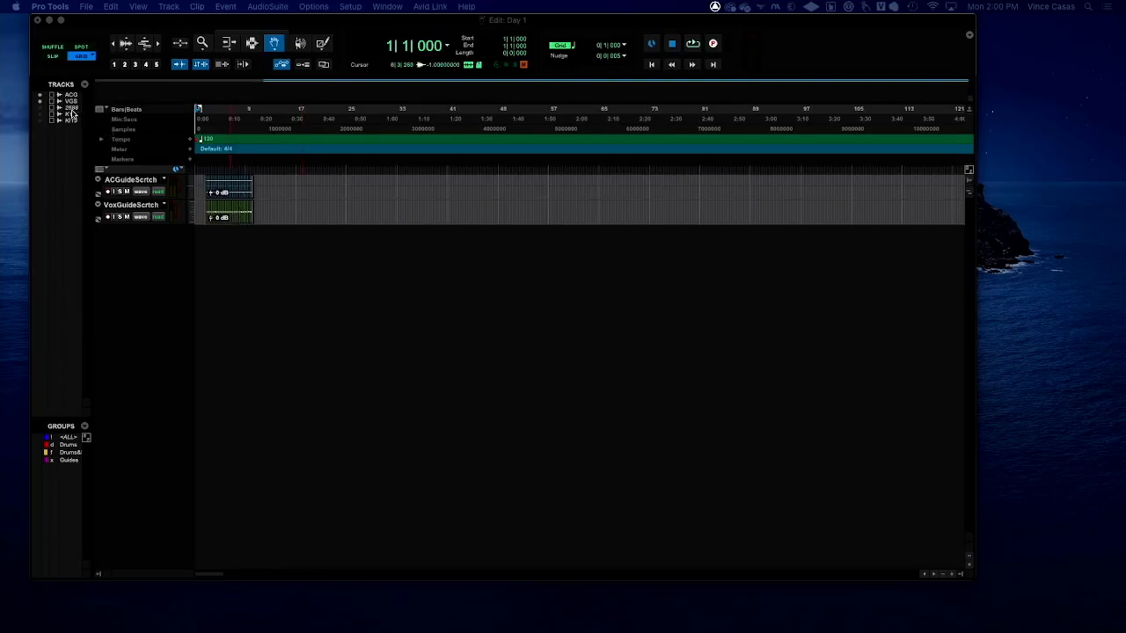
Step: Show the three hidden imported tracks, PnW26M882H19, KckOt.19 and KickIn.19, in the Edit window
{"action": "left_click", "coordinate": [71, 109]}
{"action": "left_click", "coordinate": [71, 114], "text": "shift"}
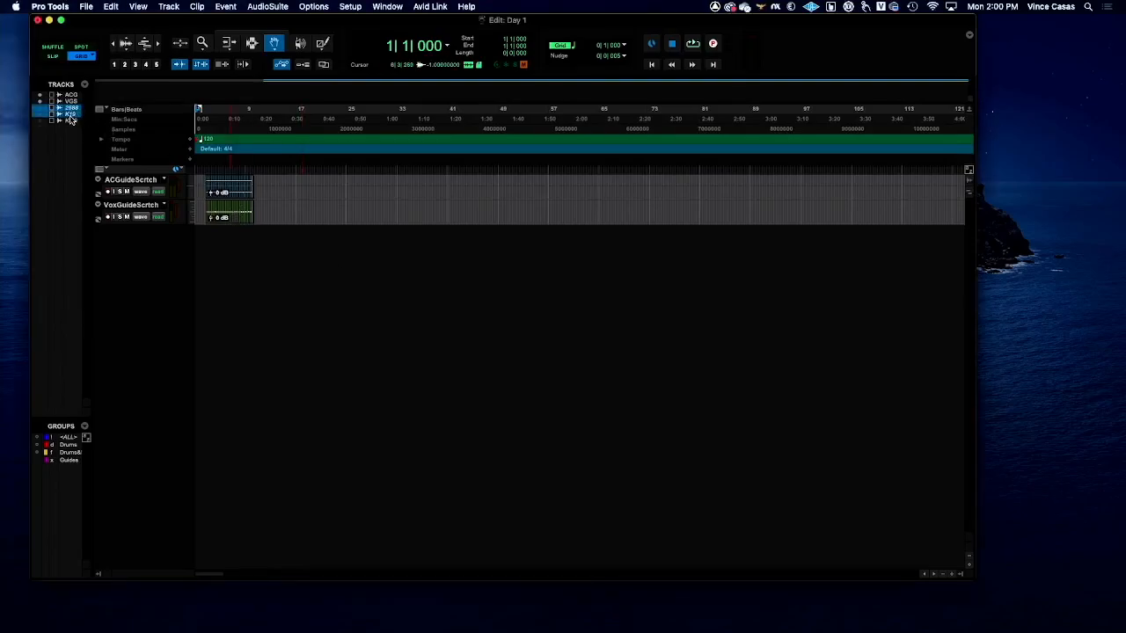
{"action": "left_click", "coordinate": [73, 121]}
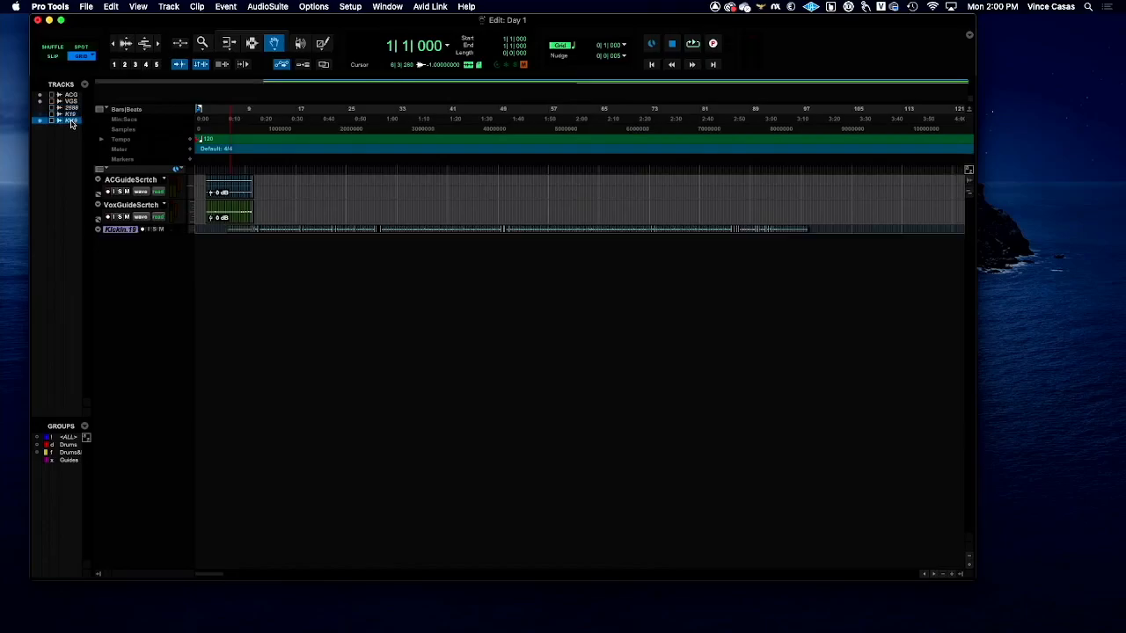
{"action": "left_click", "coordinate": [71, 114]}
{"action": "left_click", "coordinate": [71, 109]}
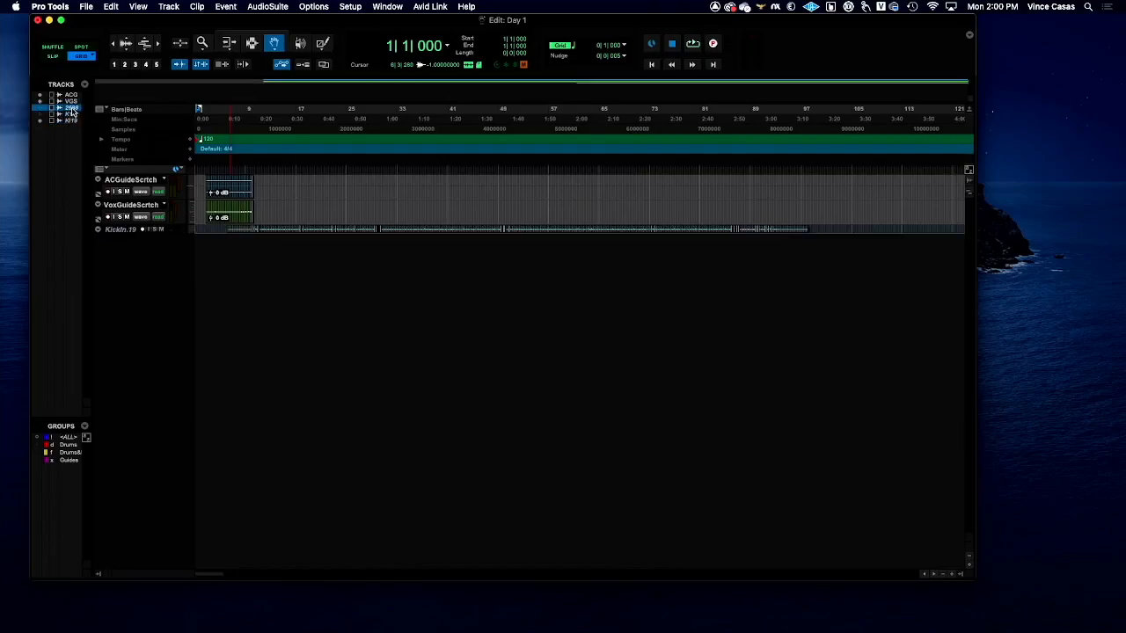
{"action": "left_click", "coordinate": [39, 108]}
{"action": "left_click", "coordinate": [40, 114]}
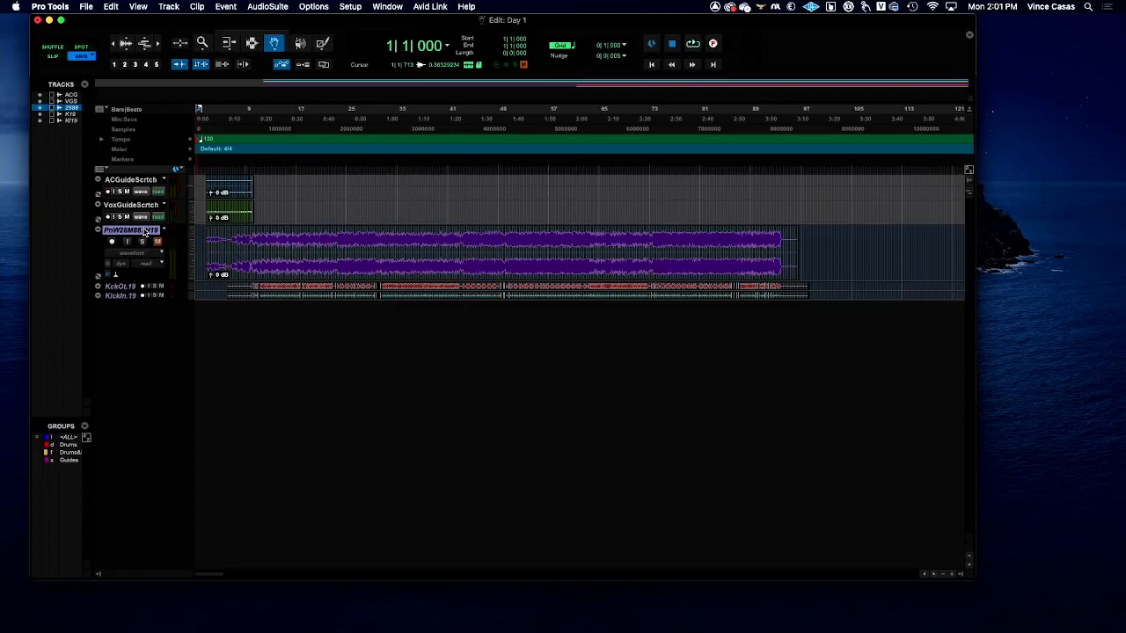
Step: Make the inactive tracks PnW26M882H19, KckOt.19 and KickIn.19 active
{"action": "right_click", "coordinate": [145, 230]}
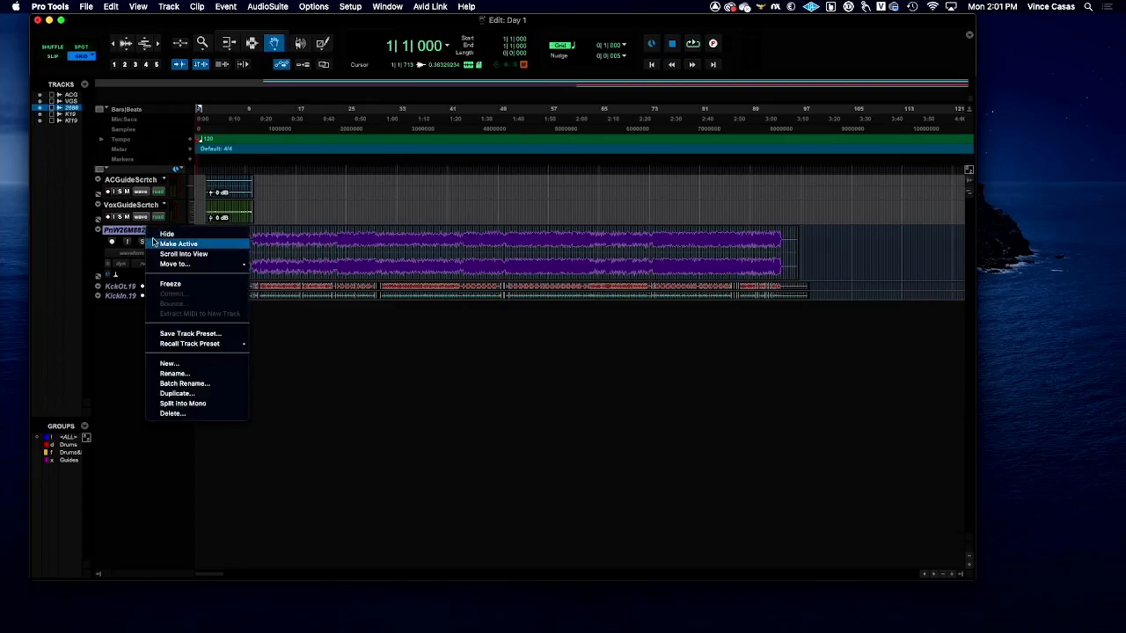
{"action": "left_click", "coordinate": [156, 242]}
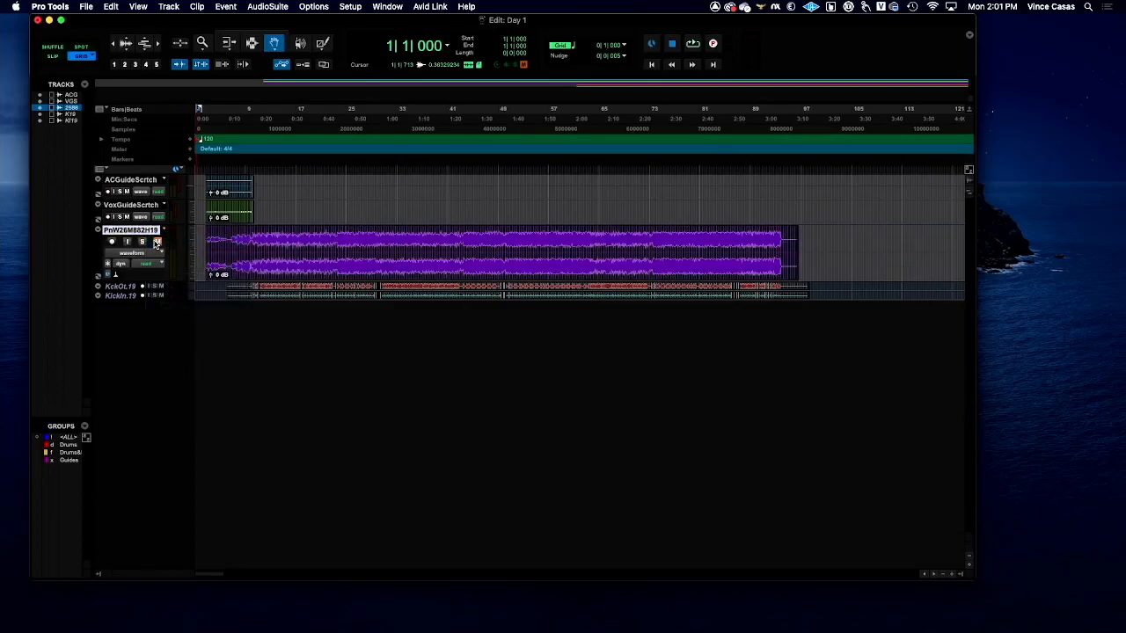
{"action": "left_click", "coordinate": [122, 288]}
{"action": "right_click", "coordinate": [124, 289]}
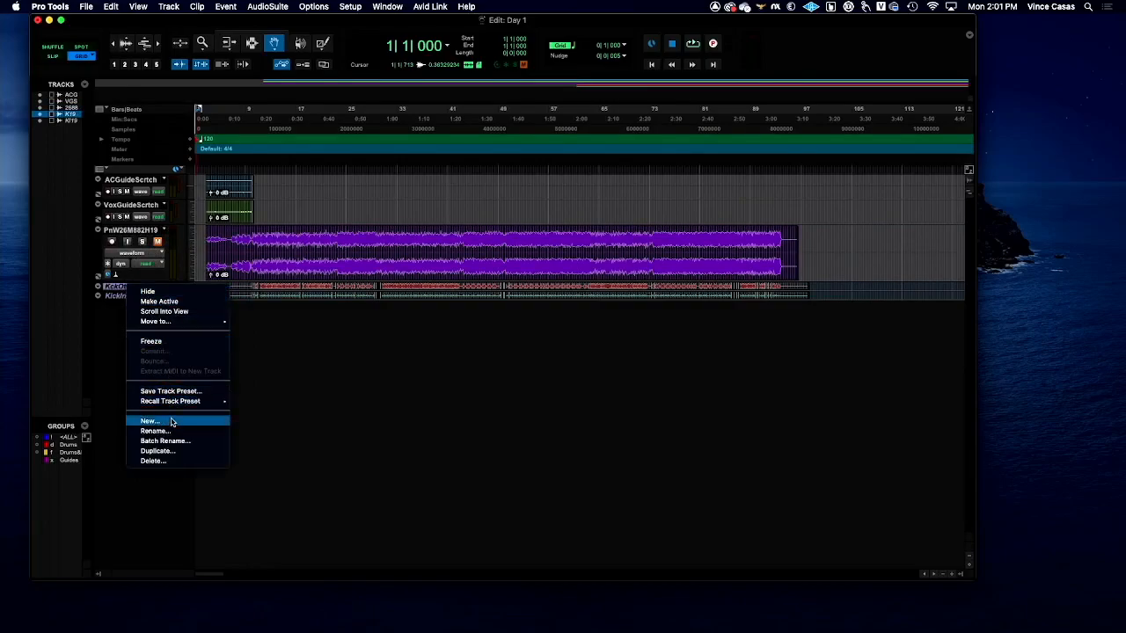
{"action": "left_click", "coordinate": [157, 301]}
{"action": "left_click", "coordinate": [117, 297]}
{"action": "right_click", "coordinate": [117, 298]}
{"action": "left_click", "coordinate": [139, 310]}
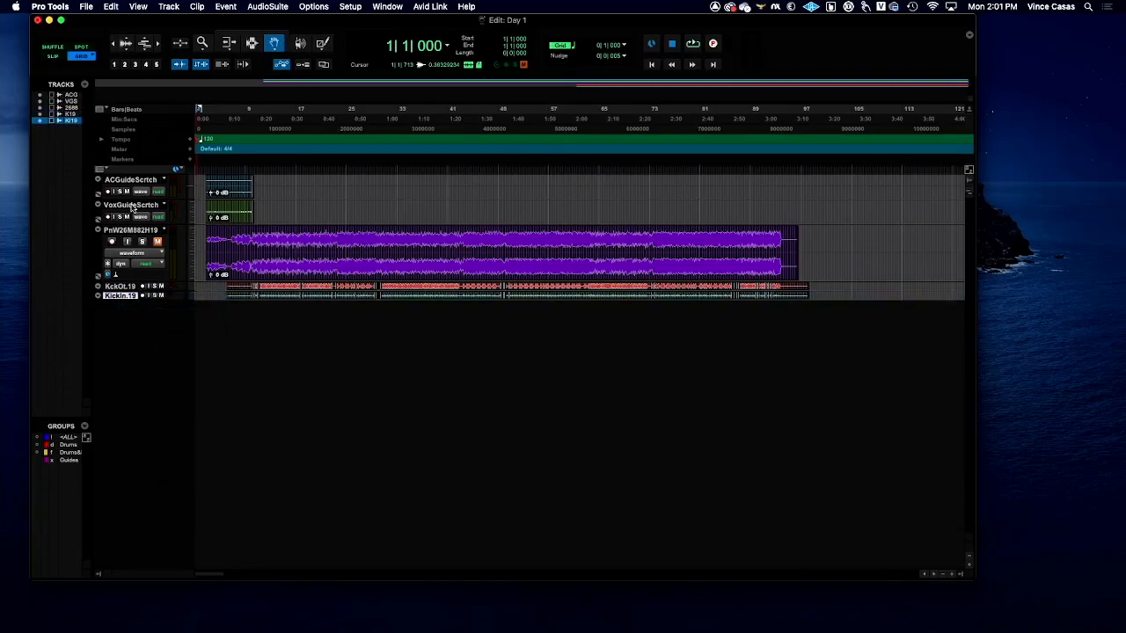
Step: Examine the full name of the ACGuideScrtch track in its naming dialog and close the dialog without renaming
{"action": "double_click", "coordinate": [135, 181]}
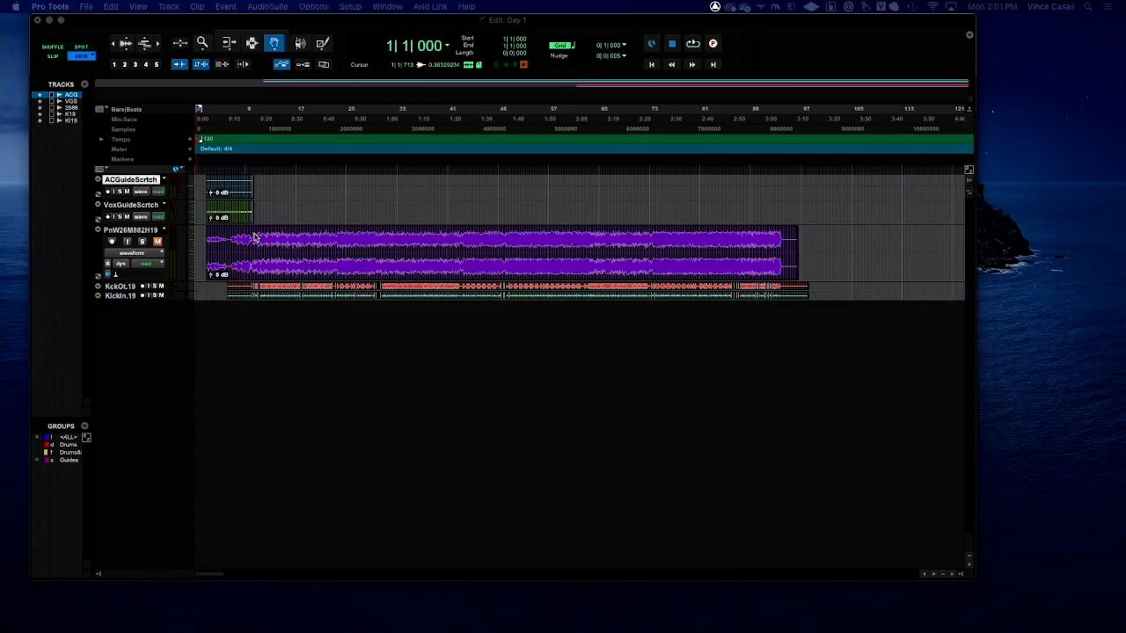
{"action": "left_click_drag", "start_coordinate": [382, 632], "coordinate": [351, 291]}
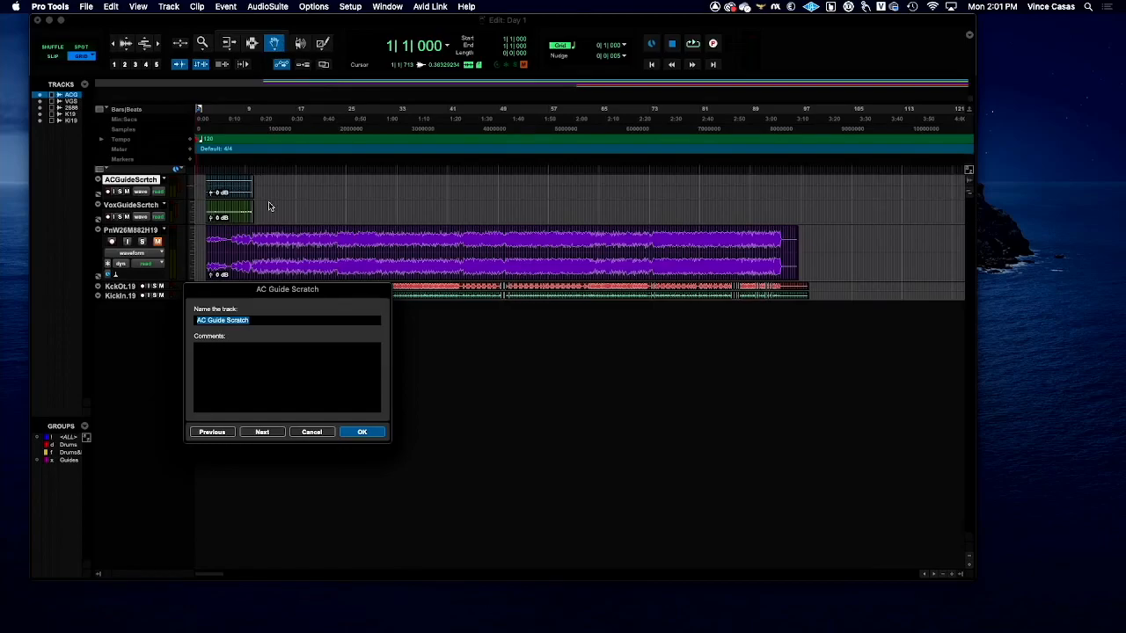
{"action": "left_click", "coordinate": [361, 432]}
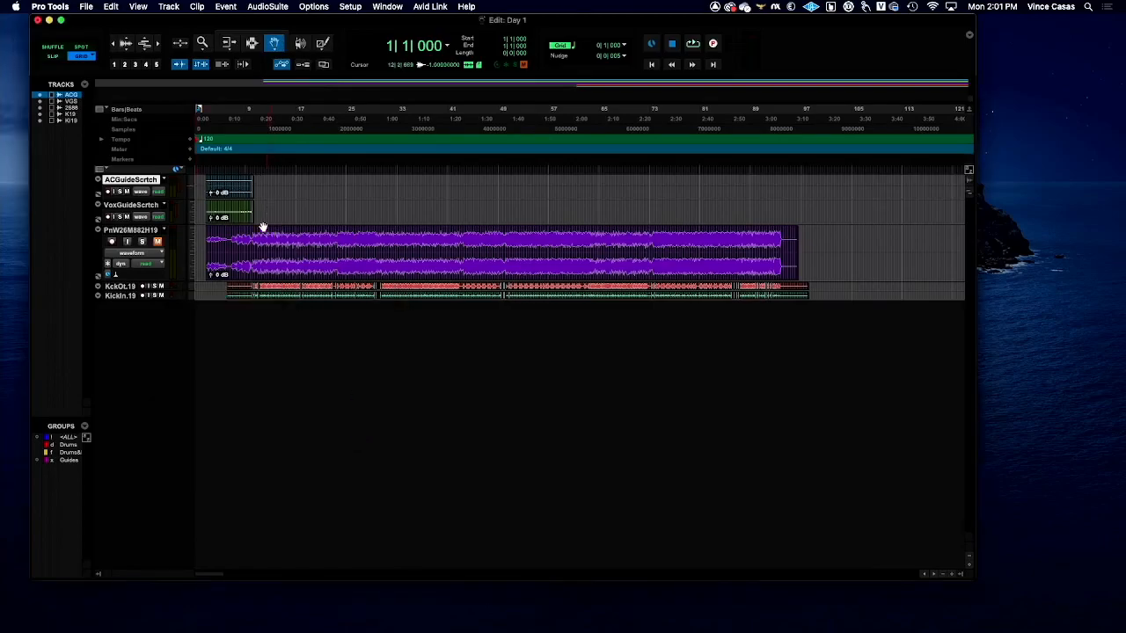
Step: Examine the name and clip info of the clip on the ACGuideScrtch track without renaming it
{"action": "left_click", "coordinate": [226, 189]}
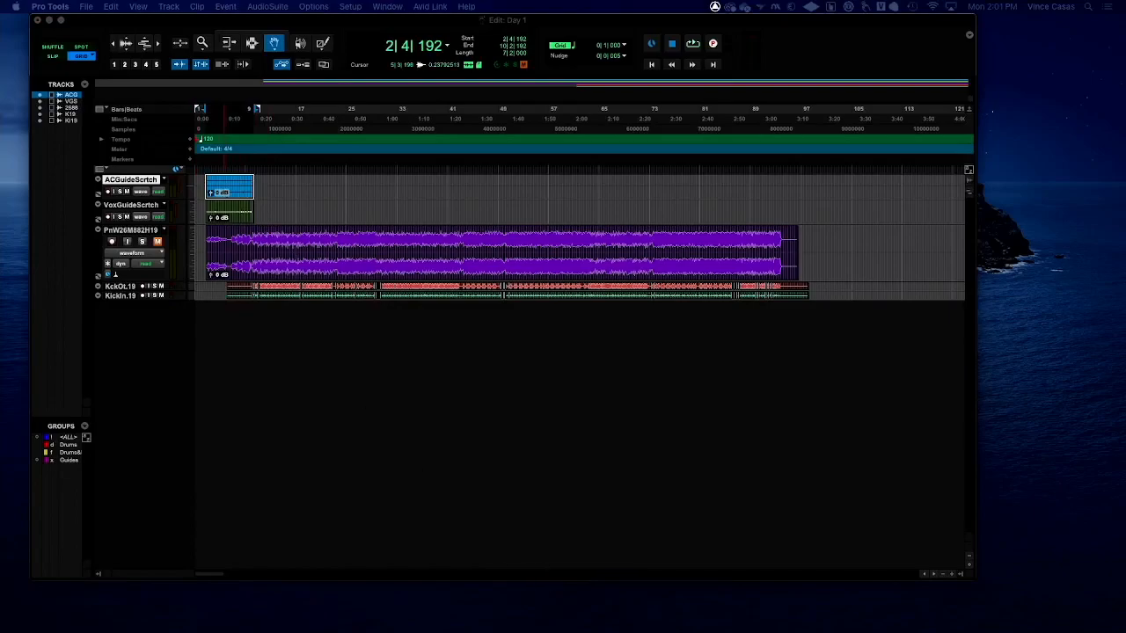
{"action": "key", "text": "super+shift+r"}
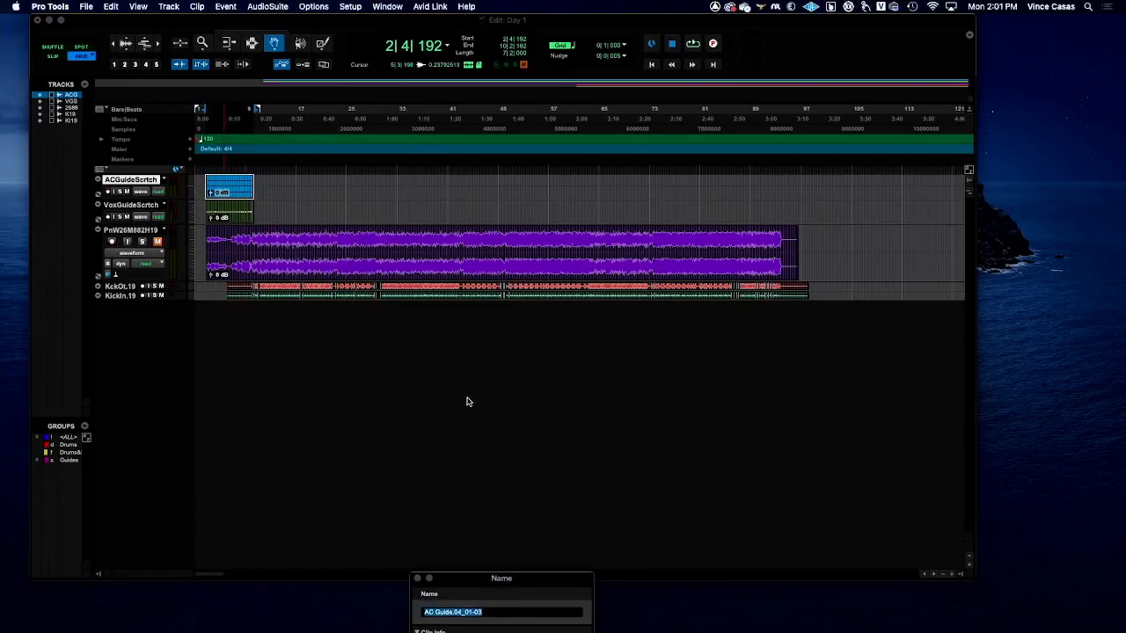
{"action": "left_click_drag", "start_coordinate": [545, 580], "coordinate": [479, 302]}
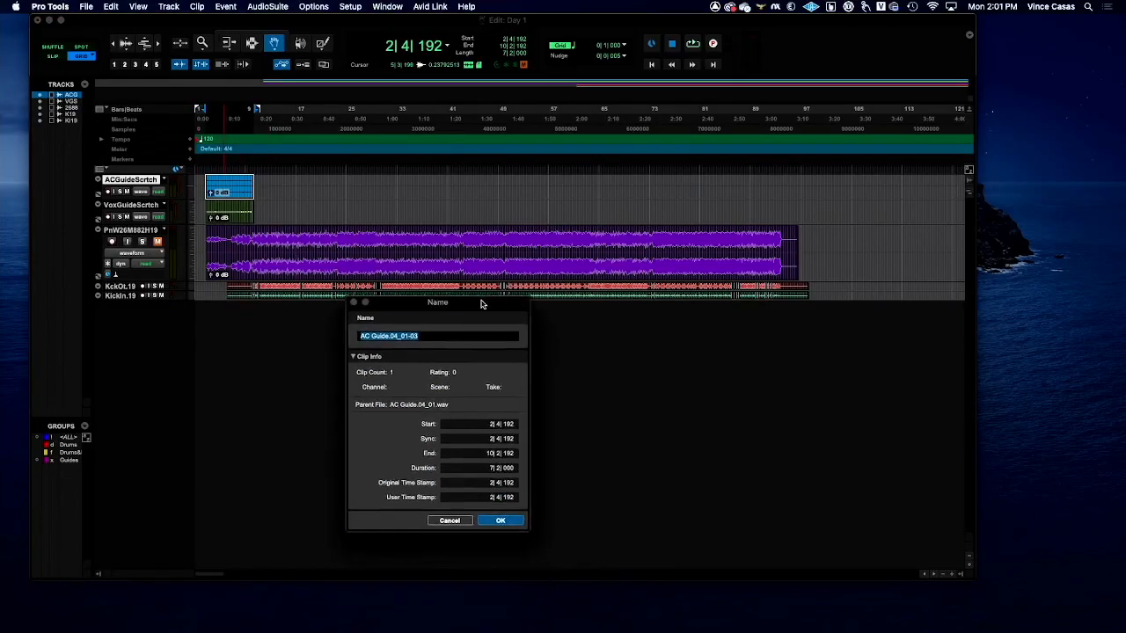
{"action": "left_click", "coordinate": [447, 519]}
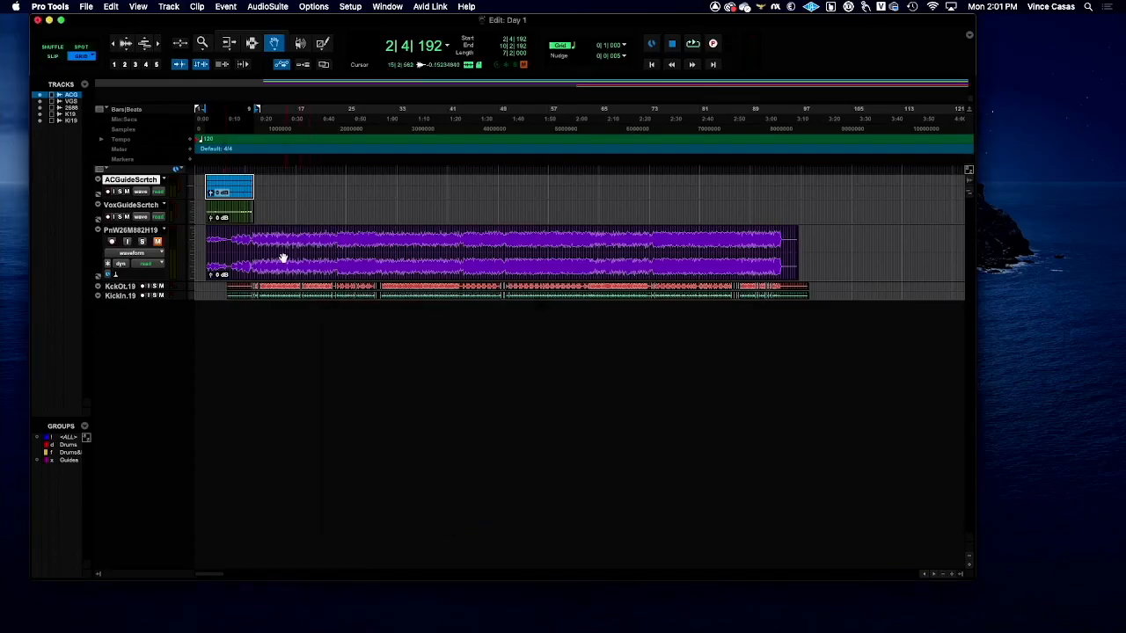
Step: Select the full range of clips across all five tracks with the Selector tool
{"action": "left_click", "coordinate": [252, 43]}
{"action": "left_click_drag", "start_coordinate": [203, 197], "coordinate": [814, 303]}
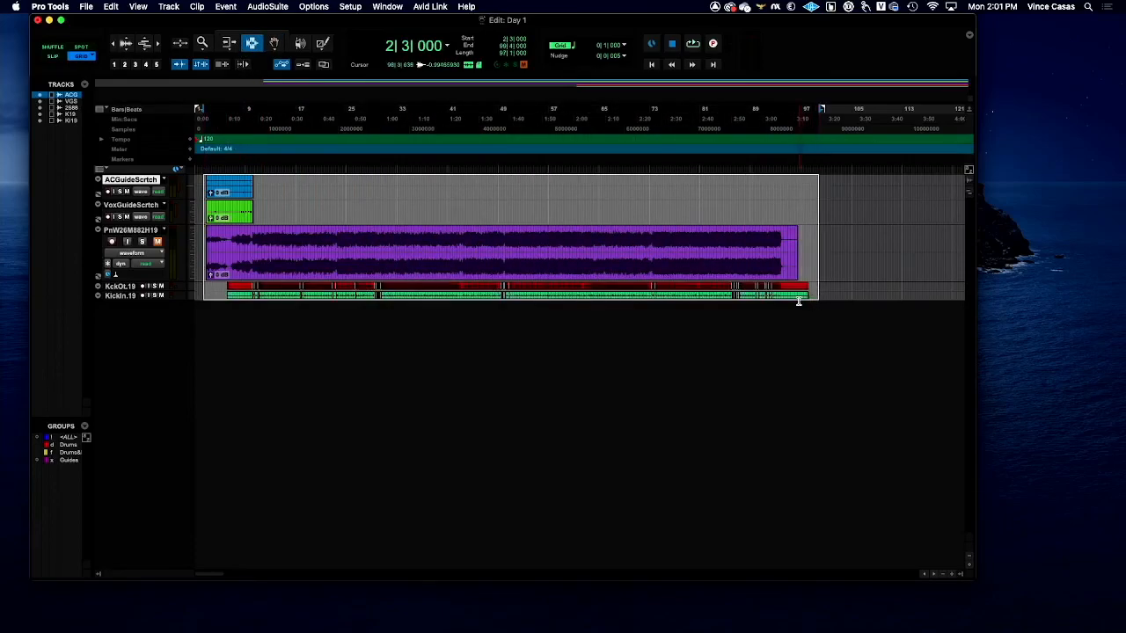
Step: Switch to Finder, open the Day 1 session folder and expand its Audio Files folder to examine the contents
{"action": "key", "text": "super+Tab"}
{"action": "left_click", "coordinate": [482, 248]}
{"action": "double_click", "coordinate": [482, 248]}
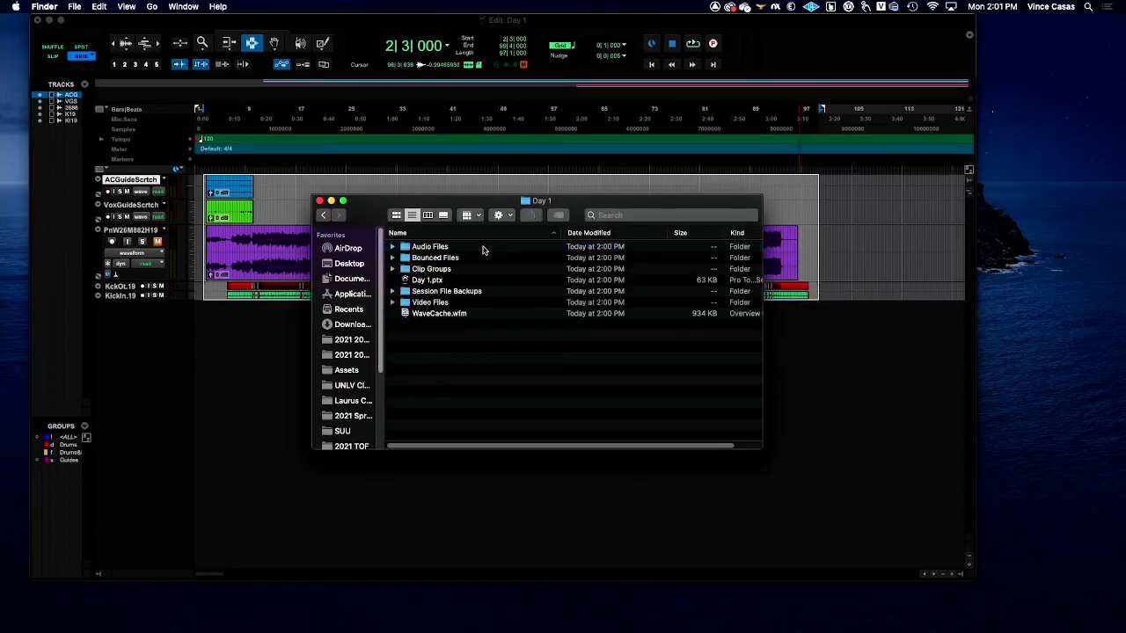
{"action": "left_click", "coordinate": [393, 247]}
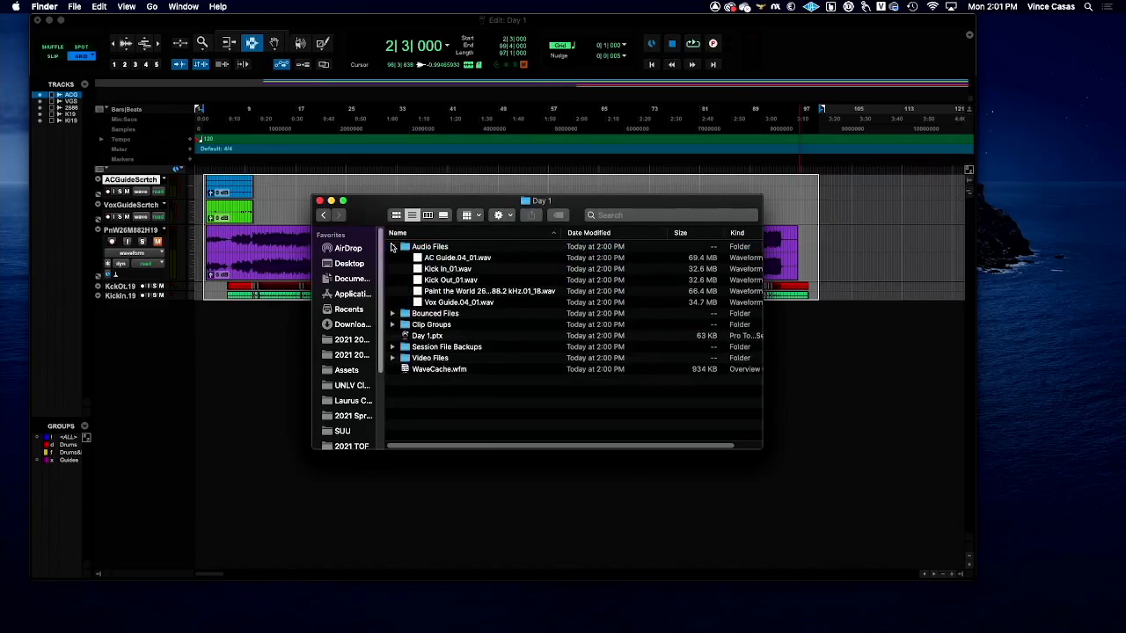
Step: Collapse the Audio Files folder, go back to the AUD110 folder and reopen the Day 1 session folder
{"action": "left_click", "coordinate": [392, 247]}
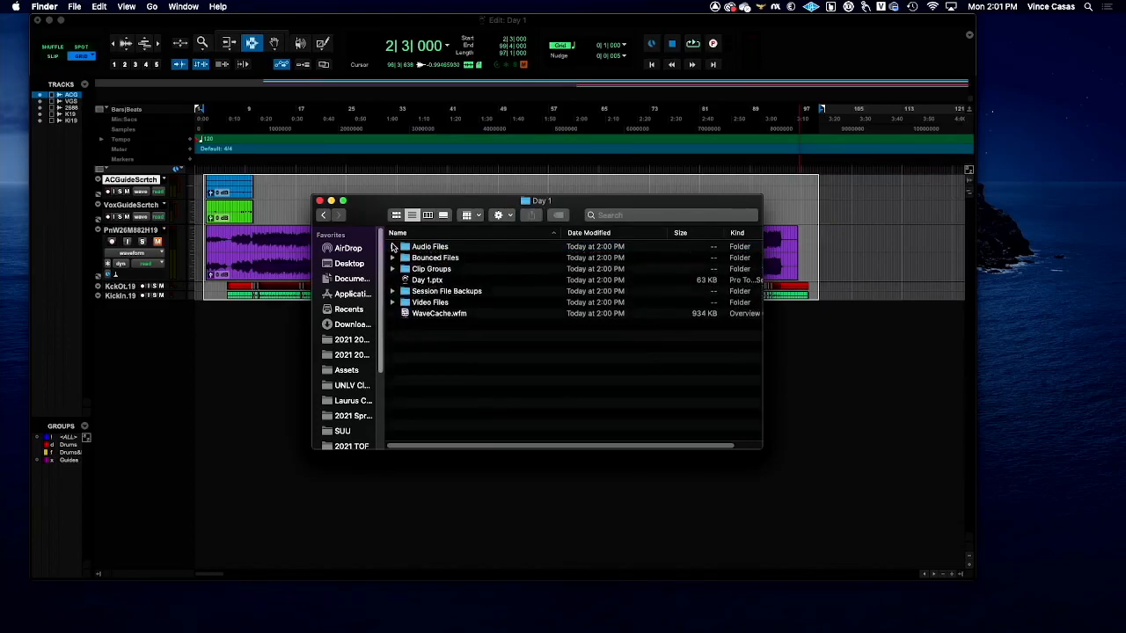
{"action": "left_click", "coordinate": [392, 247]}
{"action": "left_click", "coordinate": [393, 247]}
{"action": "left_click", "coordinate": [324, 216]}
{"action": "double_click", "coordinate": [417, 248]}
Step: Examine each item in the Day 1 session folder in turn, from the Audio Files folder to WaveCache.wfm, returning to Day 1.ptx
{"action": "left_click", "coordinate": [454, 246]}
{"action": "left_click", "coordinate": [453, 257]}
{"action": "left_click", "coordinate": [452, 269]}
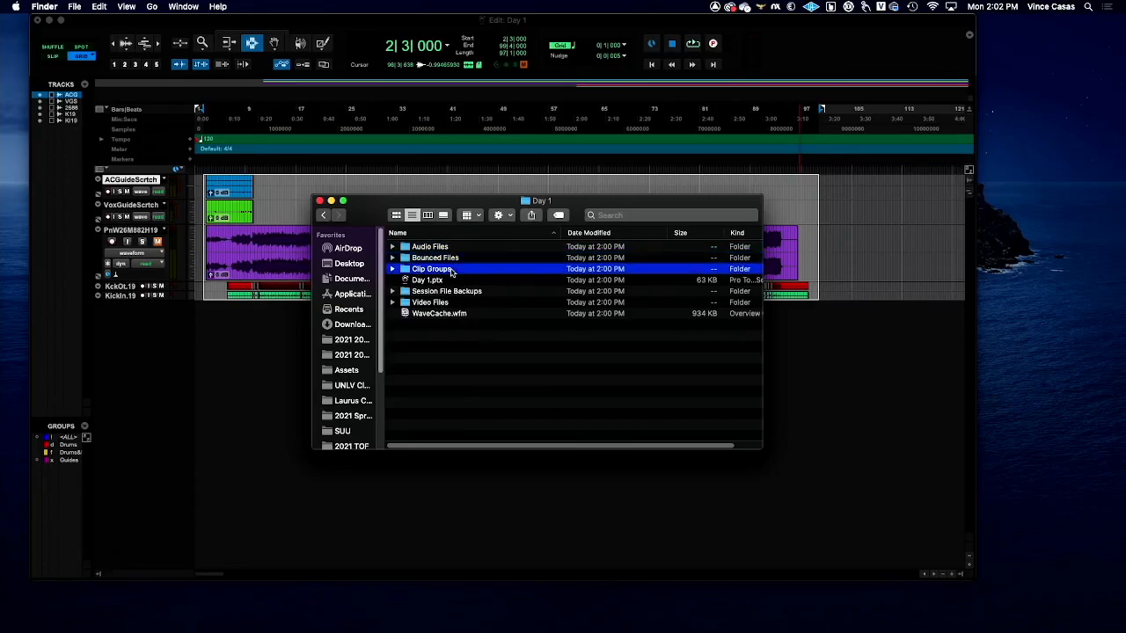
{"action": "left_click", "coordinate": [453, 280]}
{"action": "left_click", "coordinate": [454, 291]}
{"action": "left_click", "coordinate": [454, 303]}
{"action": "left_click", "coordinate": [452, 314]}
{"action": "left_click", "coordinate": [446, 281]}
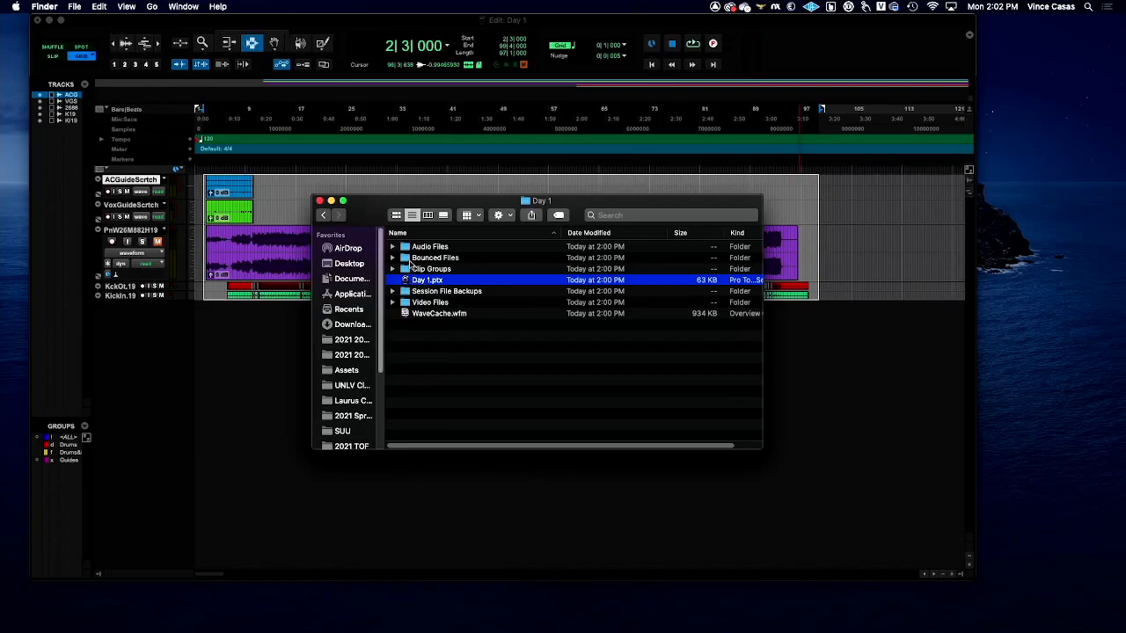
Step: Expand the Audio Files folder, examine its WAV files in turn and collapse the folder again
{"action": "left_click", "coordinate": [393, 247]}
{"action": "left_click", "coordinate": [430, 258]}
{"action": "left_click", "coordinate": [431, 270]}
{"action": "left_click", "coordinate": [431, 281]}
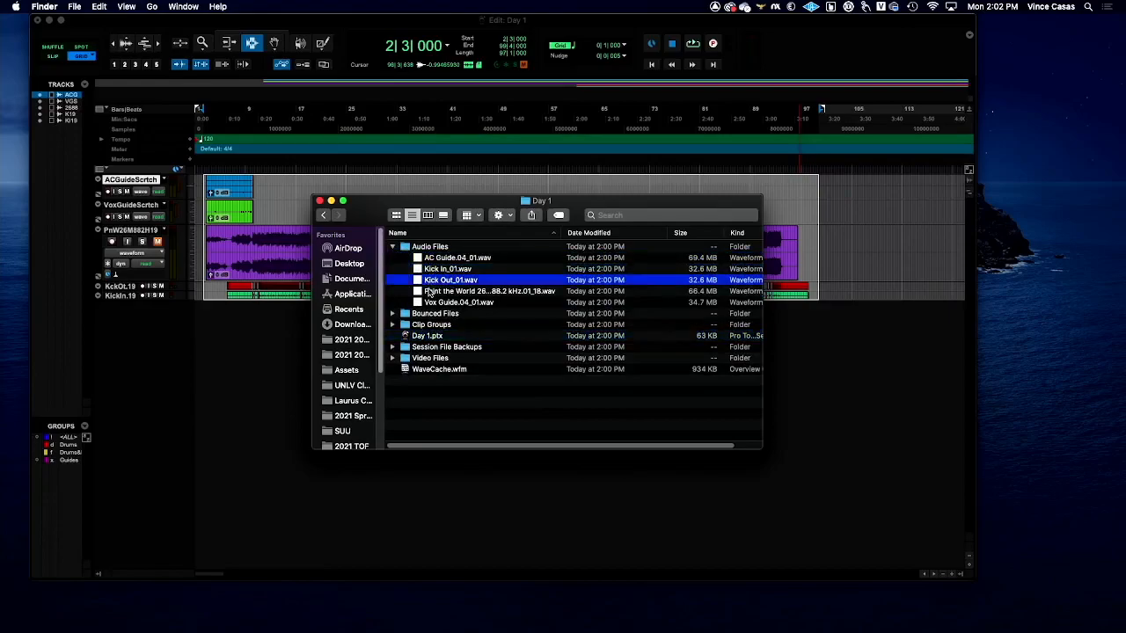
{"action": "left_click", "coordinate": [427, 291]}
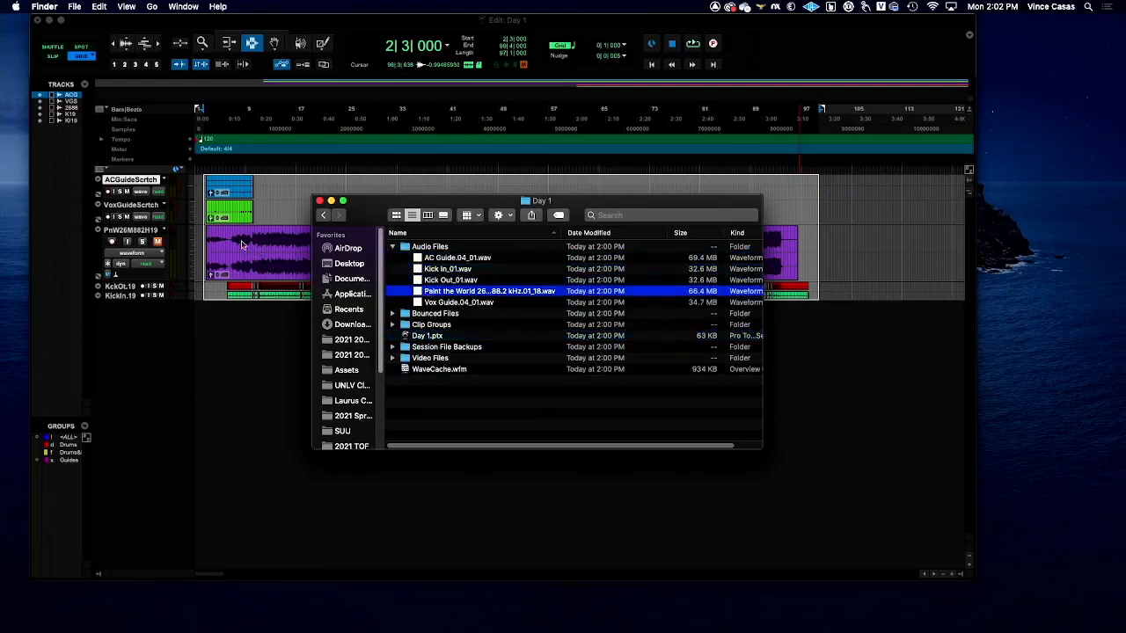
{"action": "left_click", "coordinate": [461, 303]}
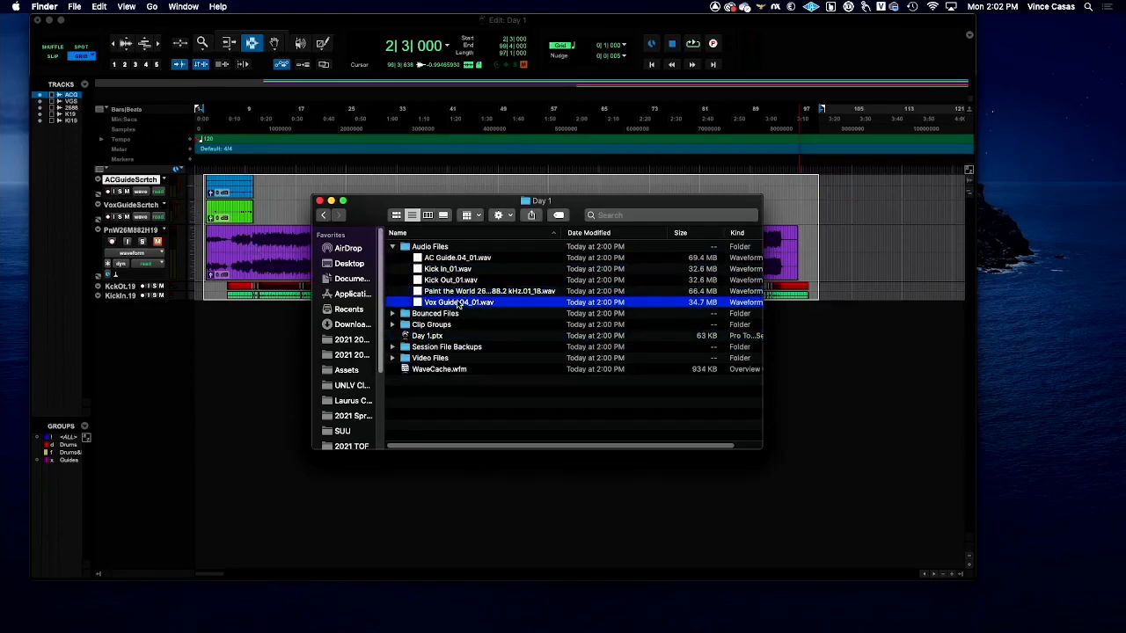
{"action": "left_click", "coordinate": [392, 248]}
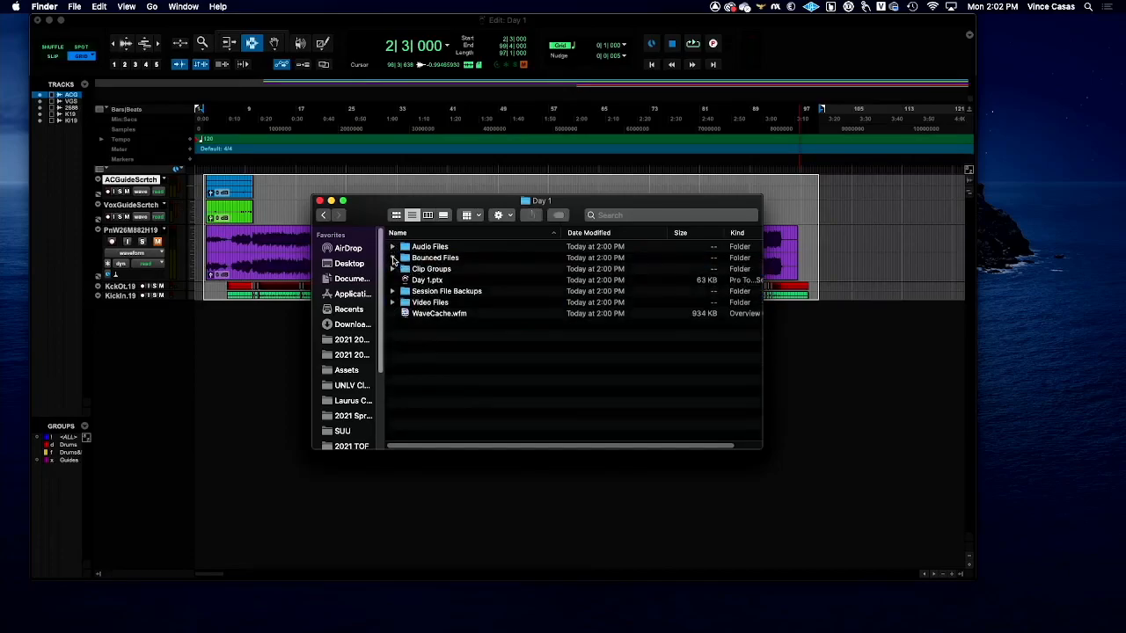
Step: Examine the Bounced Files, Clip Groups, Session File Backups and Video Files folders, plus WaveCache.wfm and the Day 1.ptx session file
{"action": "left_click", "coordinate": [431, 259]}
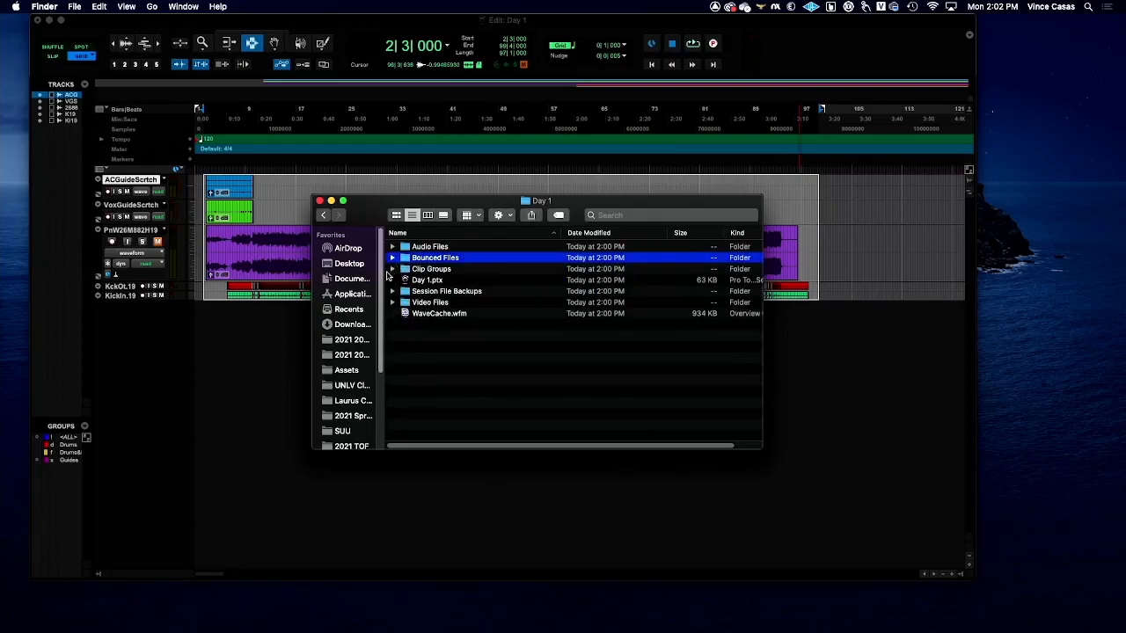
{"action": "left_click", "coordinate": [391, 269]}
{"action": "left_click", "coordinate": [392, 269]}
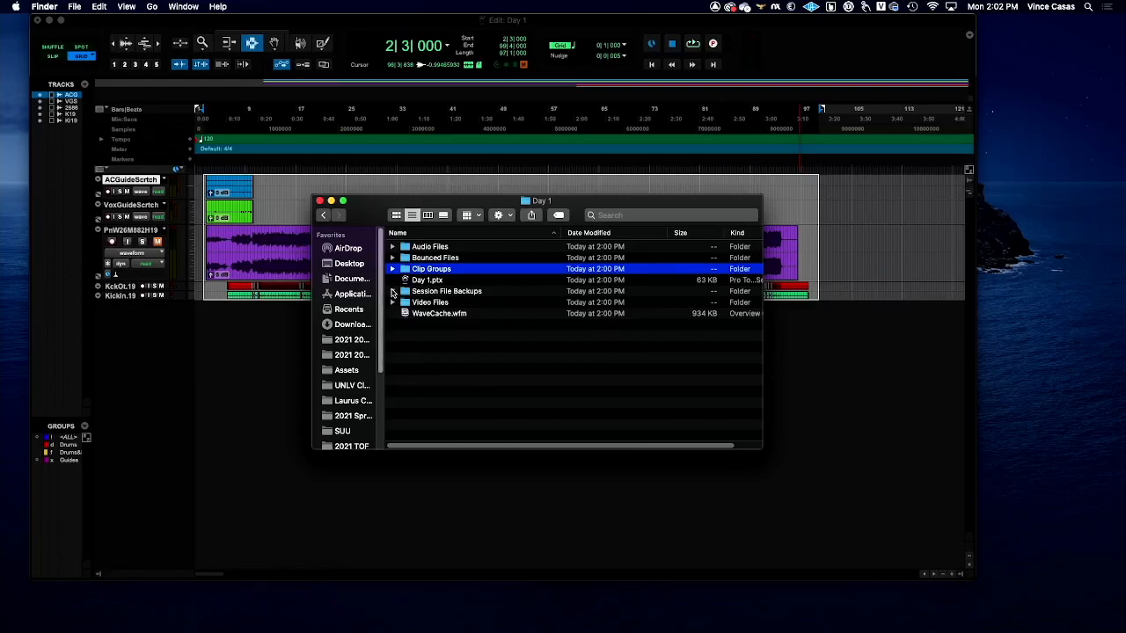
{"action": "left_click", "coordinate": [393, 293]}
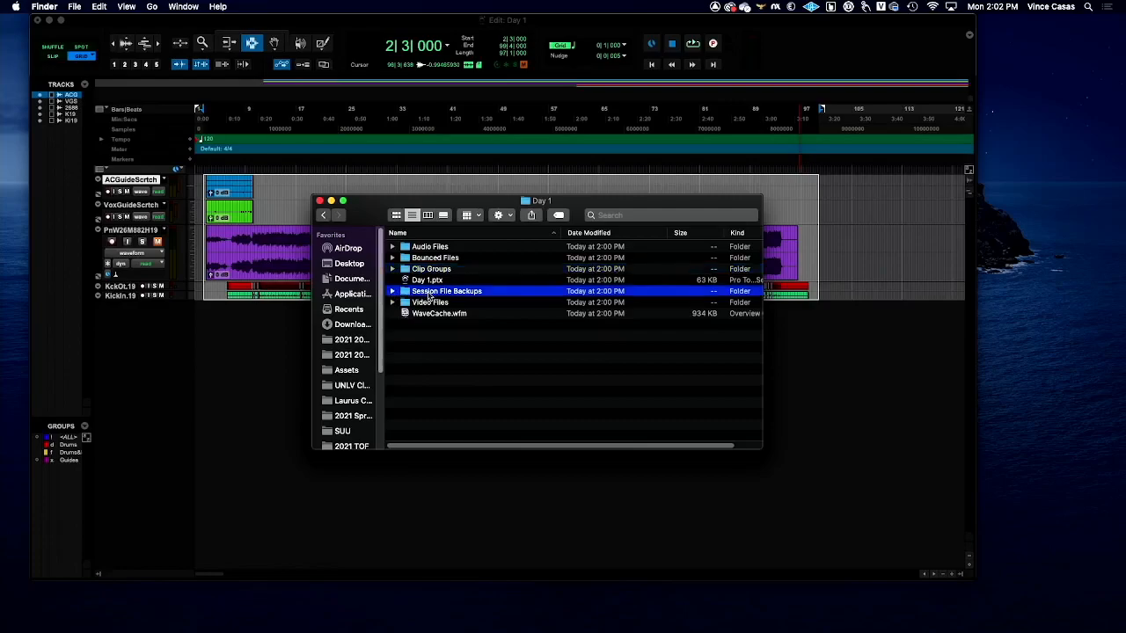
{"action": "left_click", "coordinate": [394, 303]}
{"action": "left_click", "coordinate": [419, 305]}
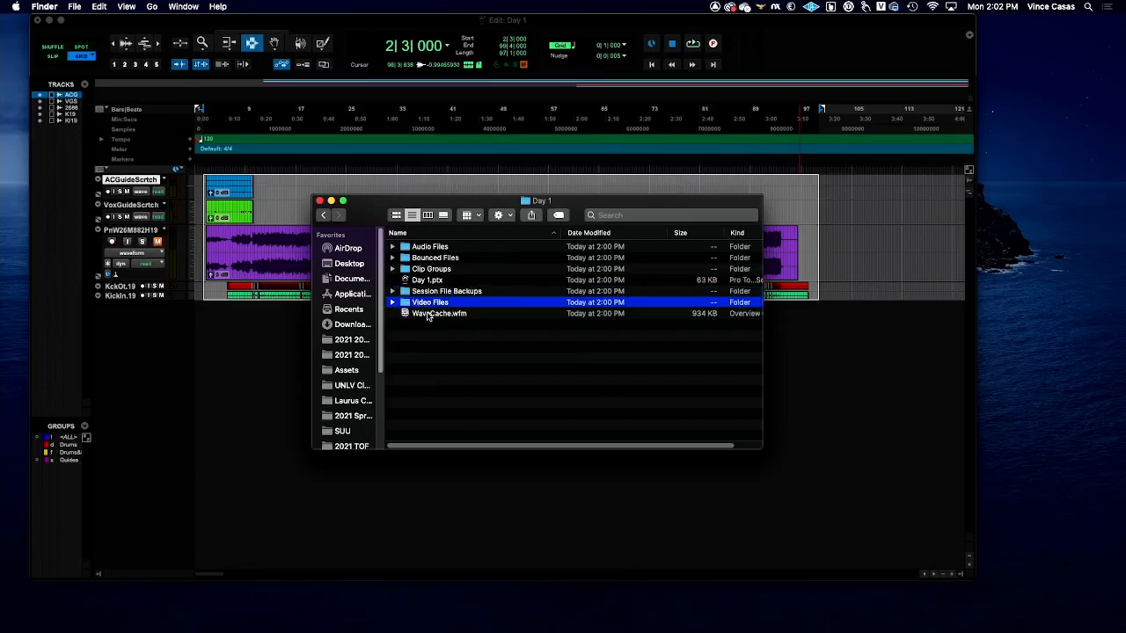
{"action": "left_click", "coordinate": [429, 318]}
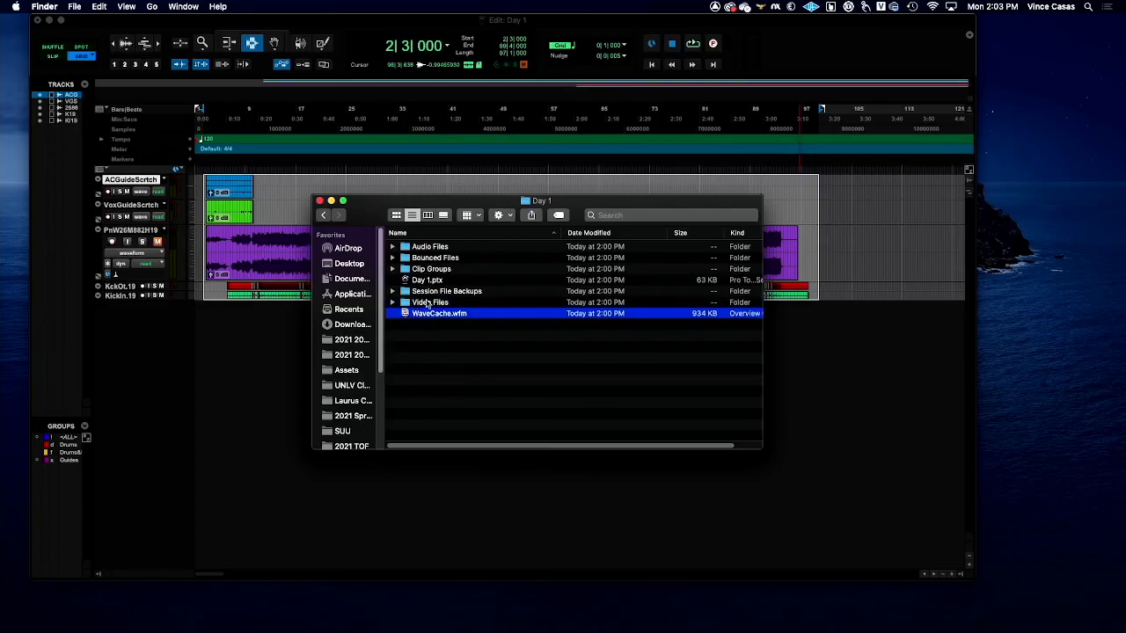
{"action": "left_click", "coordinate": [426, 325]}
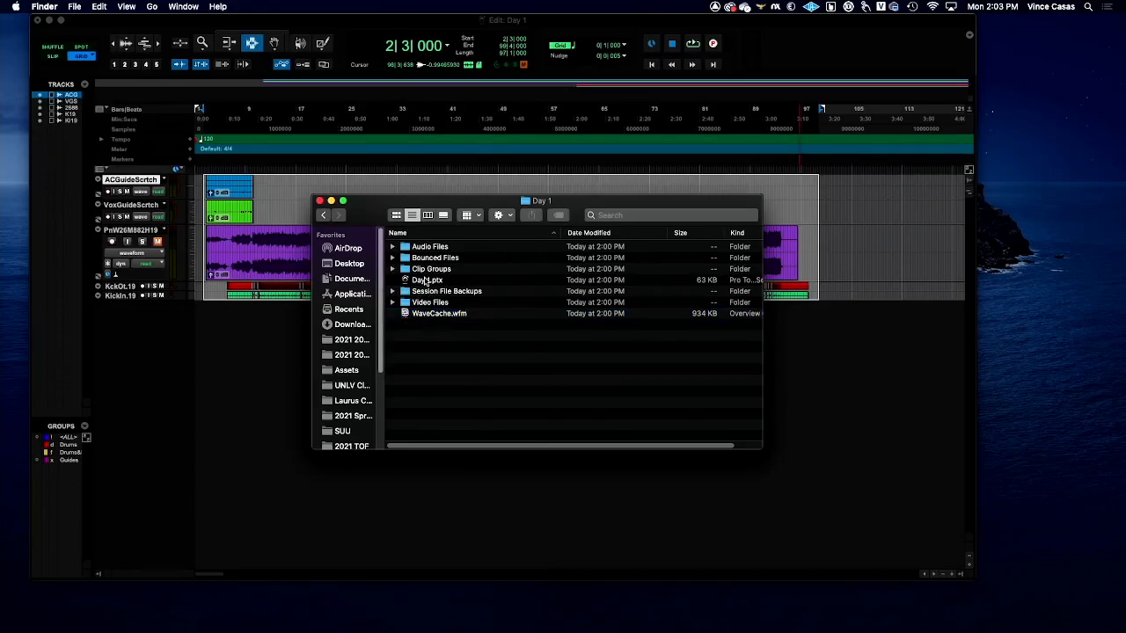
{"action": "left_click", "coordinate": [426, 281]}
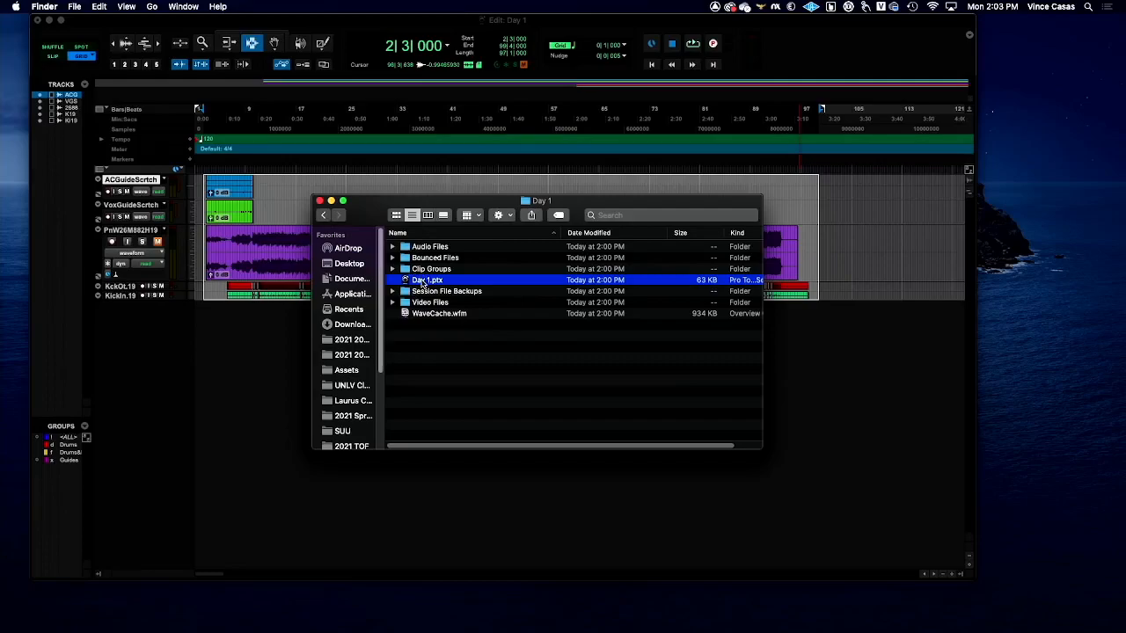
Step: Switch to Pro Tools and rename the purple clip on the PnW26M882H19 track, together with its disk file, as Wow
{"action": "left_click_drag", "start_coordinate": [373, 213], "coordinate": [409, 144]}
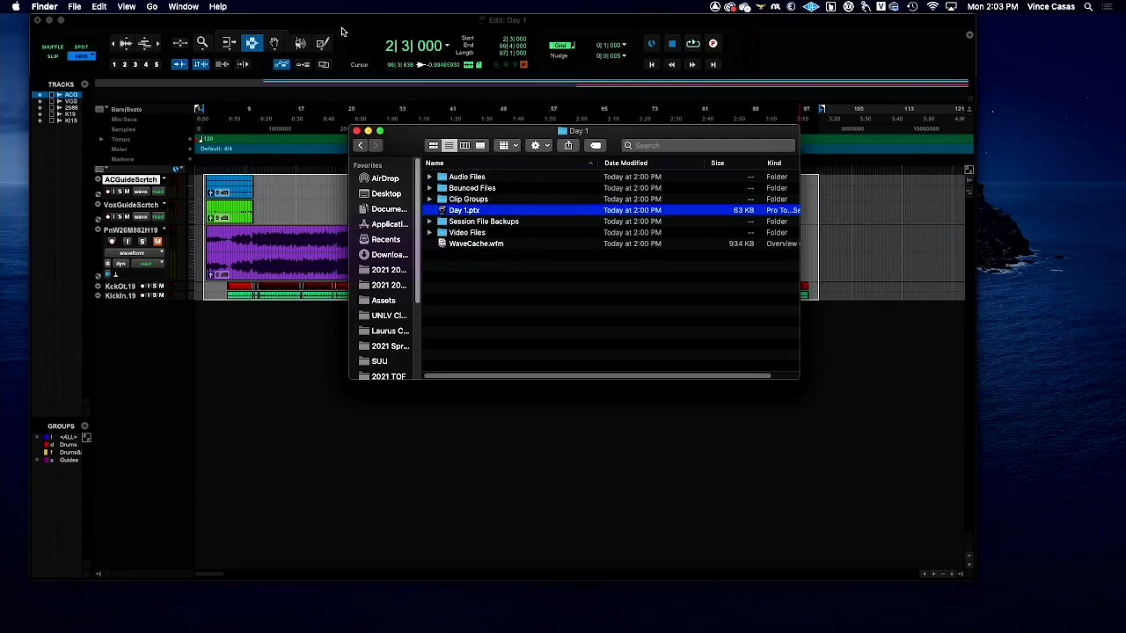
{"action": "left_click", "coordinate": [343, 32]}
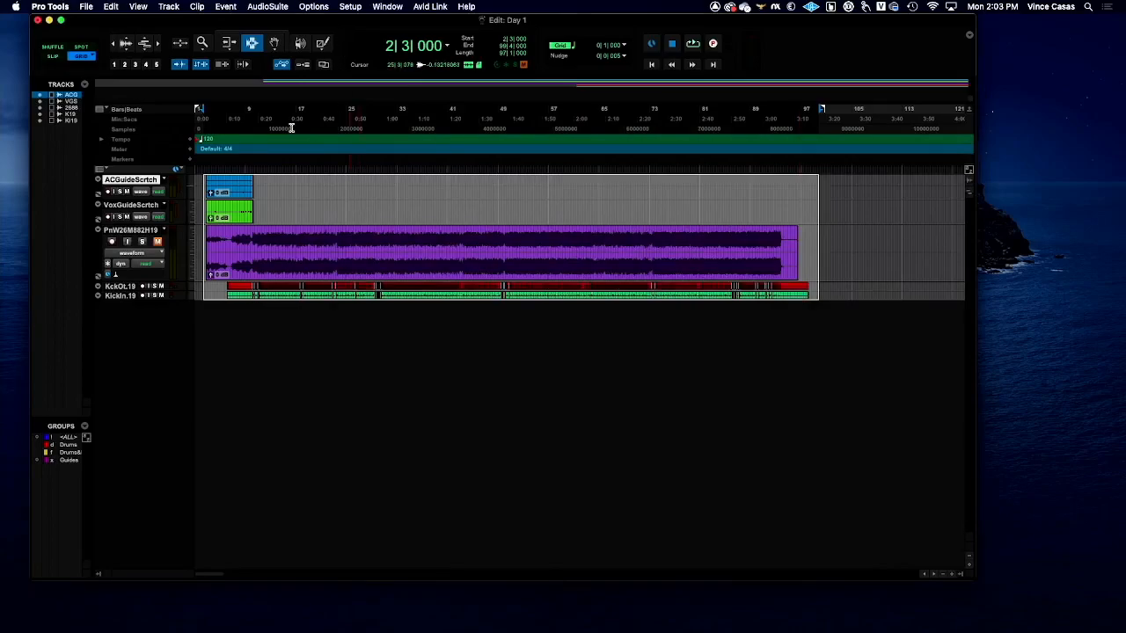
{"action": "left_click", "coordinate": [273, 44]}
{"action": "left_click", "coordinate": [334, 192]}
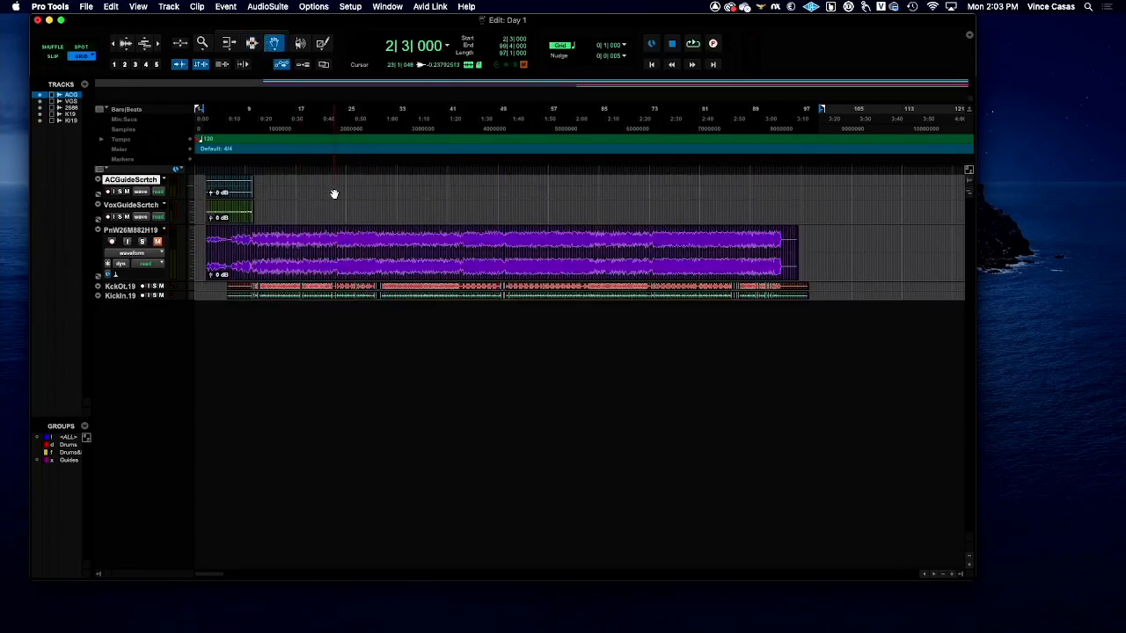
{"action": "left_click", "coordinate": [331, 257]}
{"action": "key", "text": "super+="}
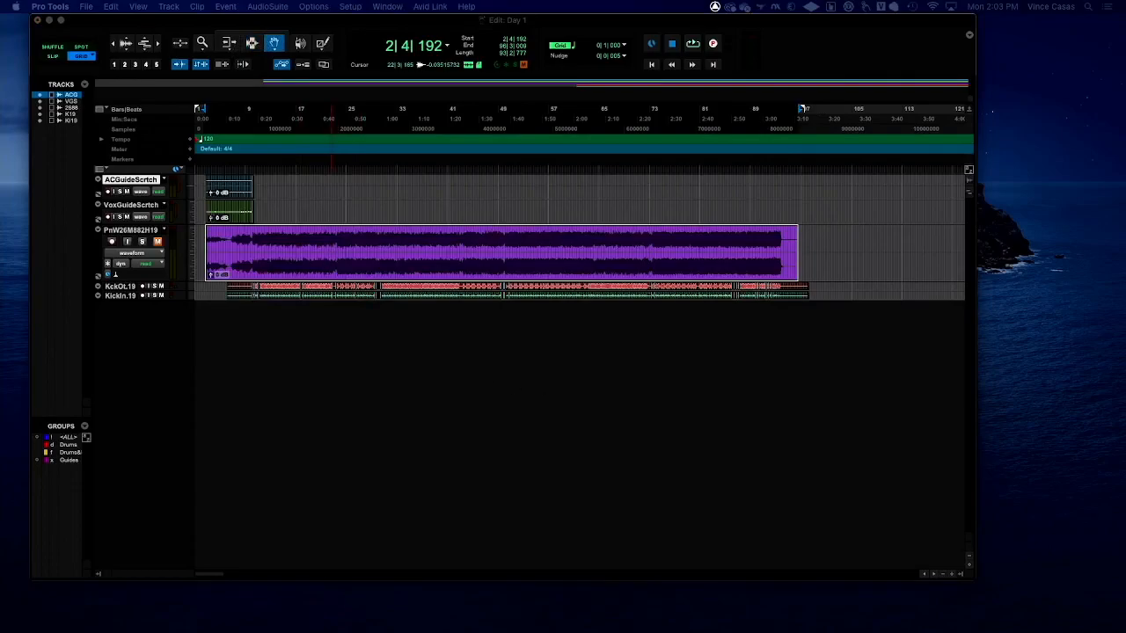
{"action": "left_click_drag", "start_coordinate": [545, 632], "coordinate": [501, 283]}
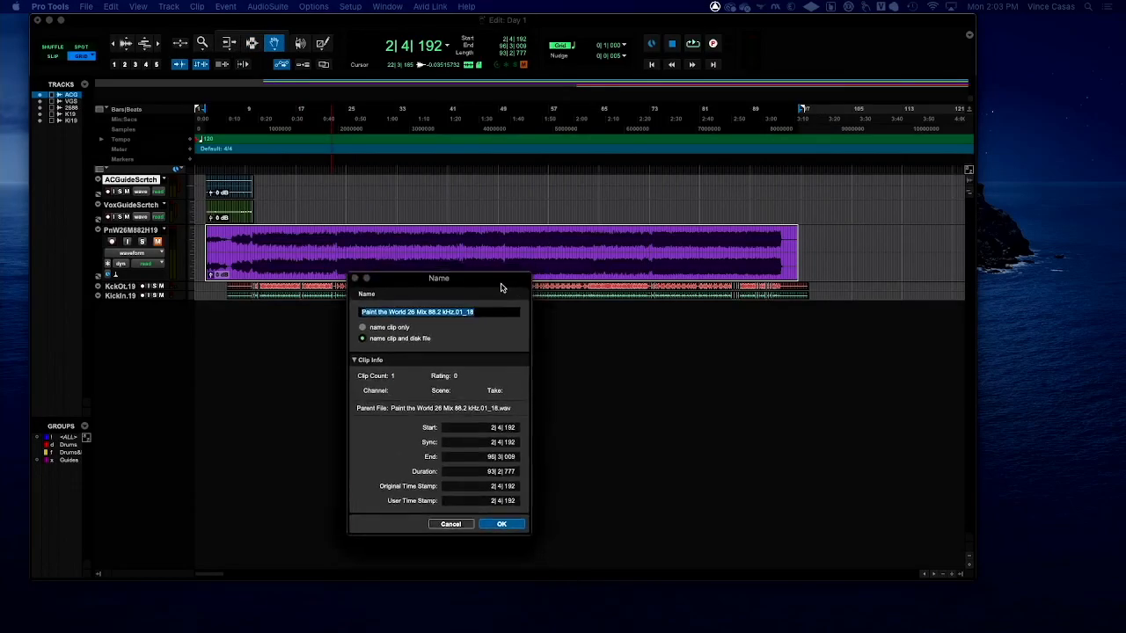
{"action": "left_click", "coordinate": [475, 313]}
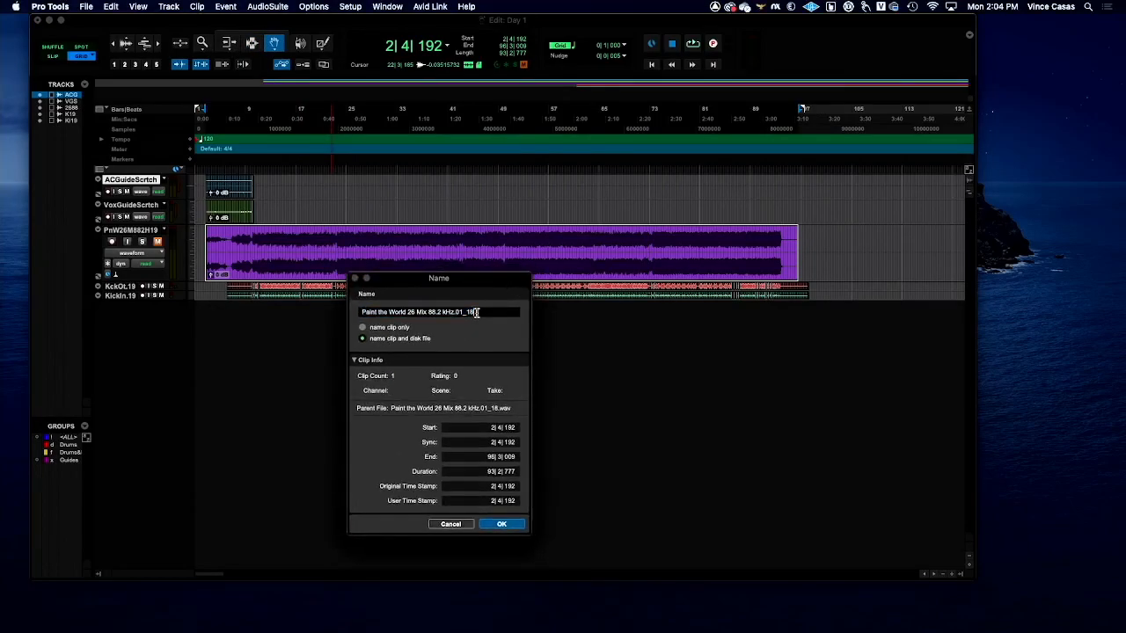
{"action": "triple_click", "coordinate": [476, 313]}
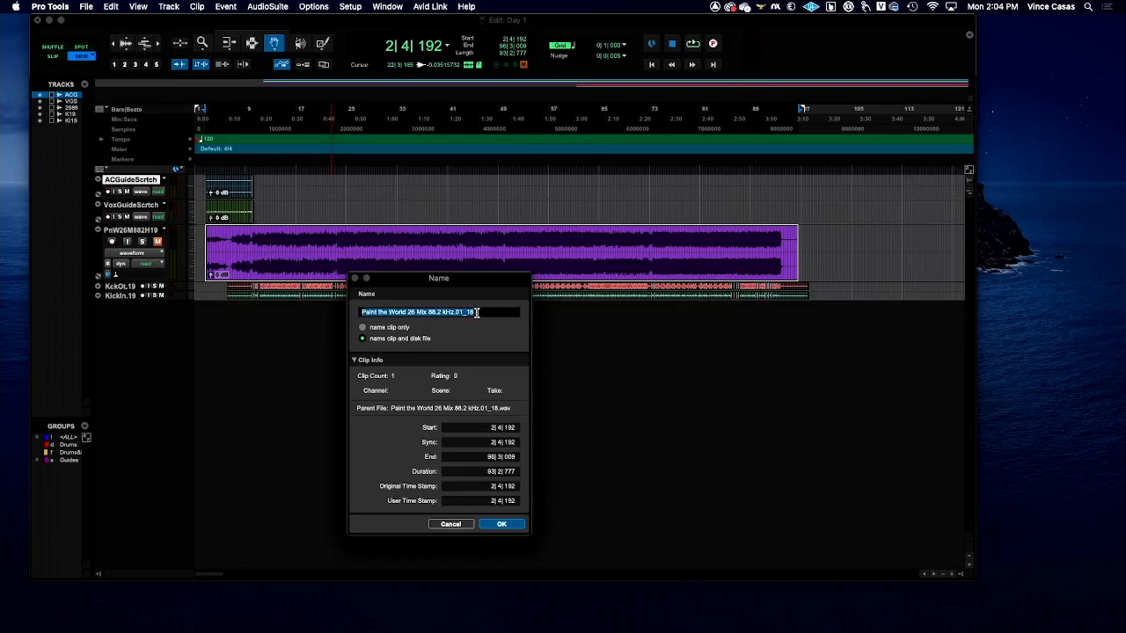
{"action": "type", "text": "Wow"}
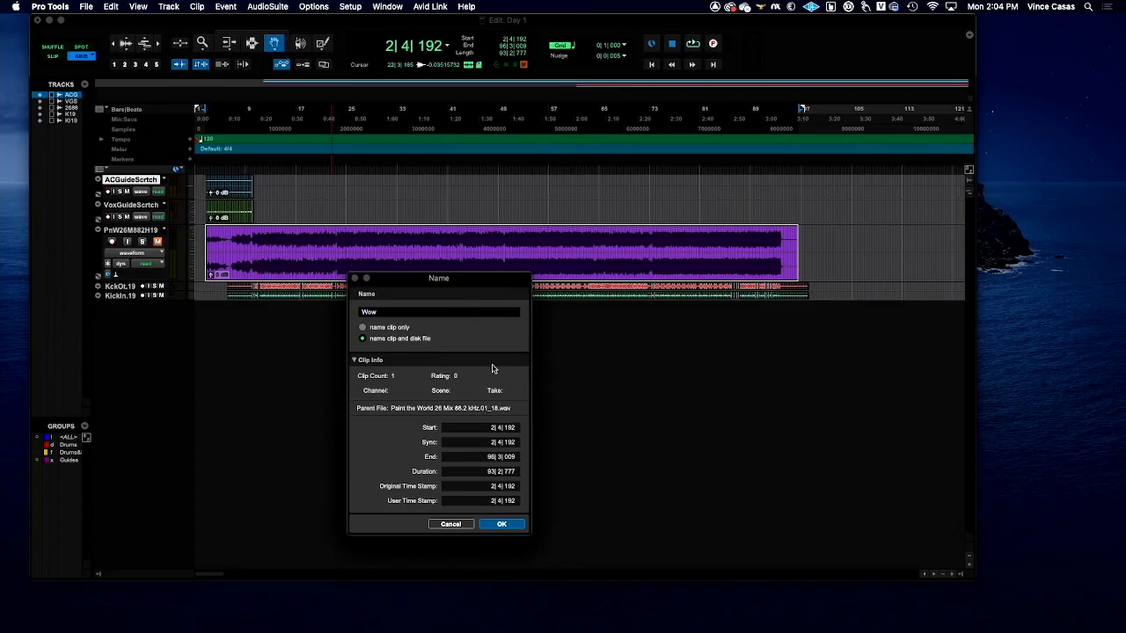
{"action": "left_click", "coordinate": [512, 526]}
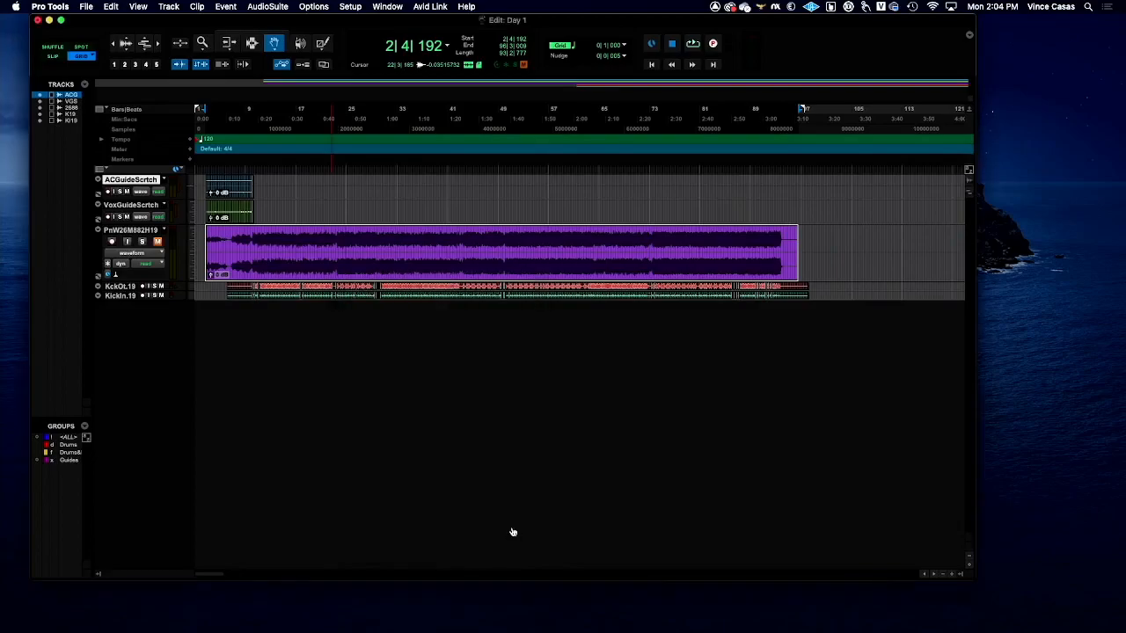
Step: Switch to Finder and check the Day 1 session's Audio Files folder for the renamed disk file, leaving the folder collapsed
{"action": "key", "text": "super+Tab"}
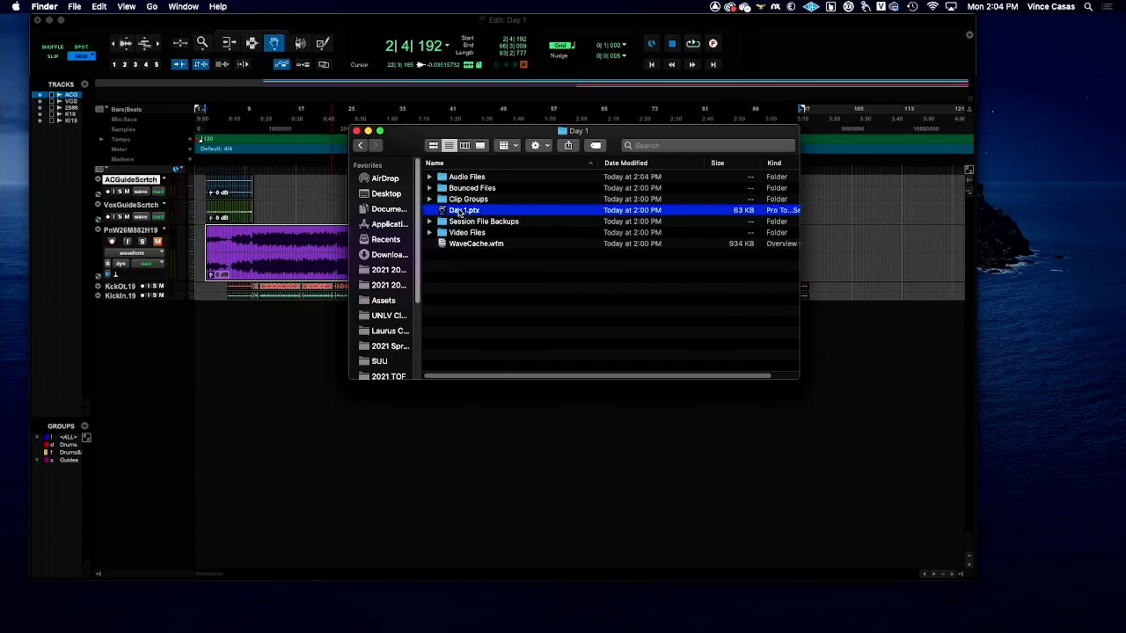
{"action": "left_click", "coordinate": [429, 178]}
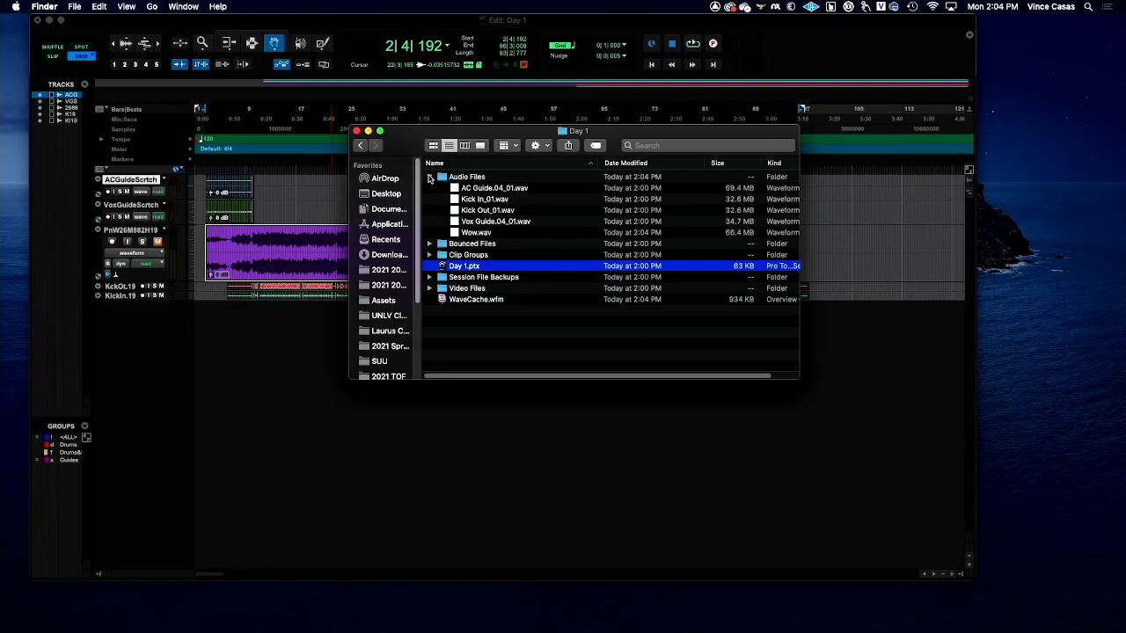
{"action": "left_click", "coordinate": [430, 178]}
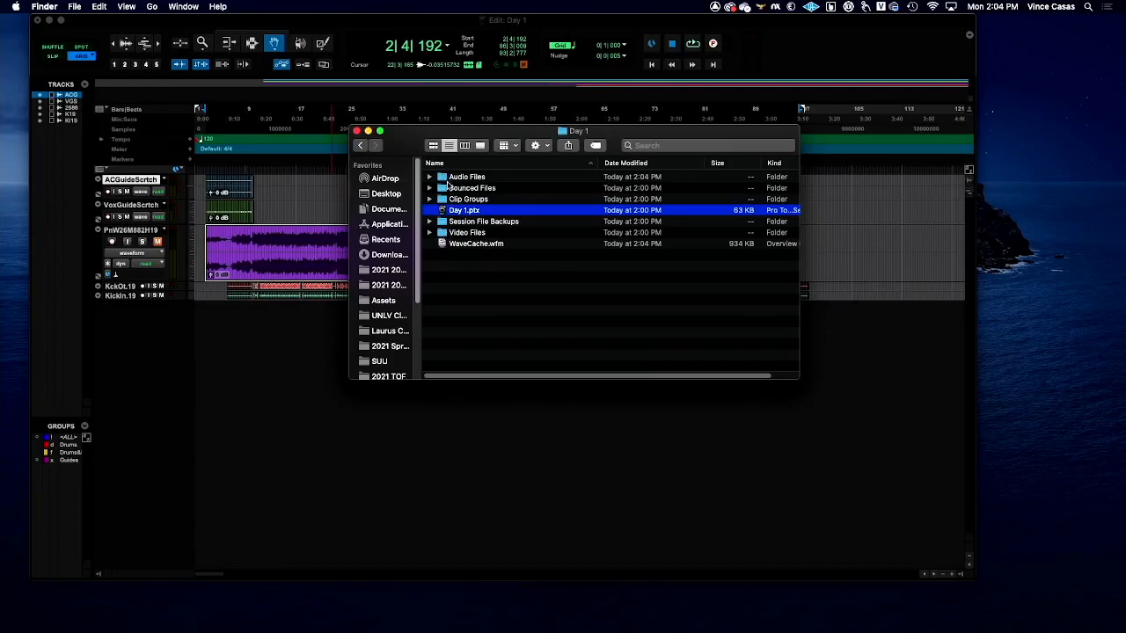
Step: Go up to the AUD110 folder to view Day 1, and open Day 1 and its Audio Files folder
{"action": "left_click", "coordinate": [360, 146]}
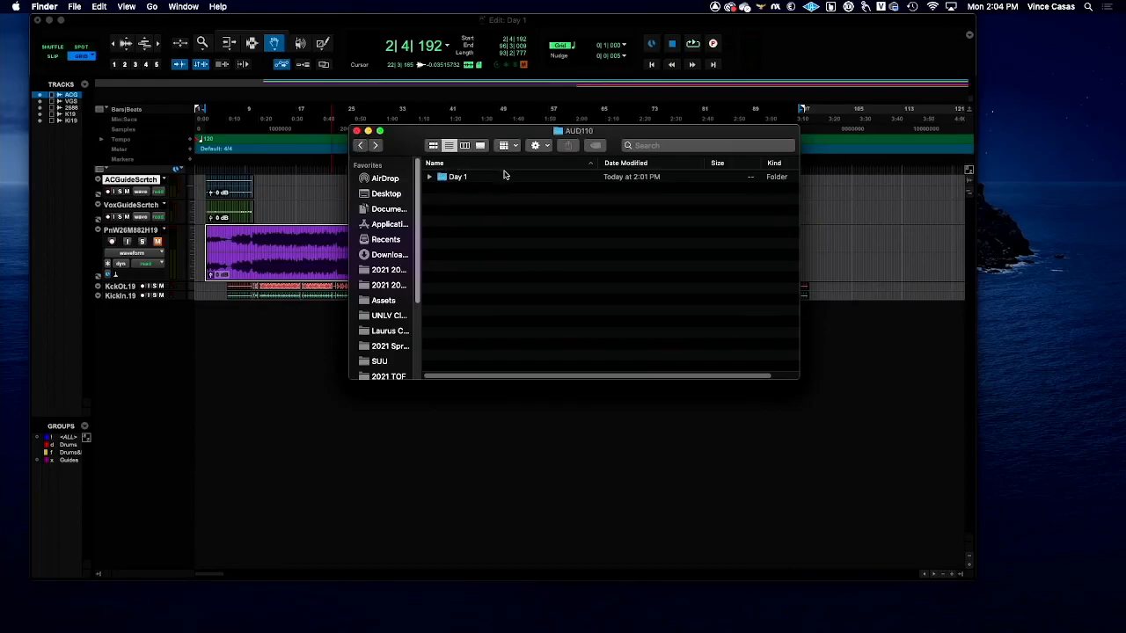
{"action": "left_click", "coordinate": [510, 177]}
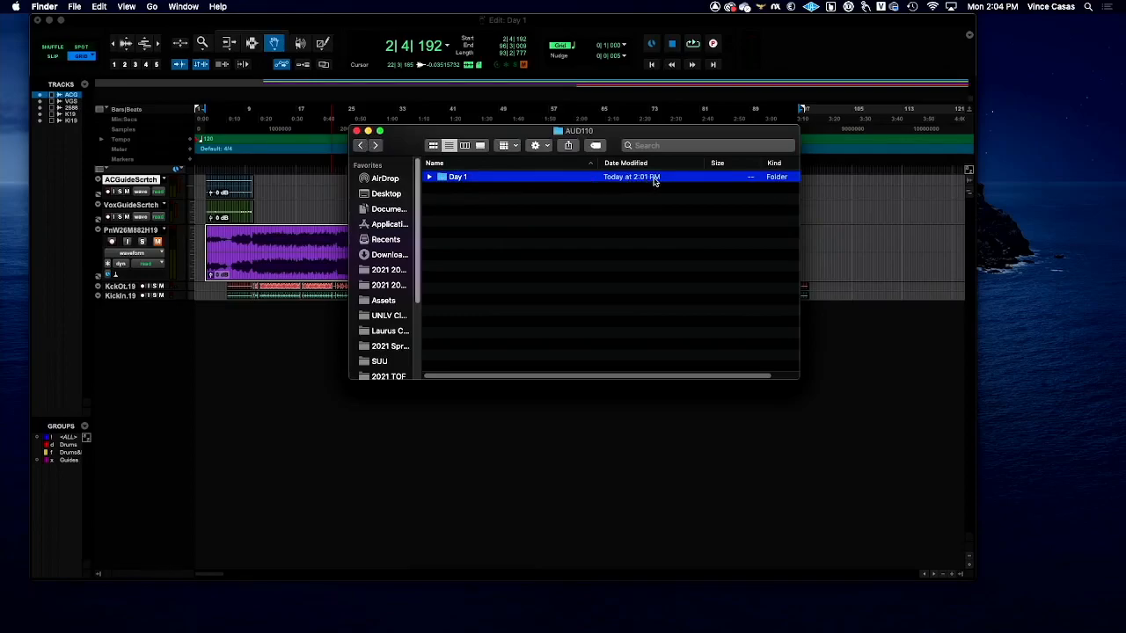
{"action": "double_click", "coordinate": [543, 177]}
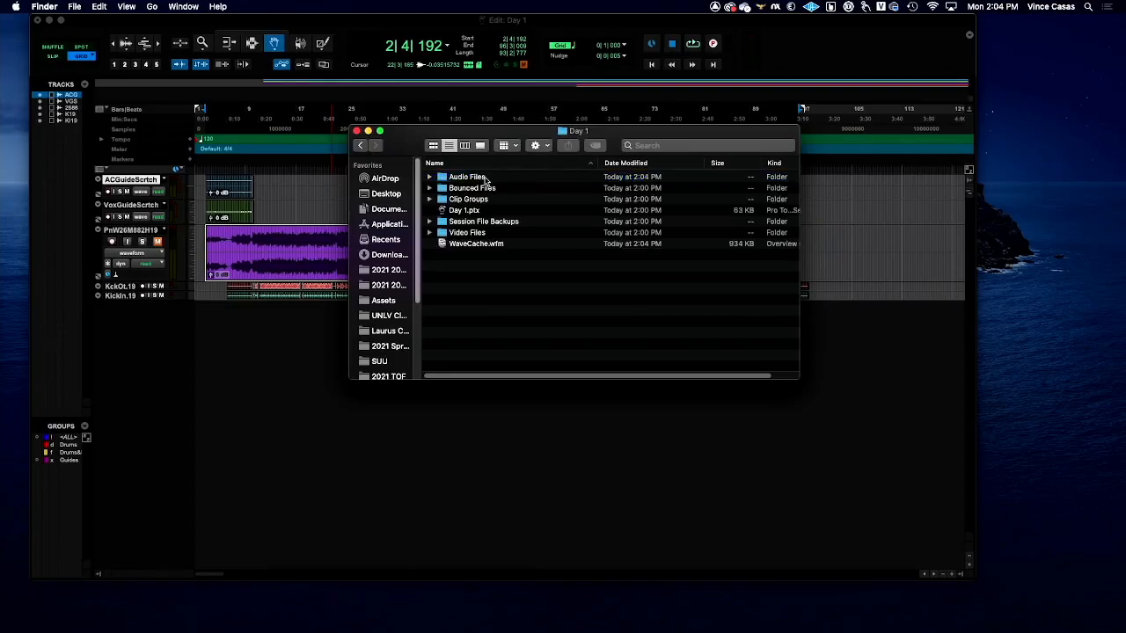
{"action": "double_click", "coordinate": [489, 177]}
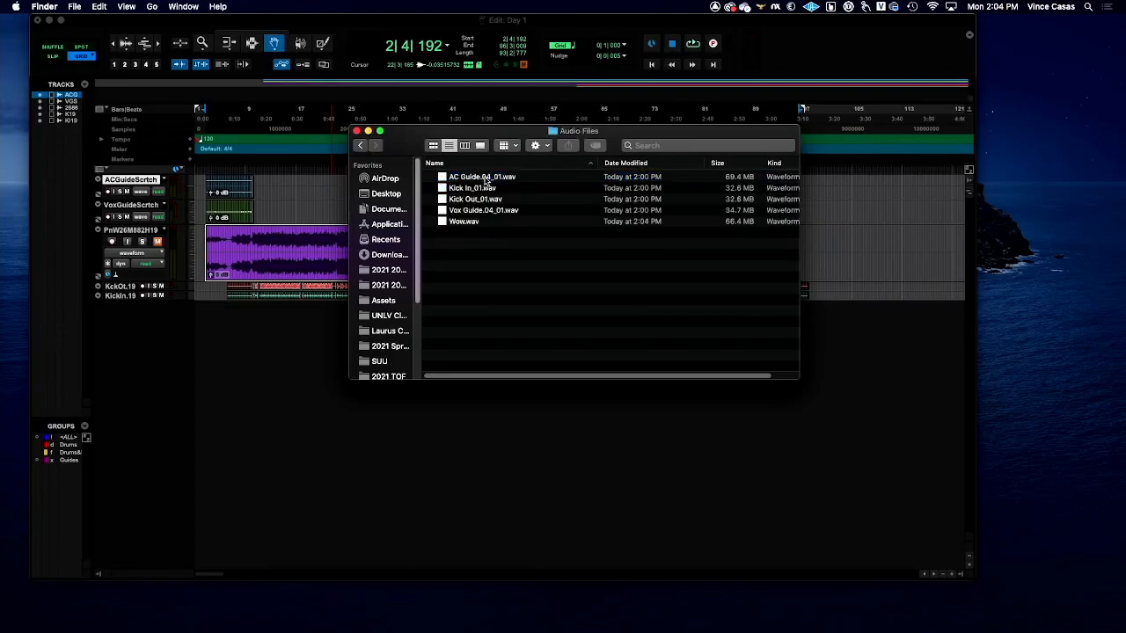
Step: Return to the Day 1 folder, examine the Audio Files folder's size in its Info window and close that window
{"action": "left_click", "coordinate": [360, 145]}
{"action": "left_click", "coordinate": [505, 178]}
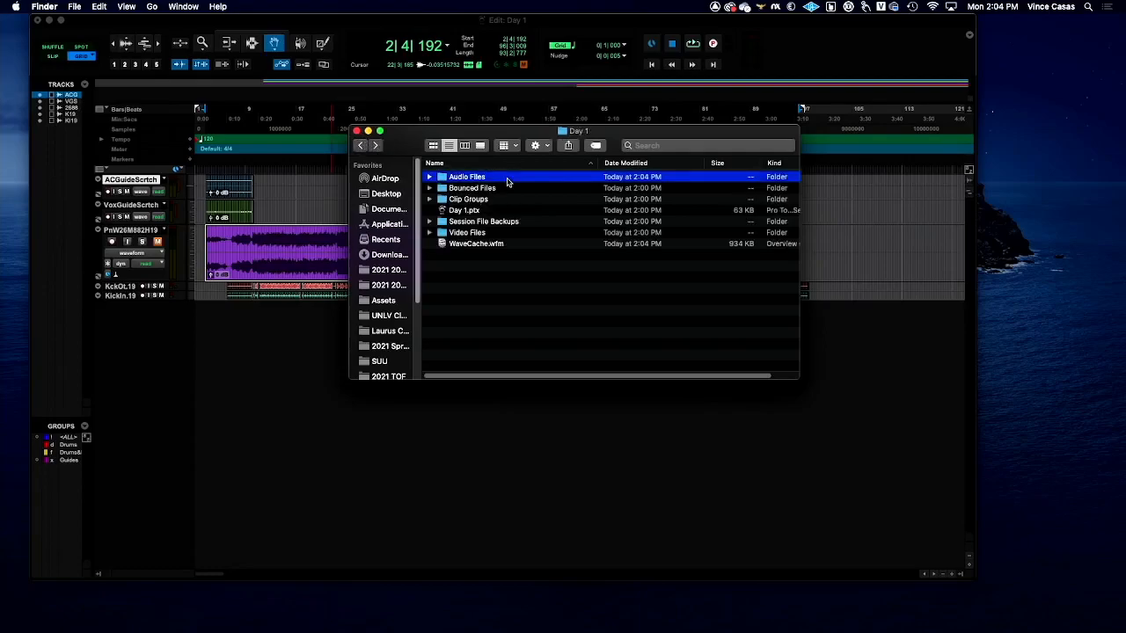
{"action": "key", "text": "super+i"}
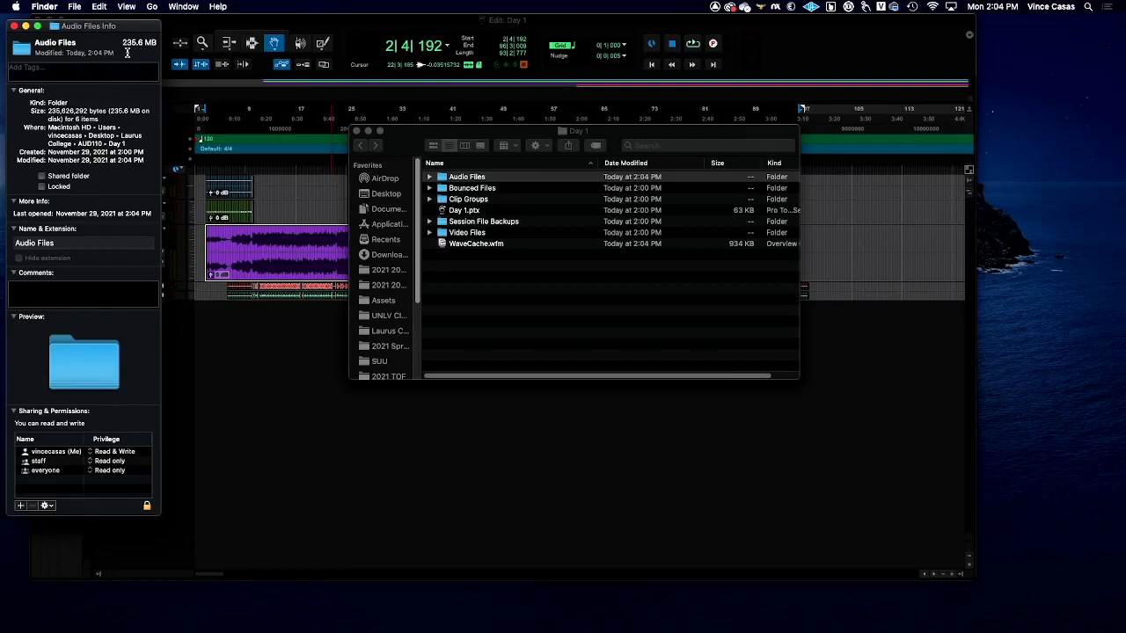
{"action": "left_click", "coordinate": [14, 26]}
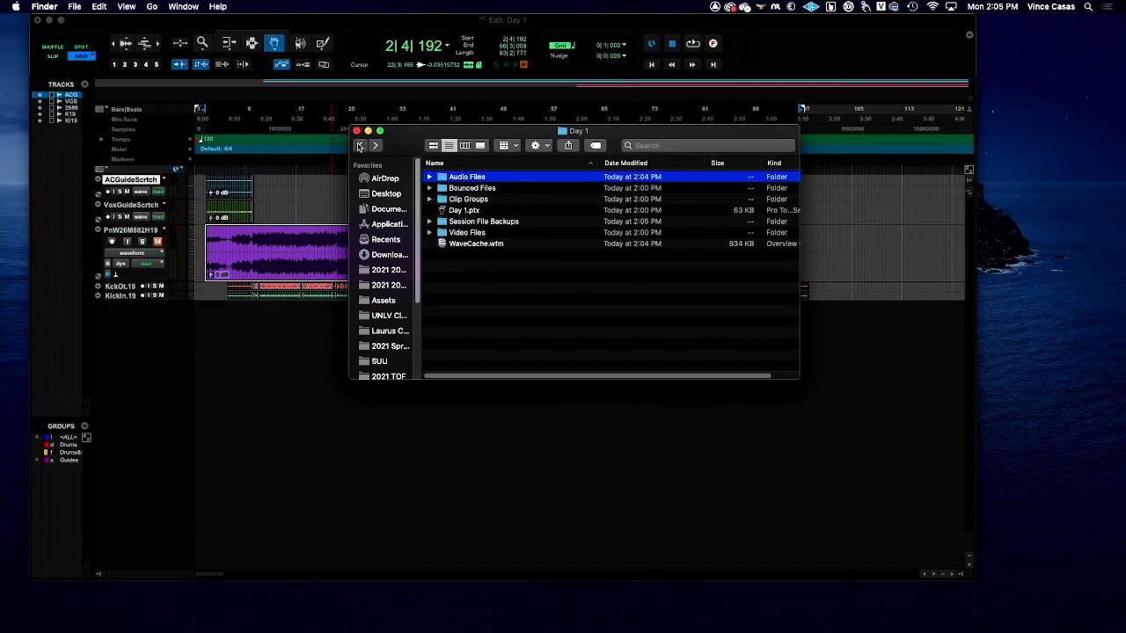
Step: View the AUD110 folder that contains Day 1 and switch back to the Pro Tools Edit window
{"action": "left_click", "coordinate": [360, 145]}
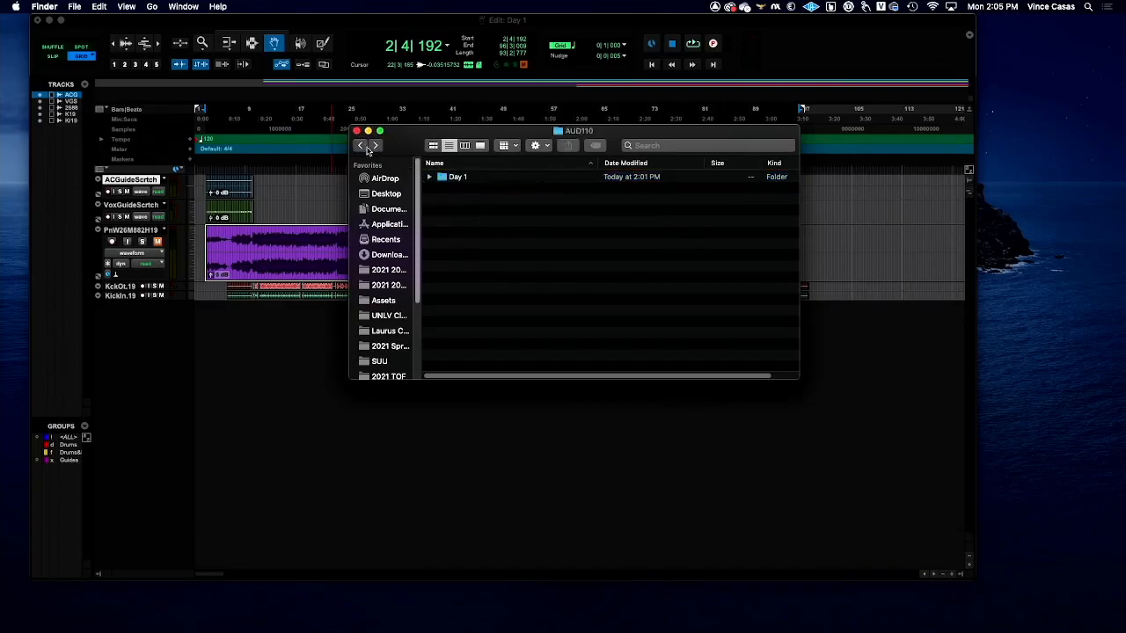
{"action": "left_click", "coordinate": [361, 145]}
{"action": "left_click", "coordinate": [377, 146]}
{"action": "left_click", "coordinate": [351, 34]}
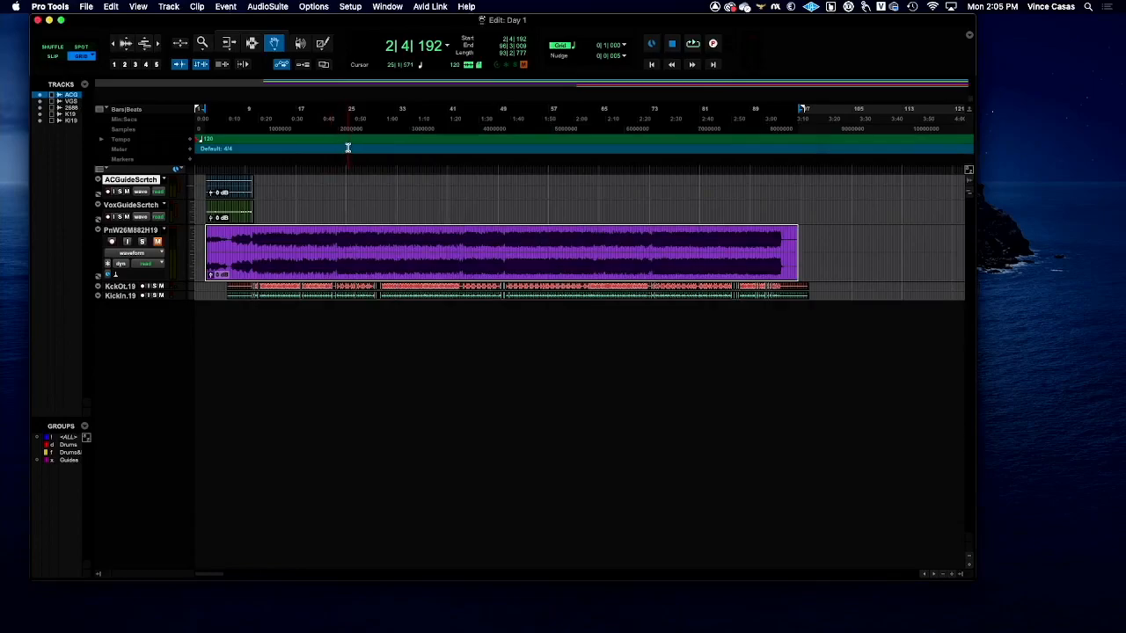
Step: Quit Pro Tools and, in Finder, open the Day 1 folder in AUD110 and list its Audio Files
{"action": "key", "text": "super+q"}
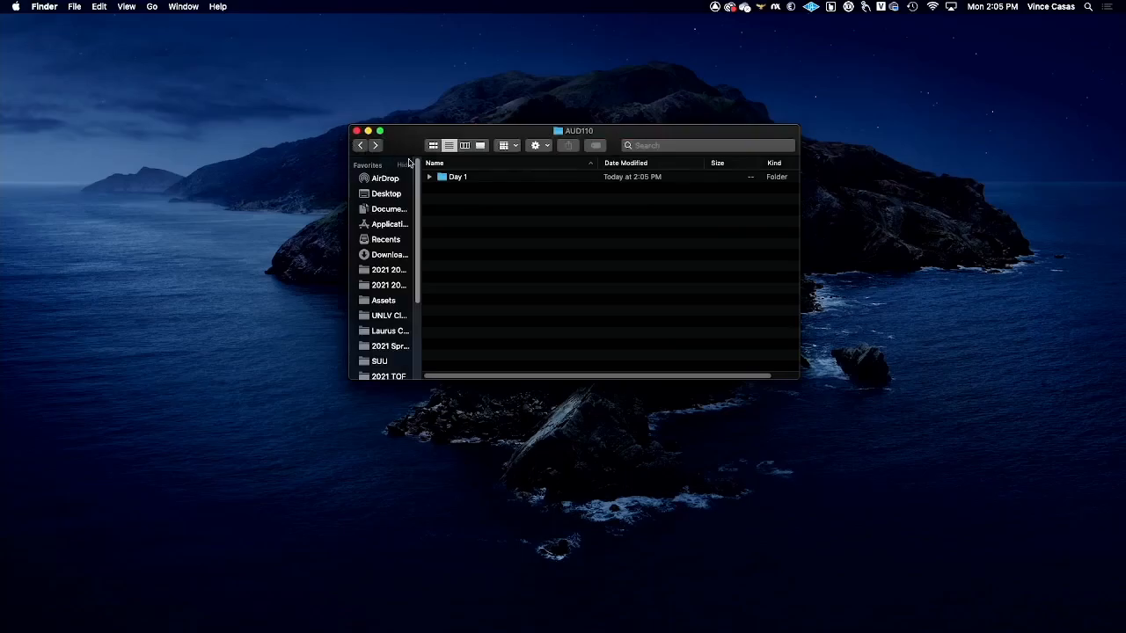
{"action": "left_click", "coordinate": [429, 177]}
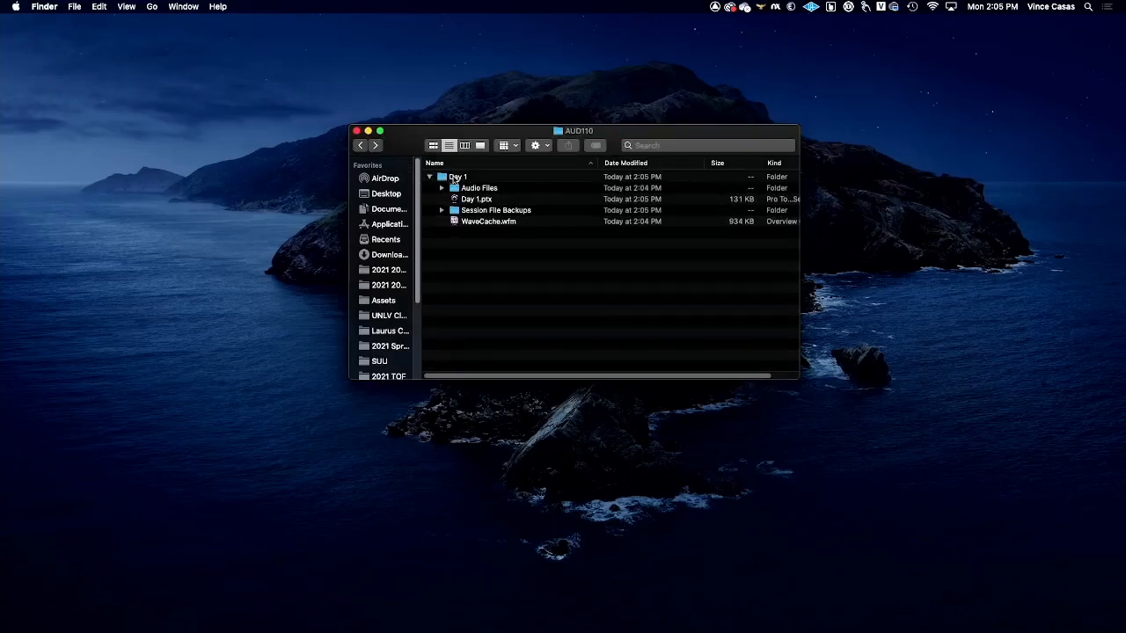
{"action": "double_click", "coordinate": [453, 178]}
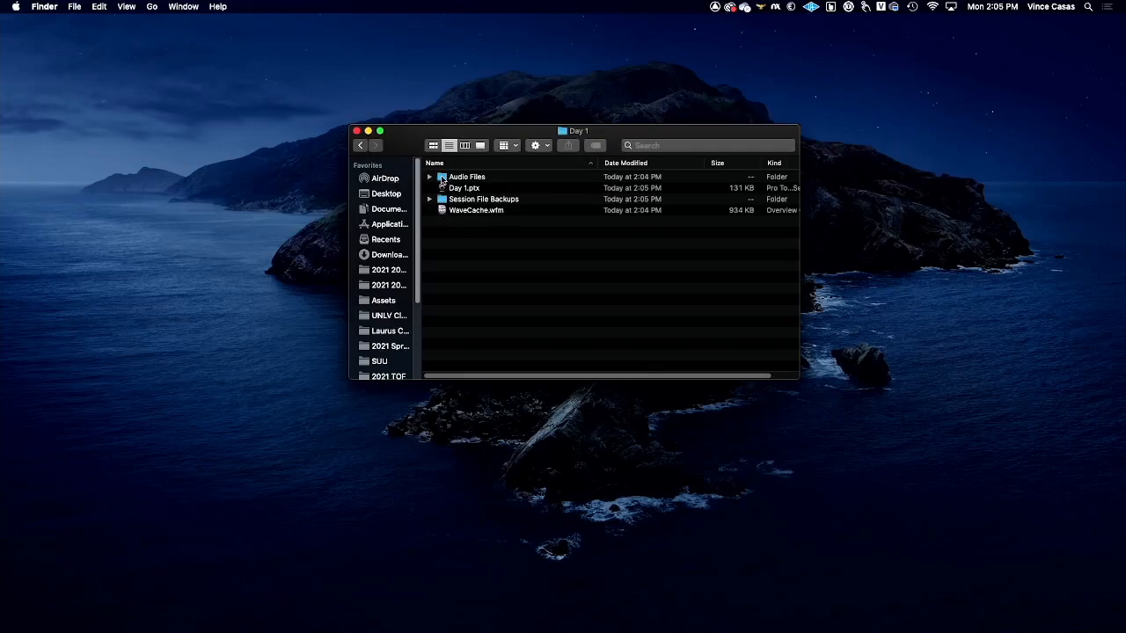
{"action": "left_click", "coordinate": [430, 178]}
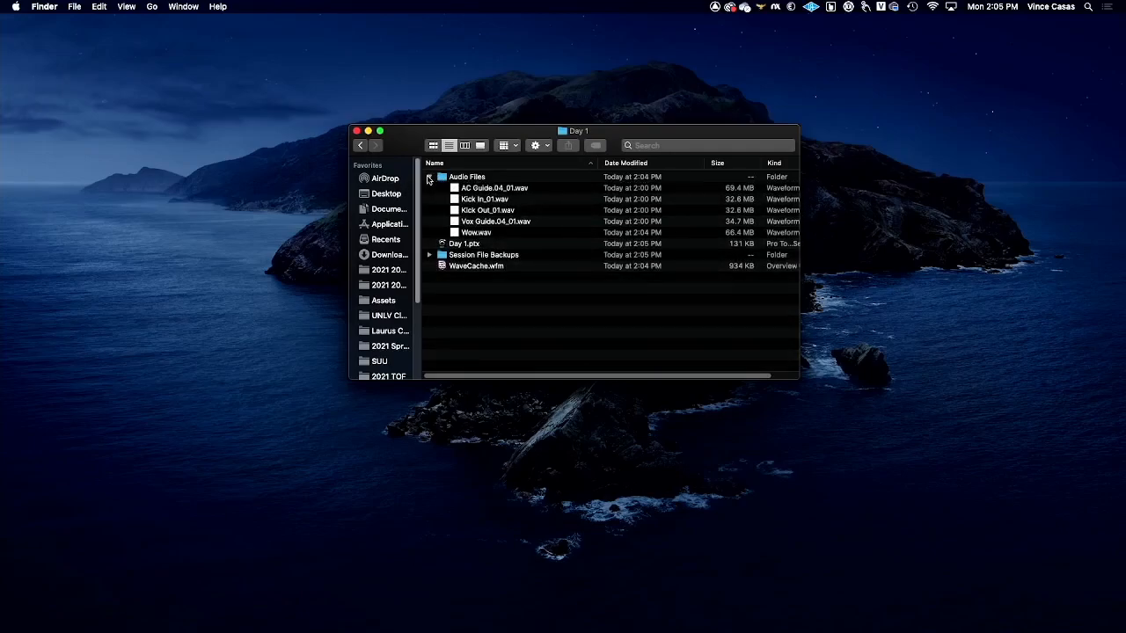
Step: Collapse Audio Files and examine the backup session in Session File Backups, leaving that folder collapsed
{"action": "left_click", "coordinate": [430, 178]}
{"action": "left_click", "coordinate": [429, 199]}
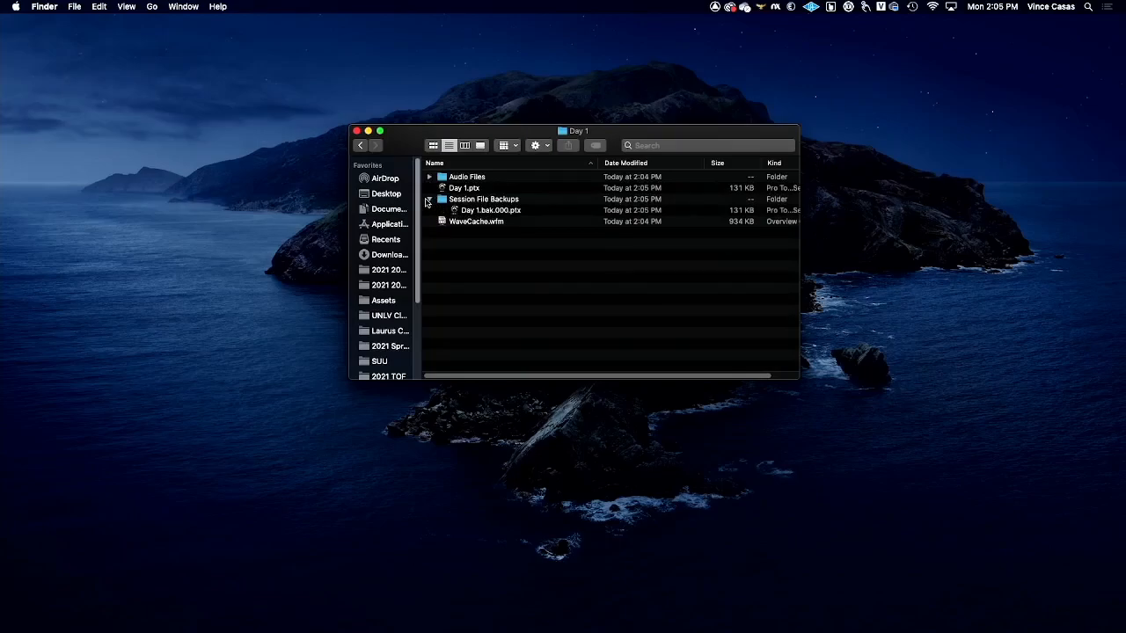
{"action": "left_click", "coordinate": [493, 214]}
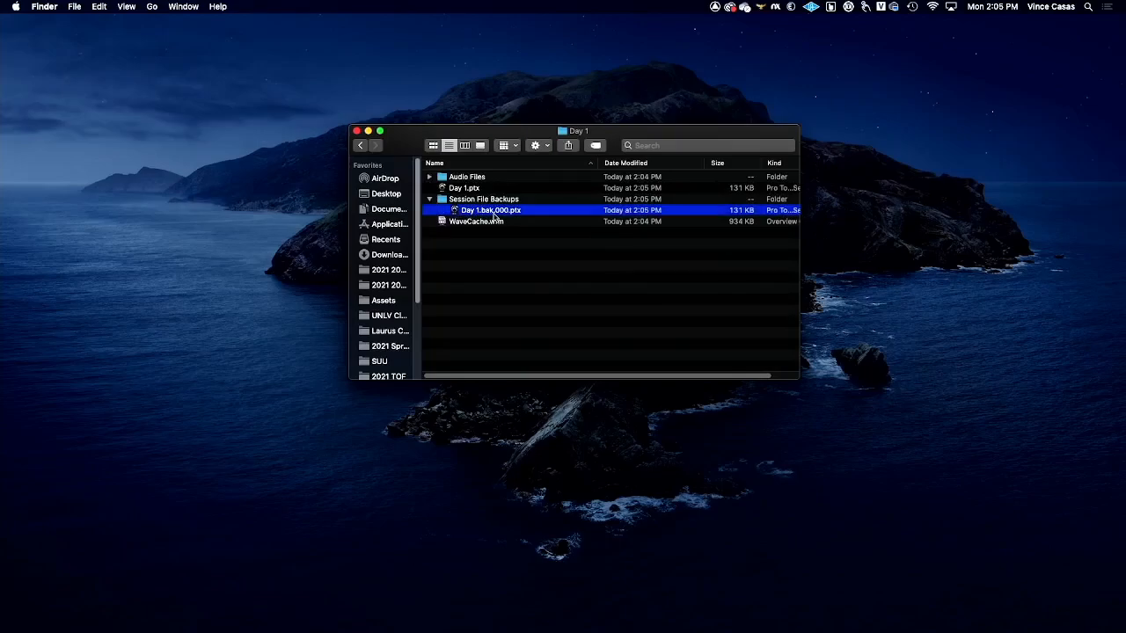
{"action": "left_click", "coordinate": [430, 200]}
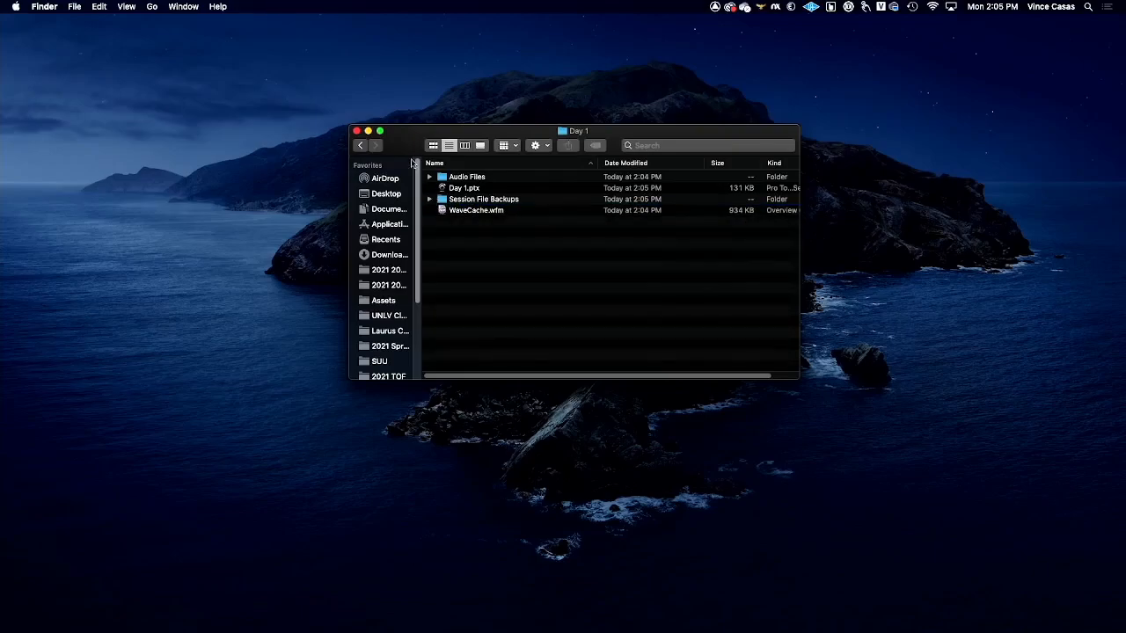
Step: Return to the AUD110 folder and view the contents of Day 1, leaving it selected and collapsed
{"action": "left_click", "coordinate": [358, 146]}
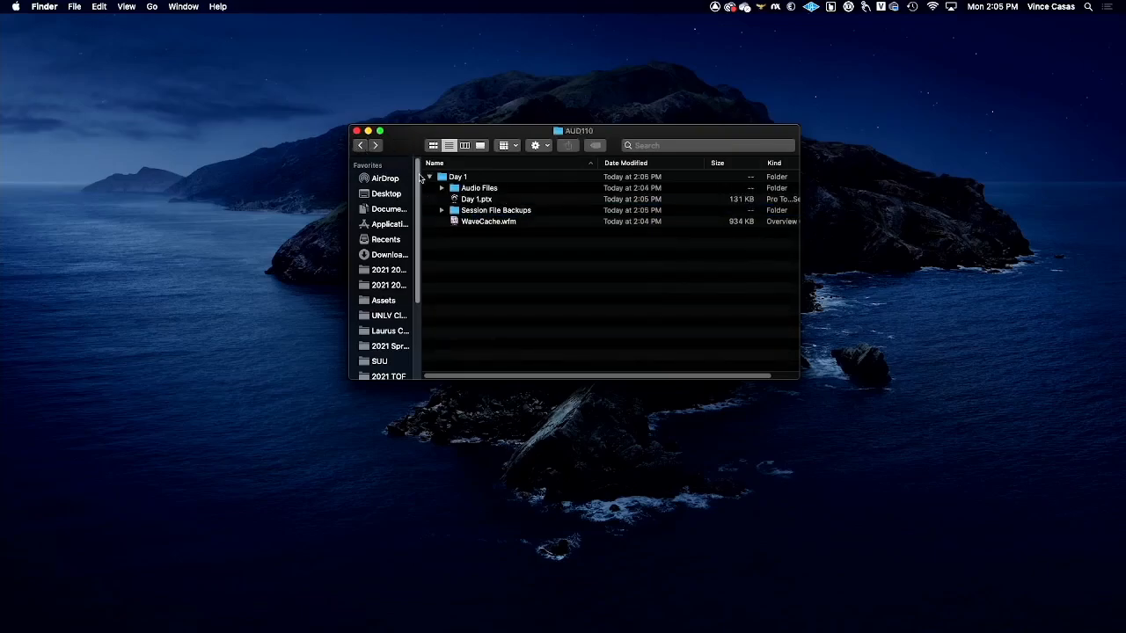
{"action": "left_click", "coordinate": [430, 177]}
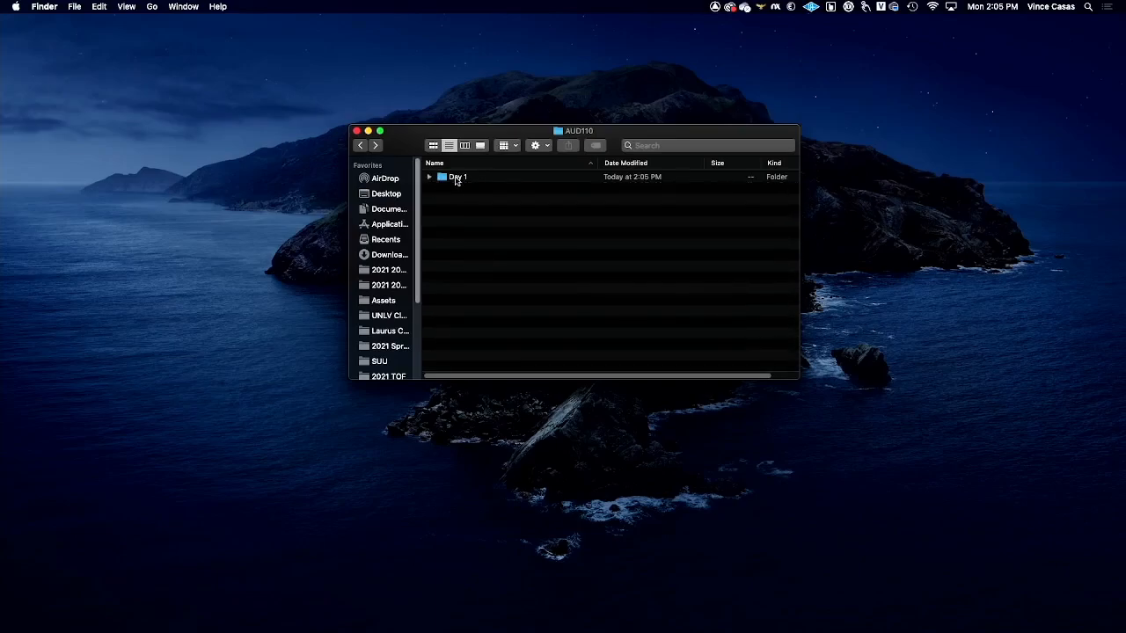
{"action": "left_click", "coordinate": [455, 181]}
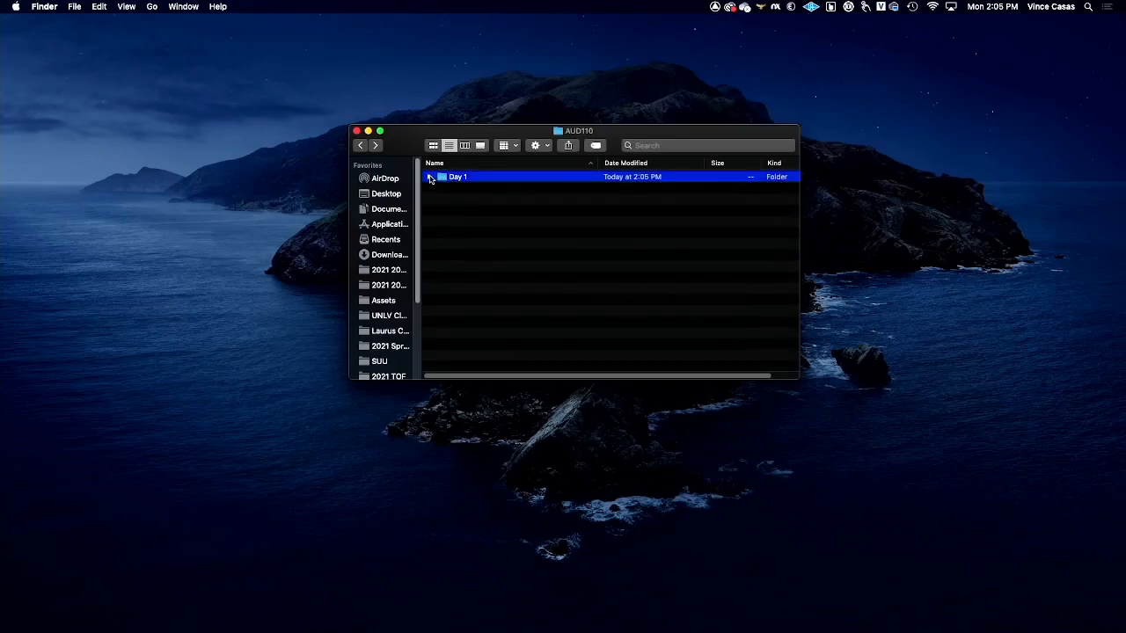
{"action": "left_click", "coordinate": [430, 177]}
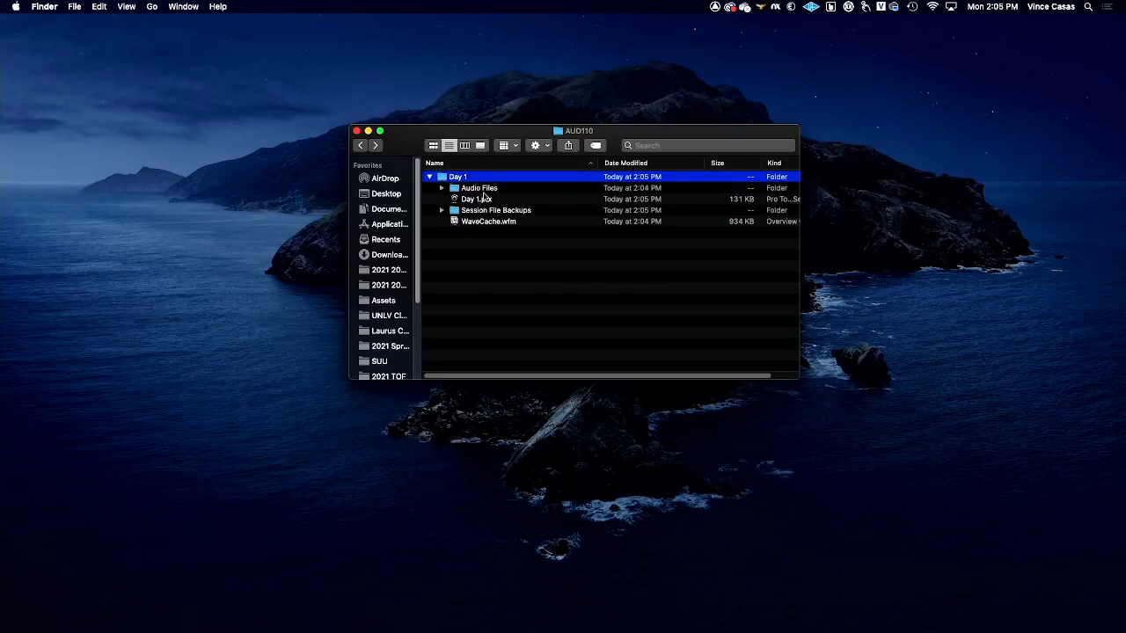
{"action": "left_click", "coordinate": [429, 177]}
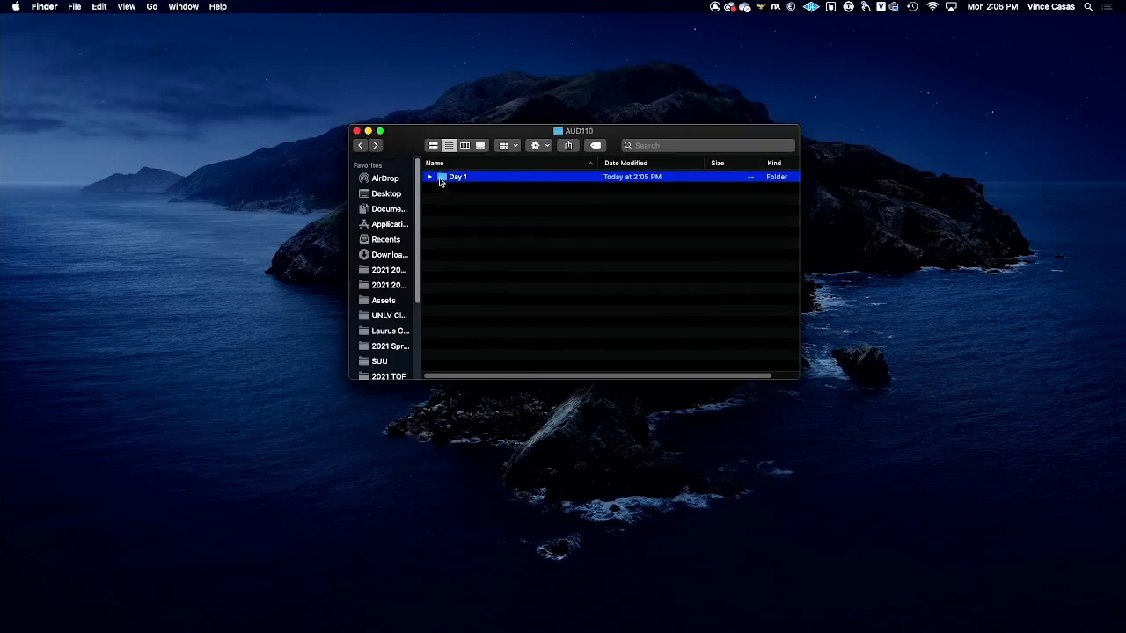
Step: Examine the total size of the Day 1 folder in its Info window and close that window
{"action": "key", "text": "super+i"}
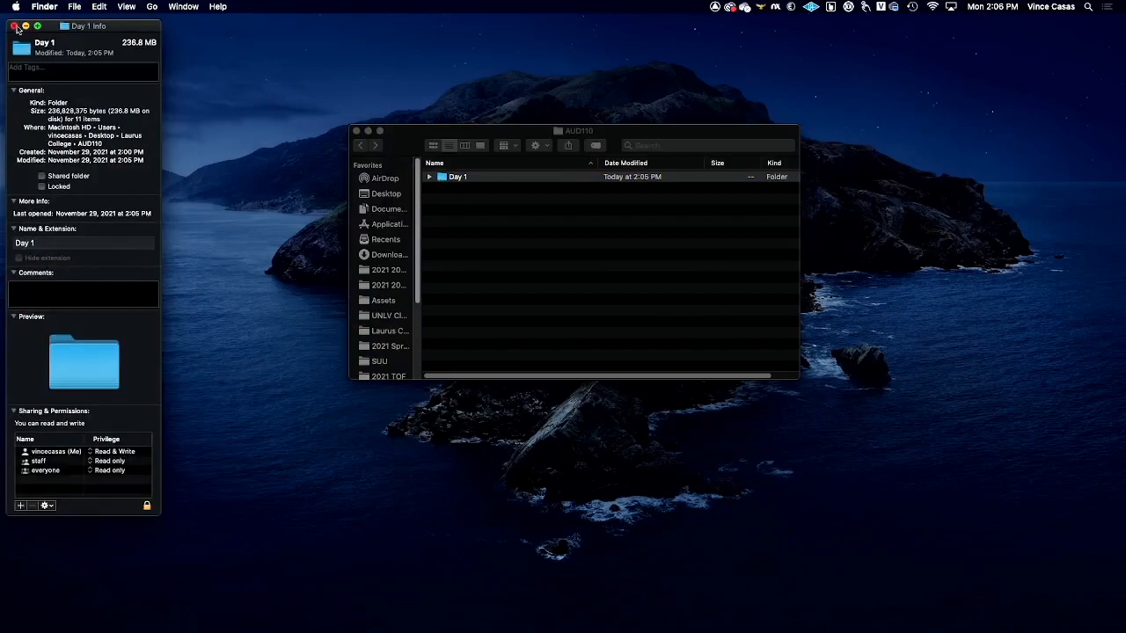
{"action": "left_click_drag", "start_coordinate": [101, 30], "coordinate": [211, 46]}
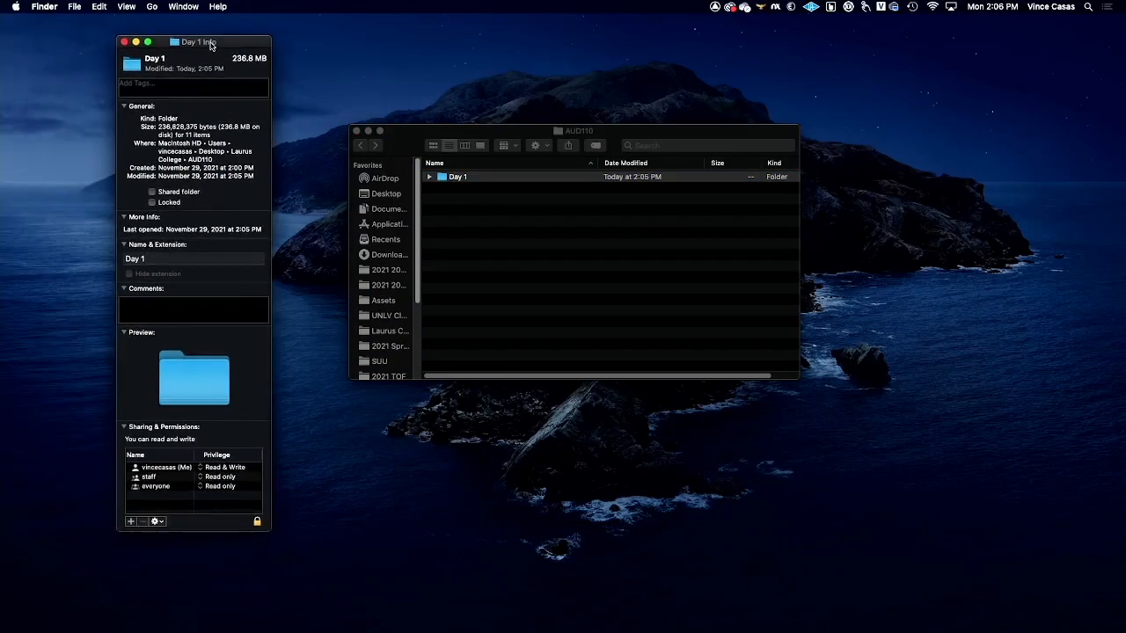
{"action": "left_click", "coordinate": [124, 42]}
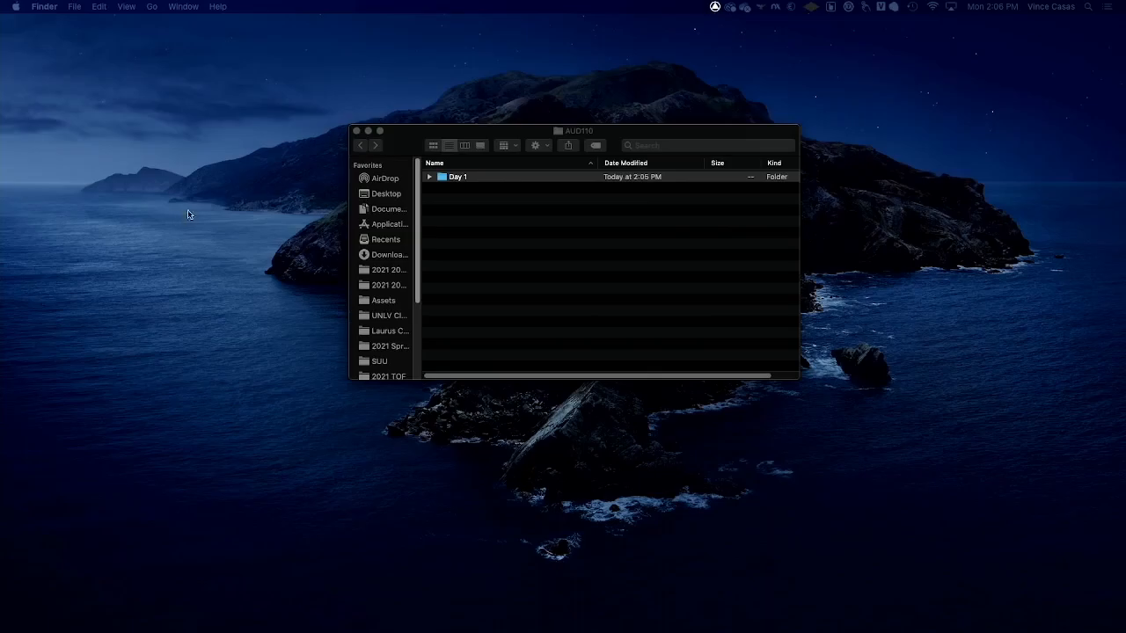
Step: Expand Day 1 and its Audio Files folder, and reopen the session from Day 1.ptx in Pro Tools
{"action": "left_click", "coordinate": [430, 177]}
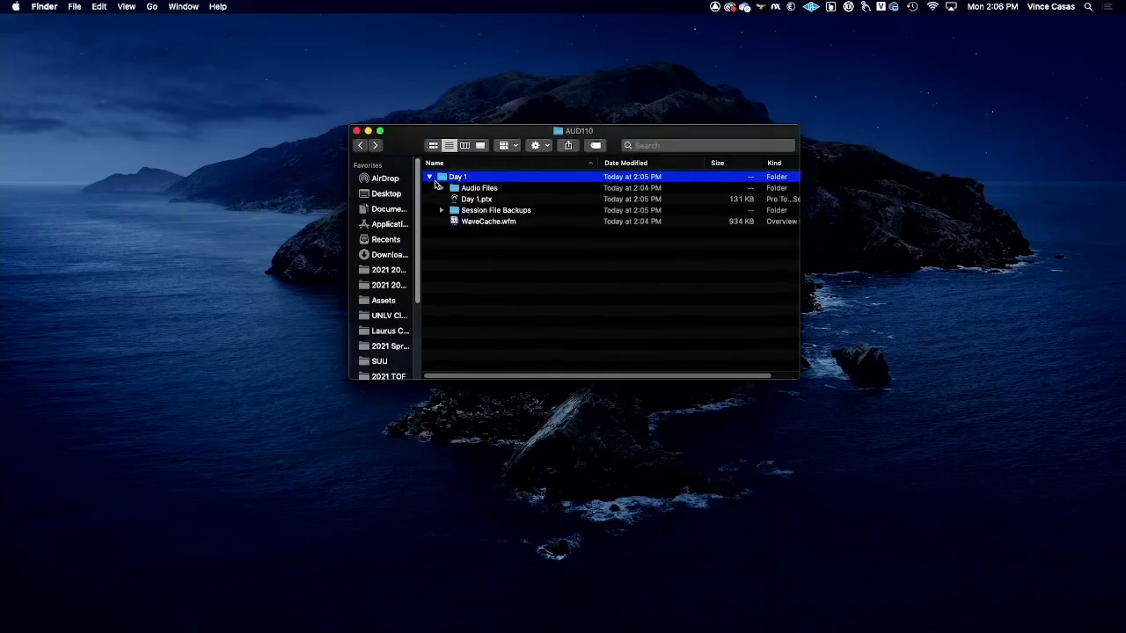
{"action": "left_click", "coordinate": [442, 189]}
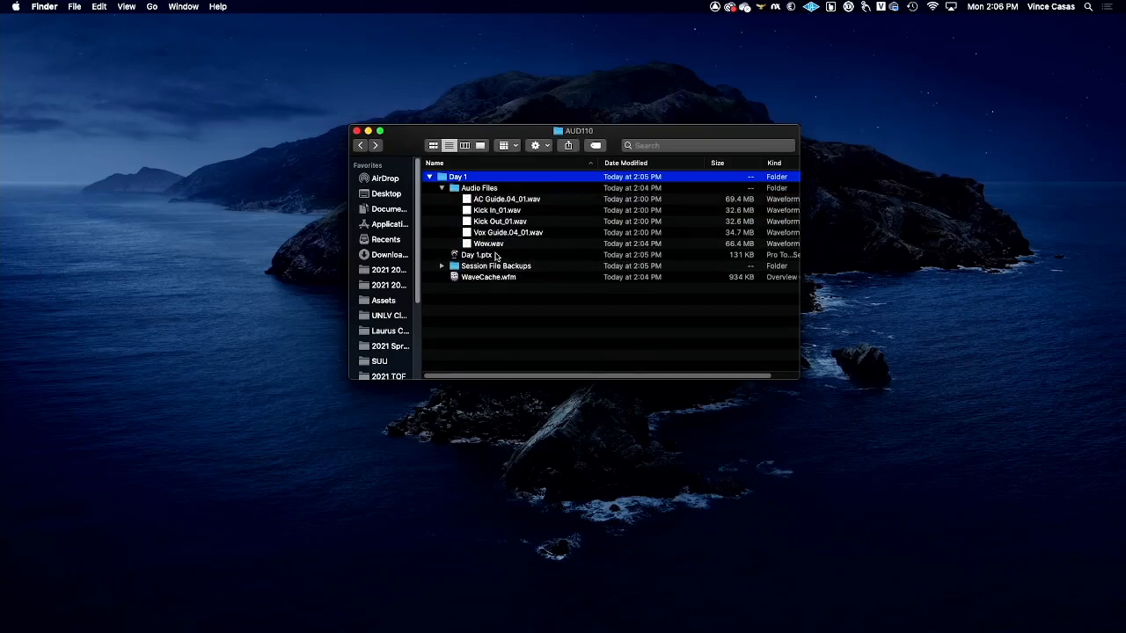
{"action": "double_click", "coordinate": [496, 256]}
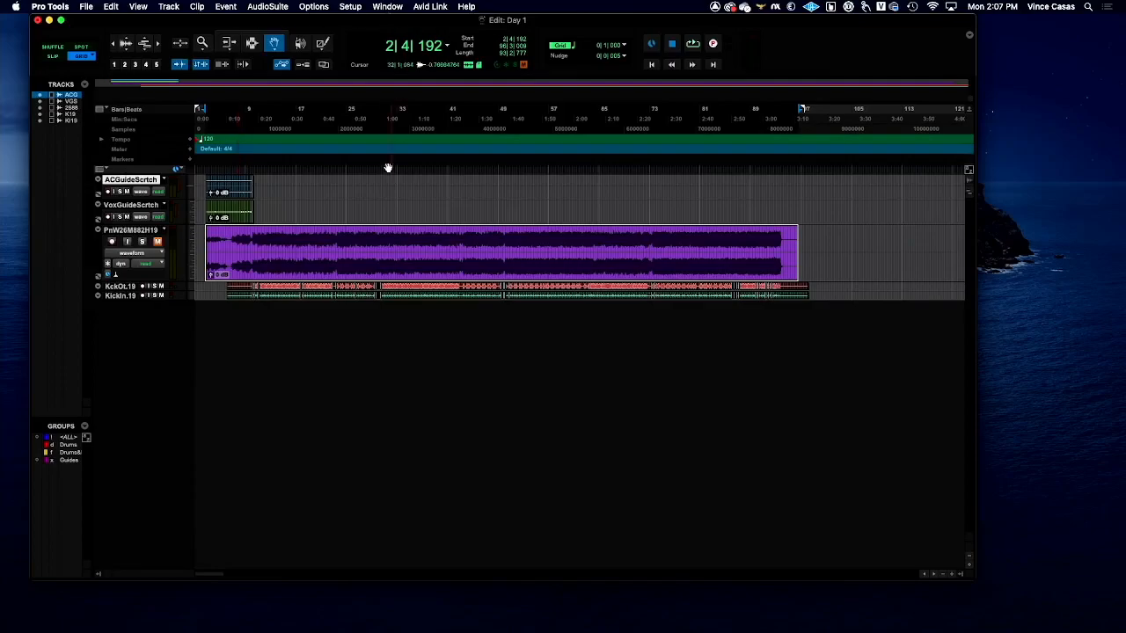
Step: Show the Mix window, move it up and enlarge it until the track names and comments are fully in view
{"action": "key", "text": "super+equal"}
{"action": "left_click_drag", "start_coordinate": [568, 409], "coordinate": [635, 24]}
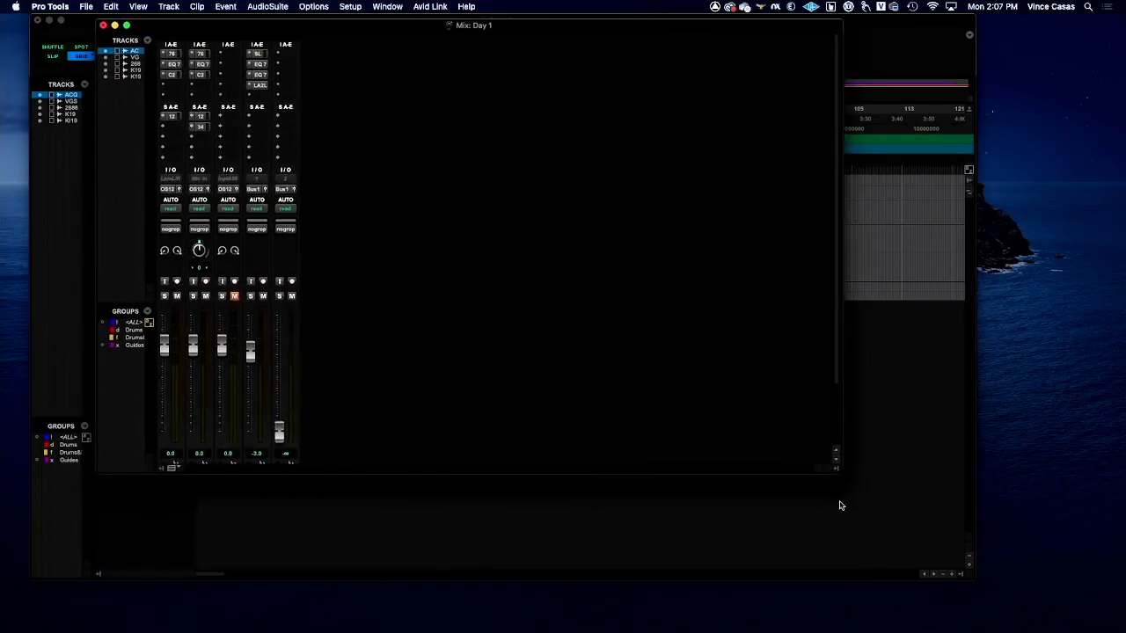
{"action": "left_click_drag", "start_coordinate": [837, 470], "coordinate": [858, 598]}
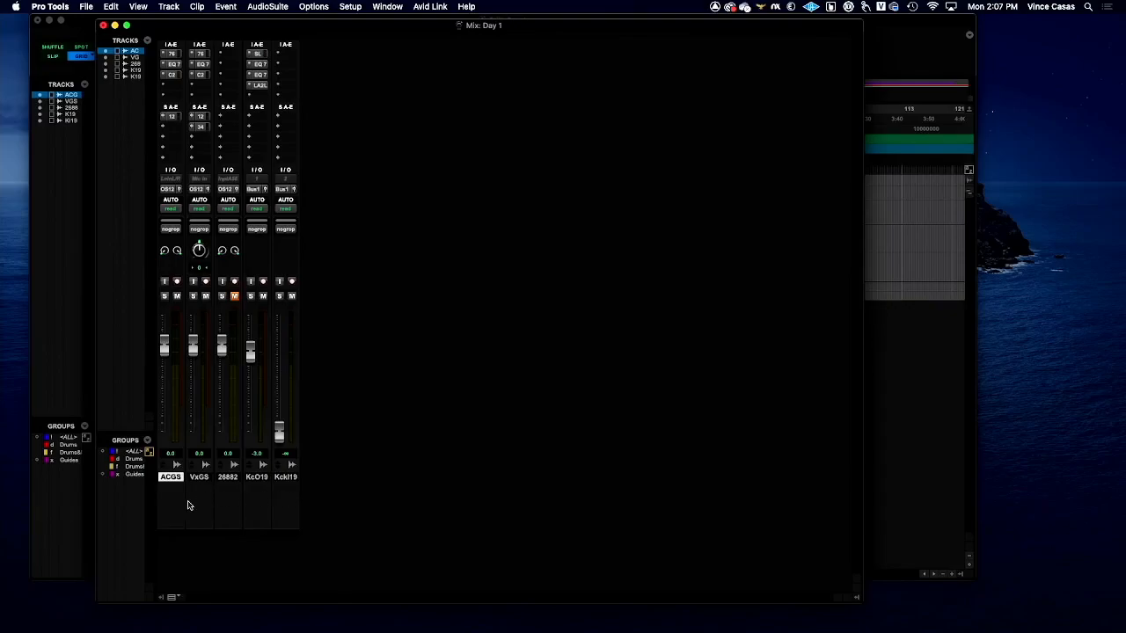
Step: Add the comment "Scratch Track Do Not Use" to the AC Guide Scratch track, leaving its name as it is
{"action": "double_click", "coordinate": [169, 477]}
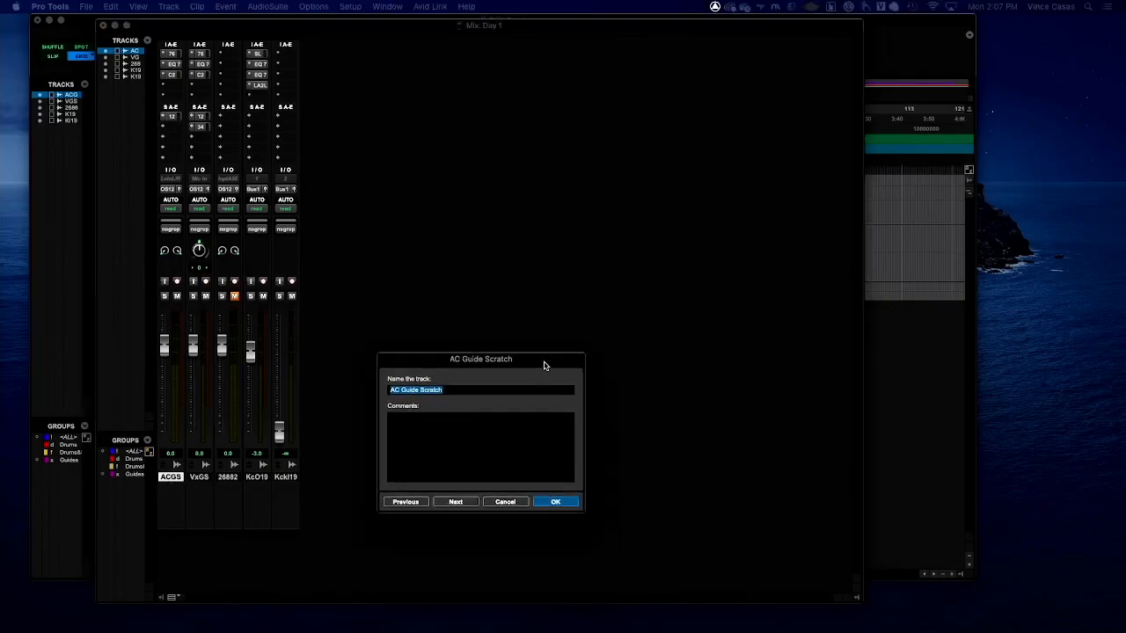
{"action": "left_click", "coordinate": [519, 505]}
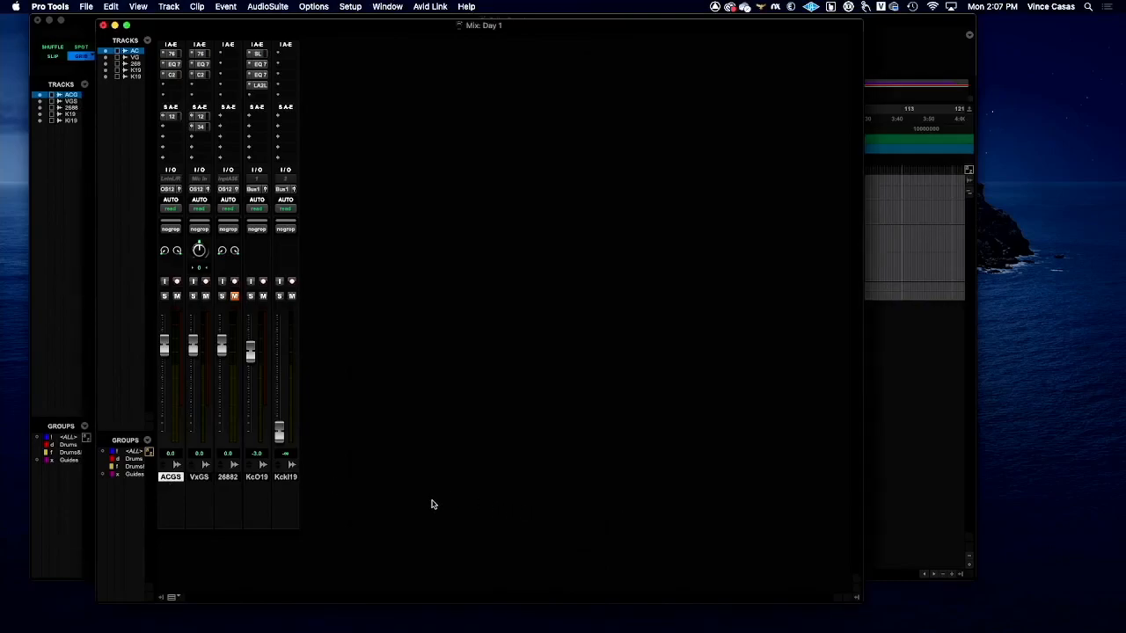
{"action": "left_click", "coordinate": [177, 501]}
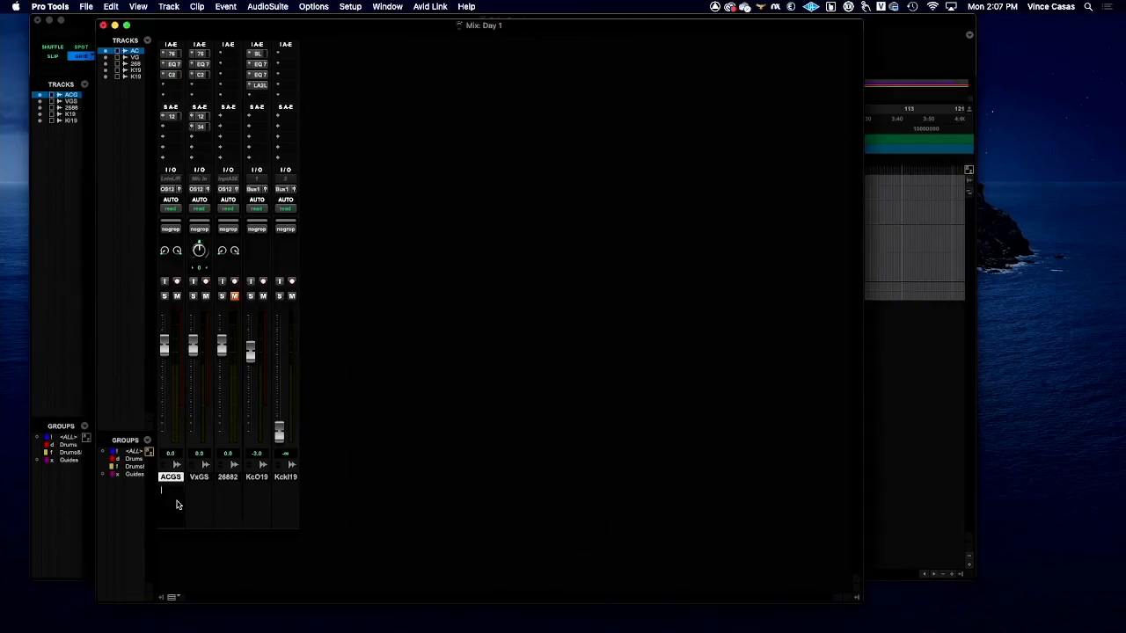
{"action": "type", "text": "Scratch Track Do Not Use"}
{"action": "left_click", "coordinate": [199, 489]}
Step: Add the comment "Beta 52" to the kick out track and "Beta 91" to the kick in track
{"action": "left_click", "coordinate": [256, 492]}
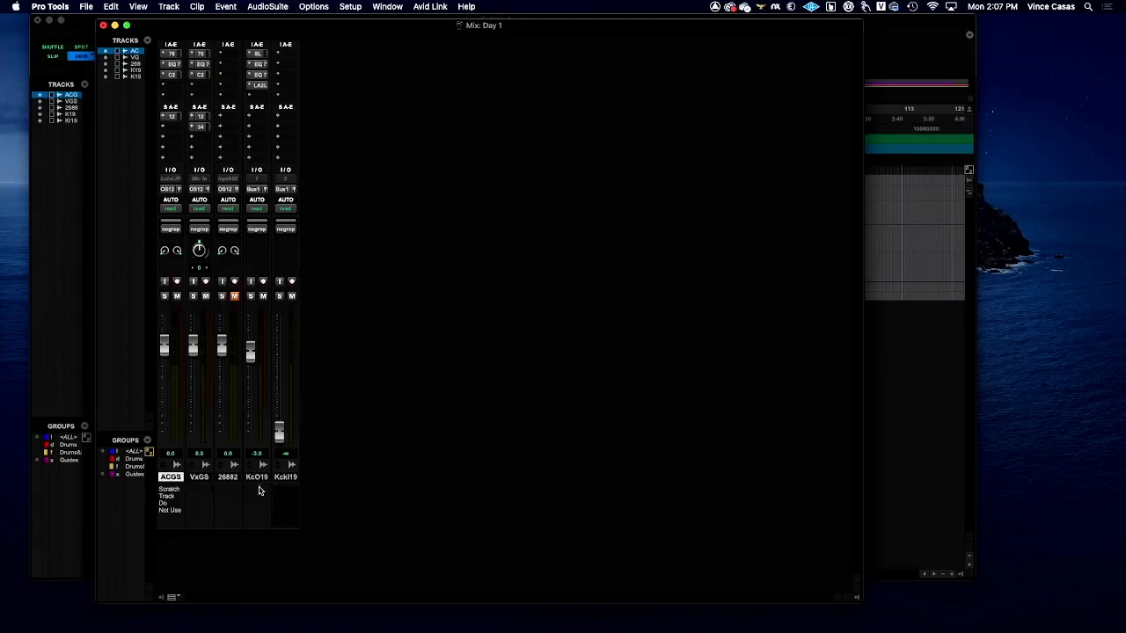
{"action": "type", "text": "K"}
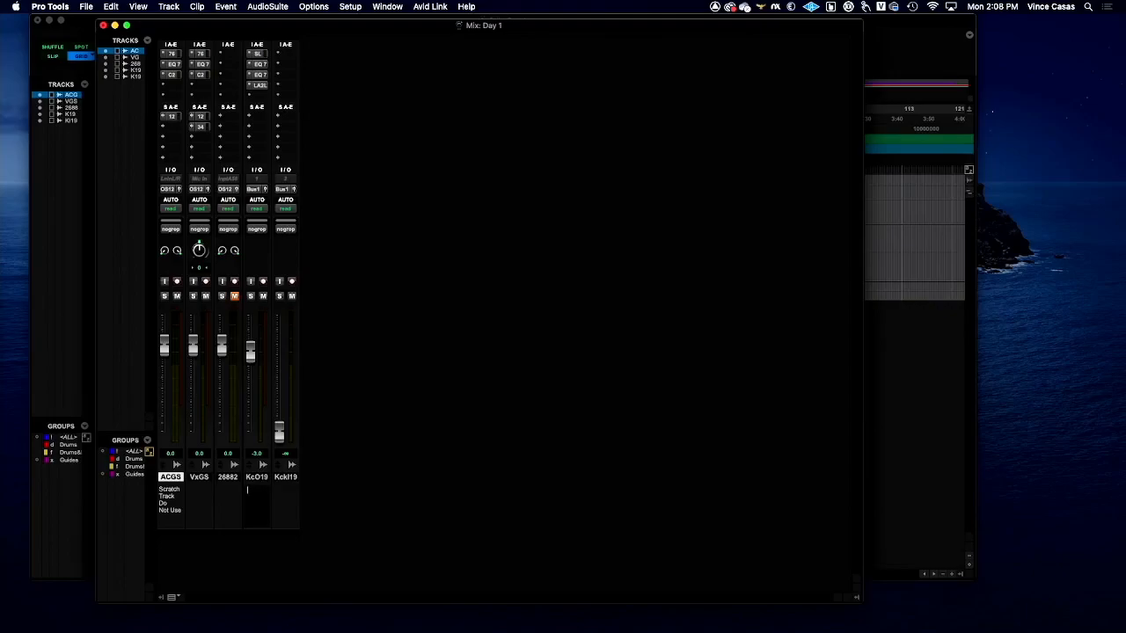
{"action": "type", "text": "eta 52"}
{"action": "left_click", "coordinate": [285, 499]}
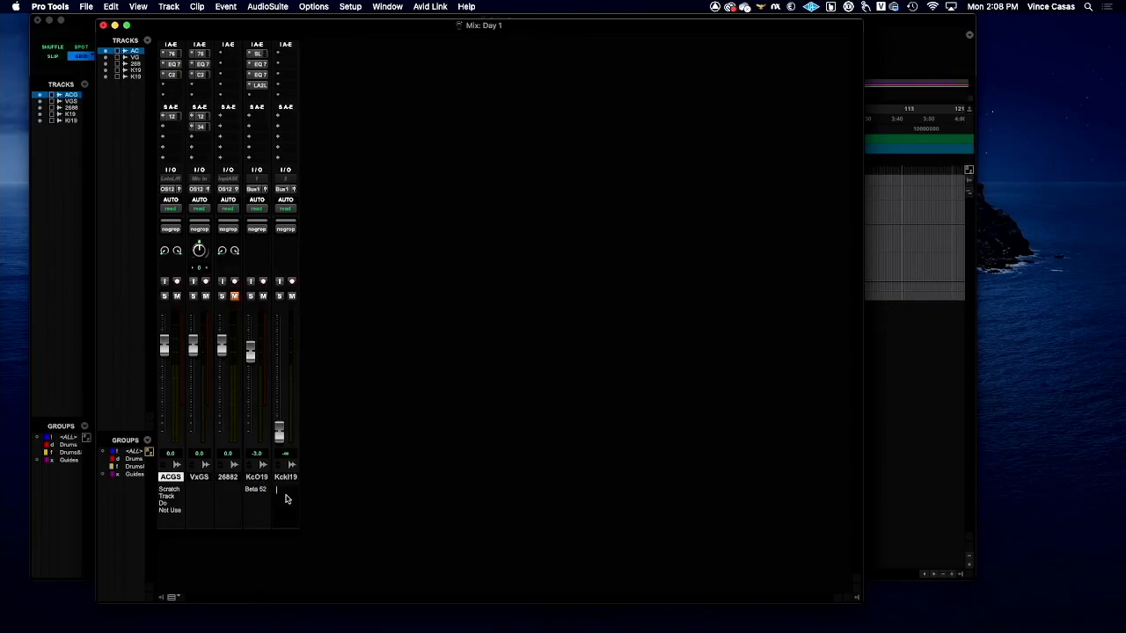
{"action": "type", "text": "Beta 91"}
{"action": "left_click", "coordinate": [239, 512]}
{"action": "left_click", "coordinate": [264, 510]}
{"action": "left_click", "coordinate": [287, 511]}
Step: Switch to Finder to check the Day 1 folder's contents, and return to the Pro Tools Edit window
{"action": "key", "text": "super+Tab"}
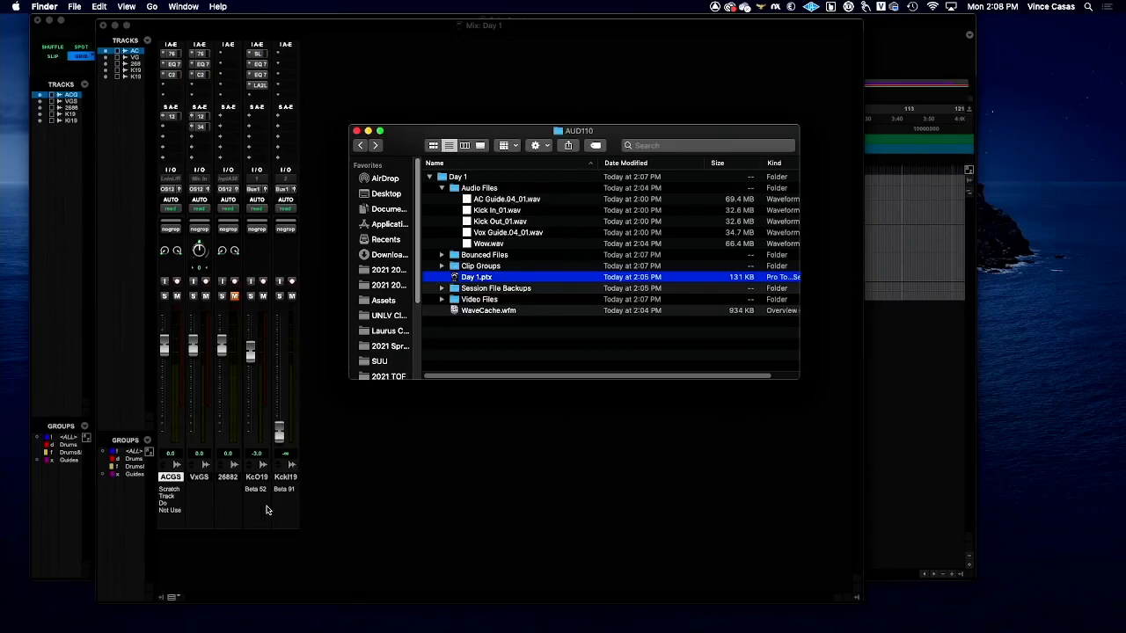
{"action": "left_click", "coordinate": [208, 516]}
{"action": "left_click", "coordinate": [262, 518]}
{"action": "left_click", "coordinate": [291, 514]}
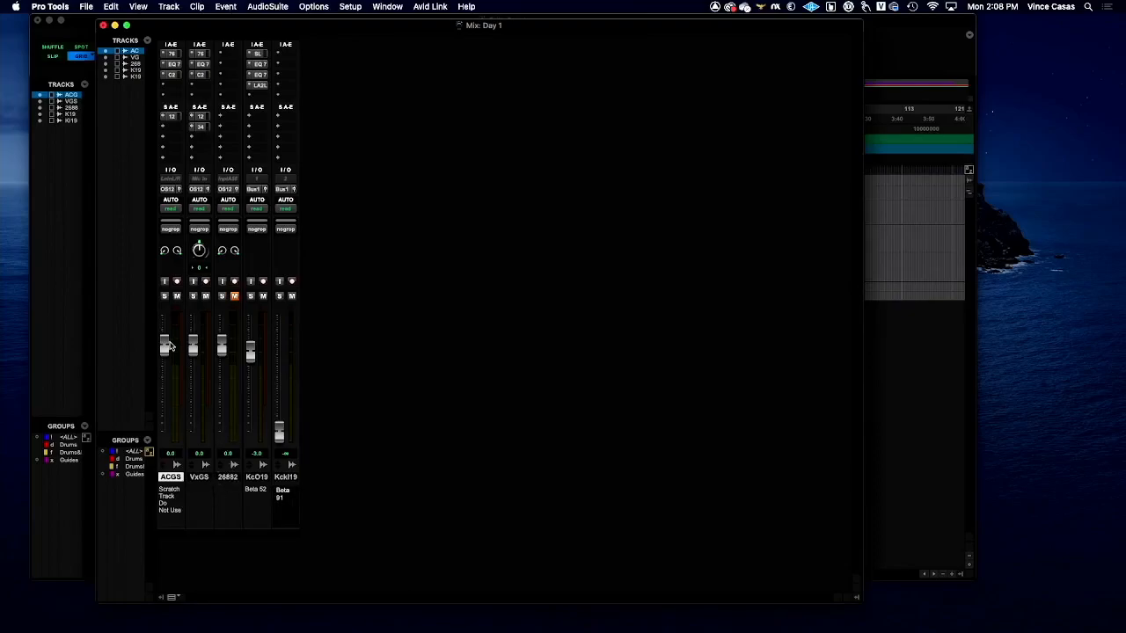
{"action": "key", "text": "super+Tab"}
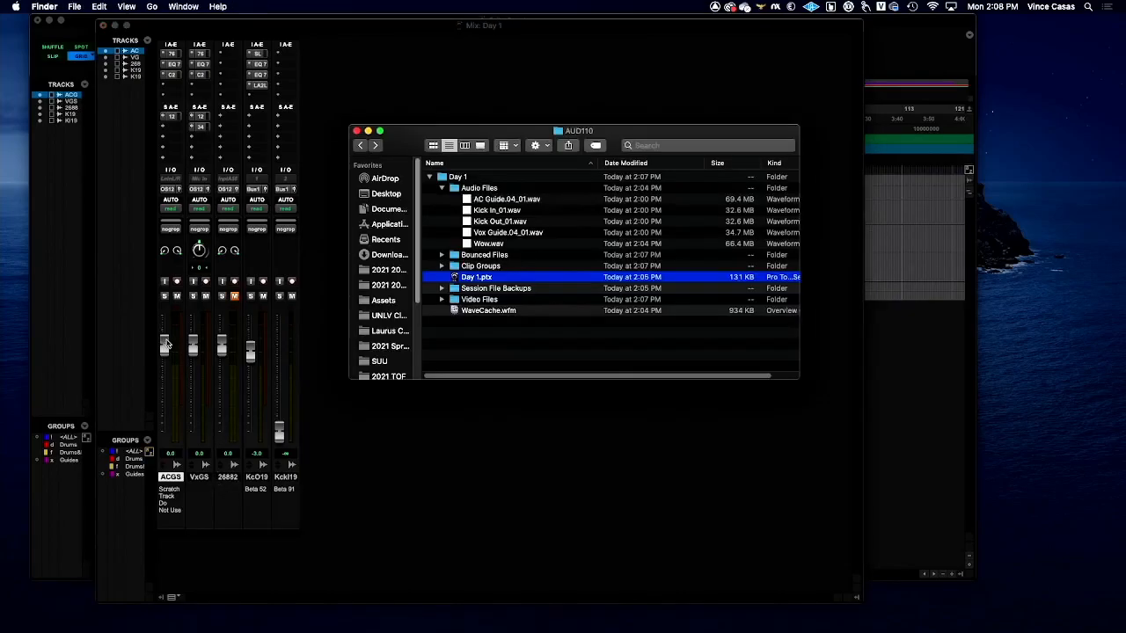
{"action": "left_click", "coordinate": [65, 232]}
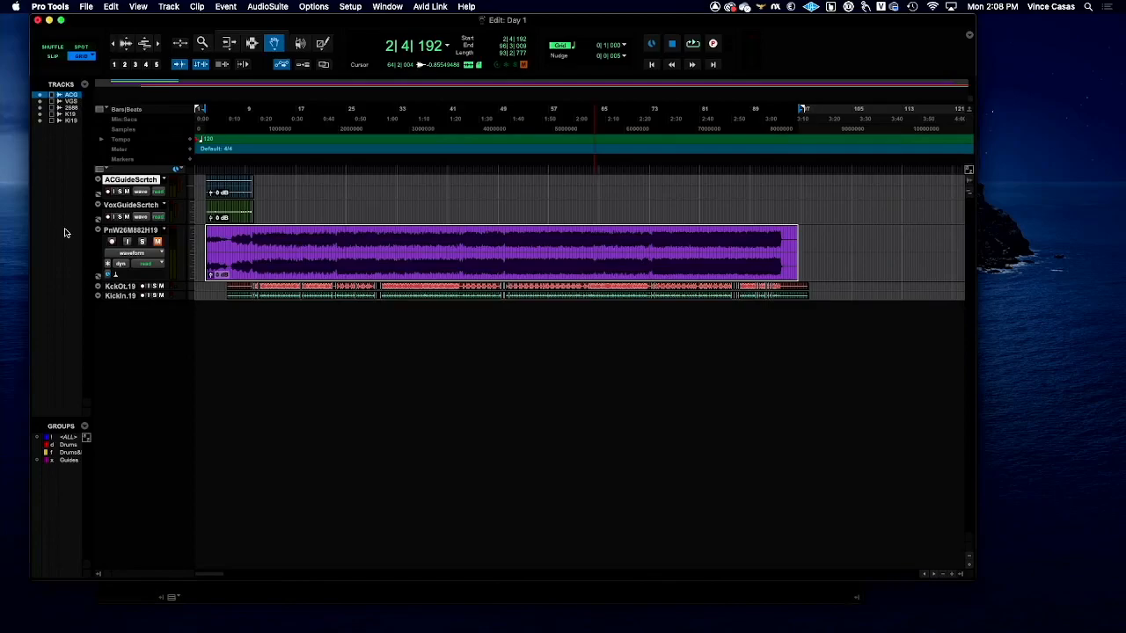